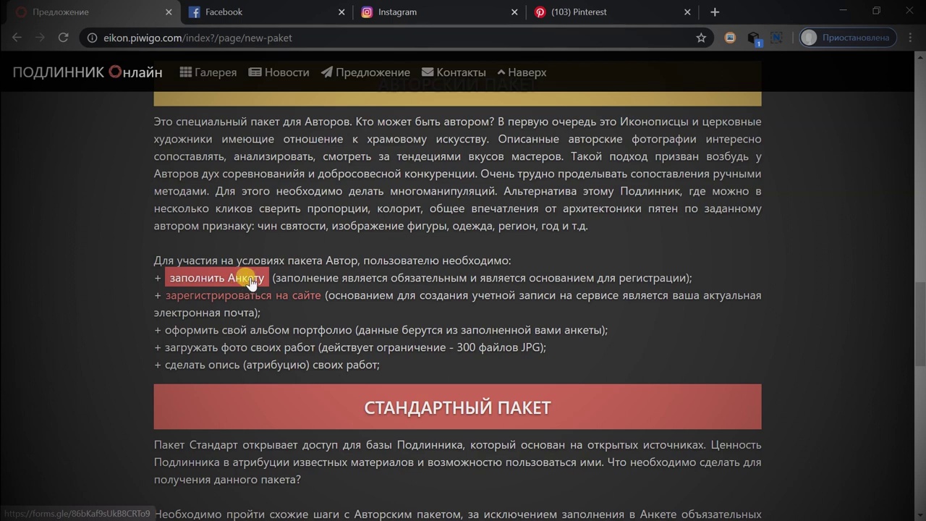
Bring up the context menu for the Author package's 'заполнить Анкету' link.
{"action": "right_click", "coordinate": [252, 281]}
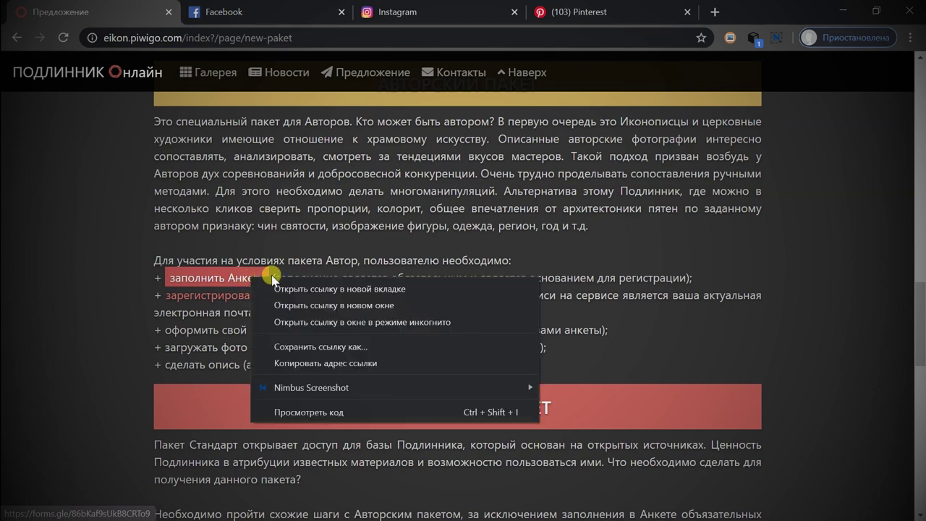
Open the questionnaire link in a new tab and sign in with the chosen Google account and its password.
{"action": "left_click", "coordinate": [267, 290]}
{"action": "key", "text": "ctrl+Tab"}
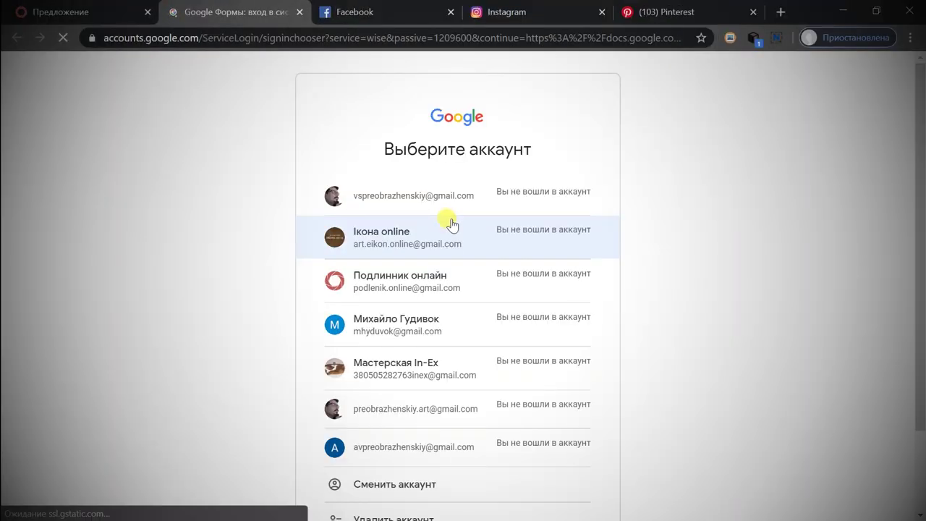
{"action": "scroll", "coordinate": [457, 331], "scroll_direction": "down", "scroll_amount": 1}
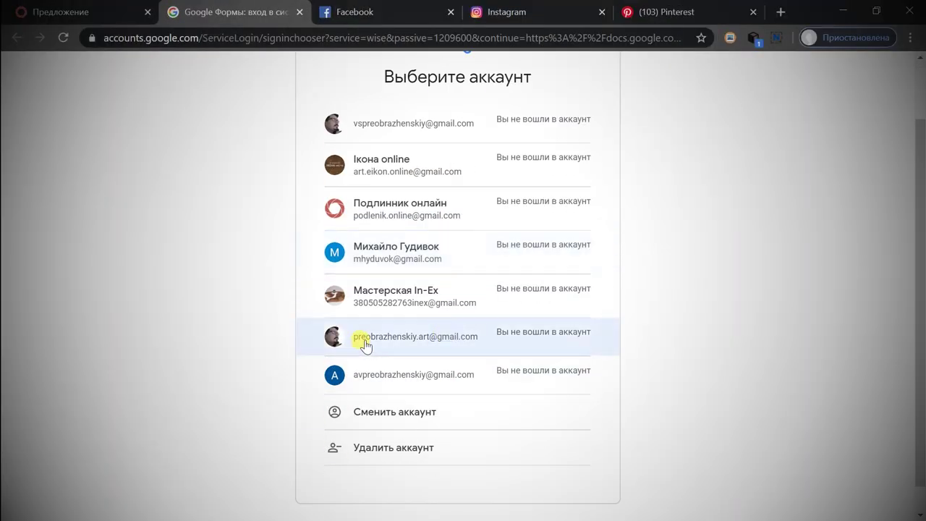
{"action": "left_click", "coordinate": [416, 338]}
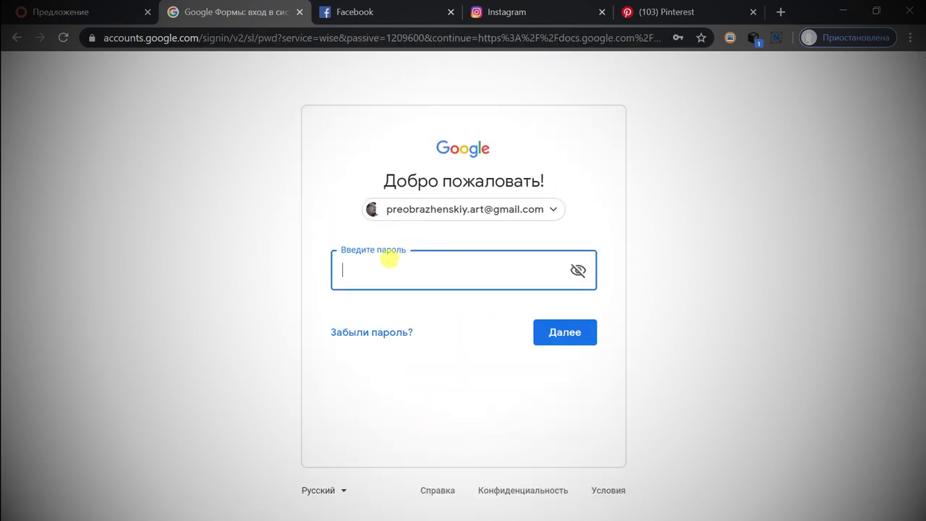
{"action": "type", "text": "•••••••••"}
{"action": "left_click", "coordinate": [558, 337]}
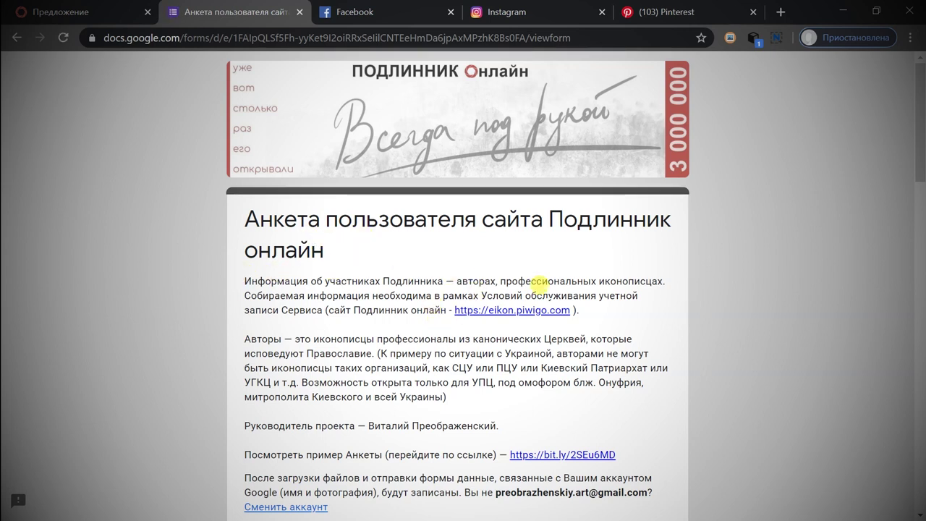
Enter the account's e-mail address in the required 'Ваш адрес эл. почты' field.
{"action": "scroll", "coordinate": [434, 305], "scroll_direction": "down", "scroll_amount": 1}
{"action": "left_click_drag", "start_coordinate": [243, 208], "coordinate": [478, 325]}
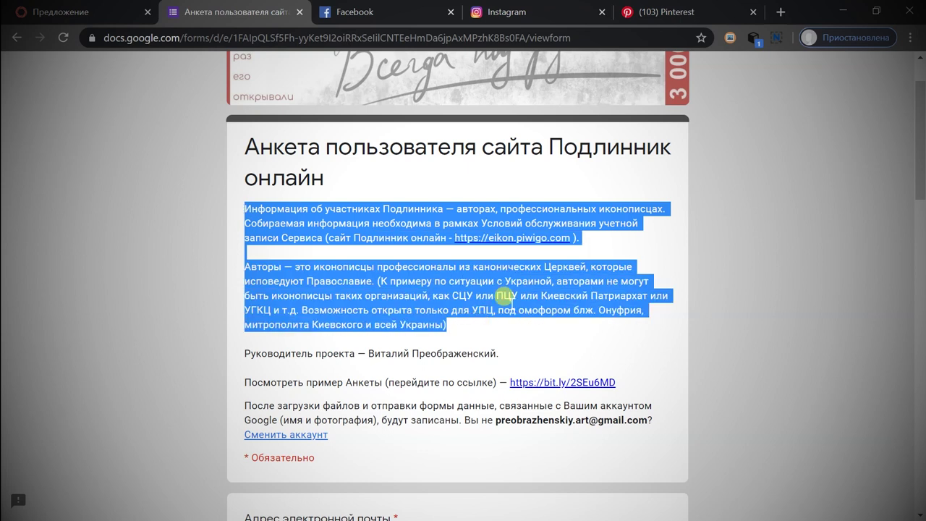
{"action": "left_click", "coordinate": [494, 271]}
{"action": "scroll", "coordinate": [336, 297], "scroll_direction": "down", "scroll_amount": 1}
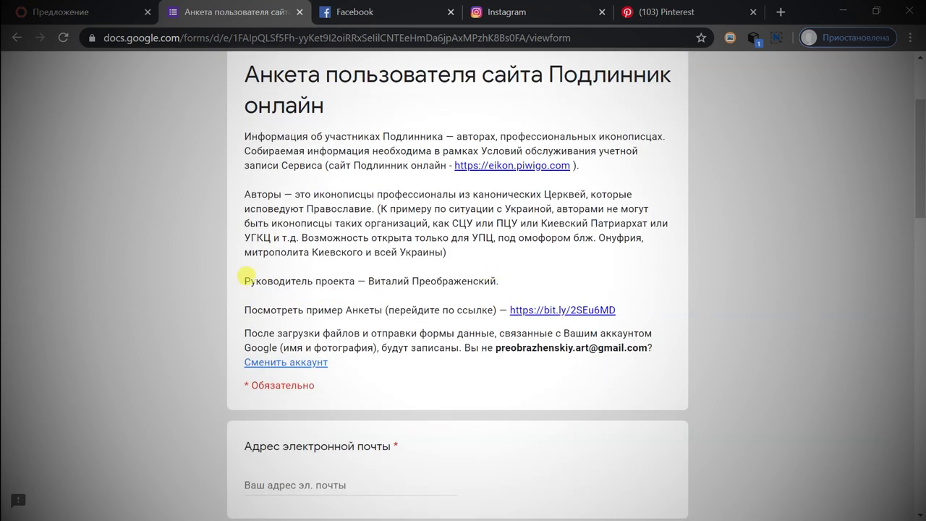
{"action": "scroll", "coordinate": [355, 268], "scroll_direction": "down", "scroll_amount": 1}
{"action": "scroll", "coordinate": [357, 267], "scroll_direction": "down", "scroll_amount": 1}
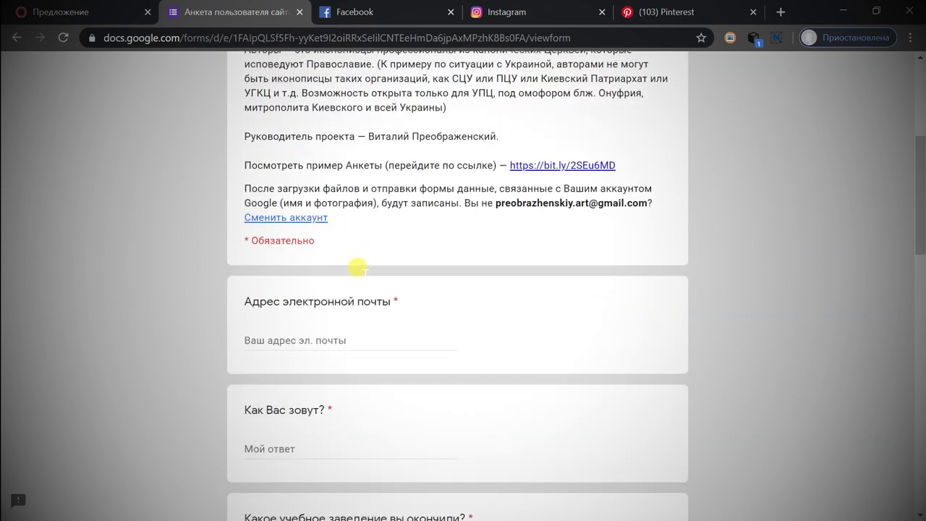
{"action": "scroll", "coordinate": [362, 271], "scroll_direction": "down", "scroll_amount": 1}
{"action": "left_click", "coordinate": [302, 267]}
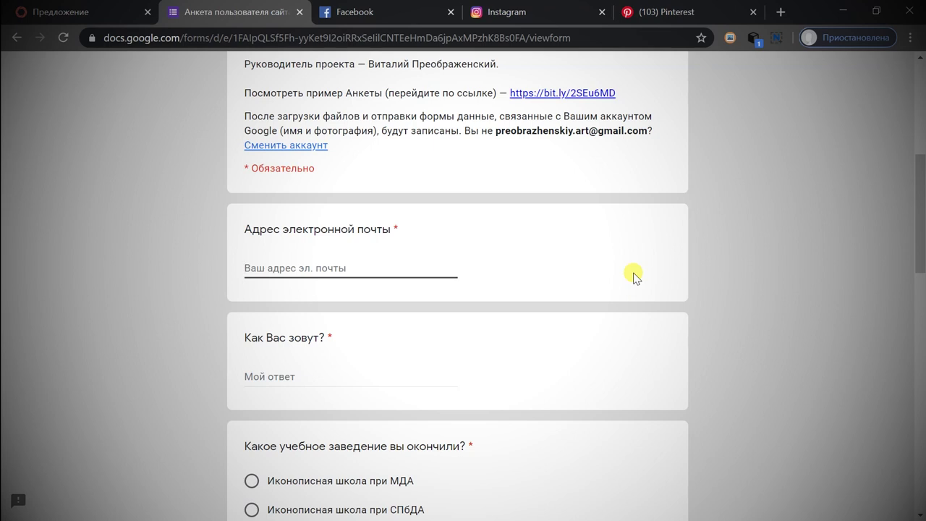
{"action": "type", "text": "P"}
{"action": "key", "text": "BackSpace"}
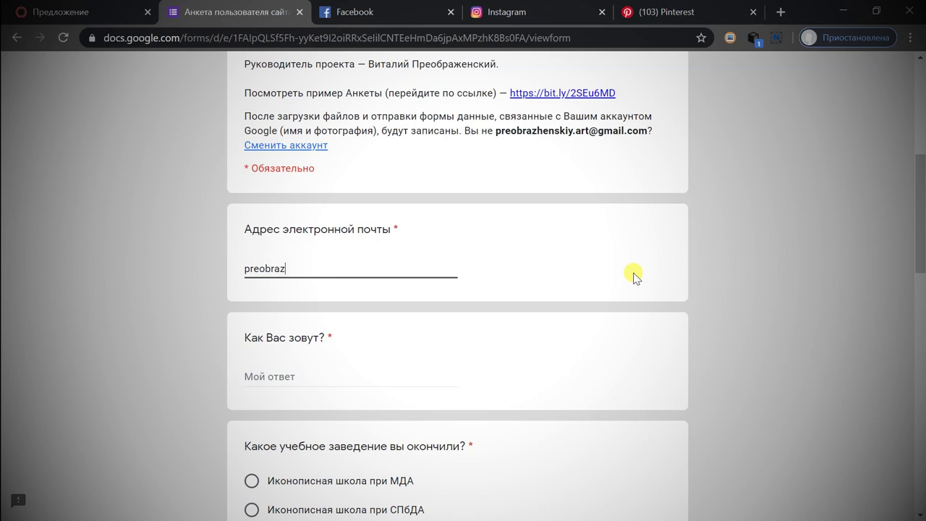
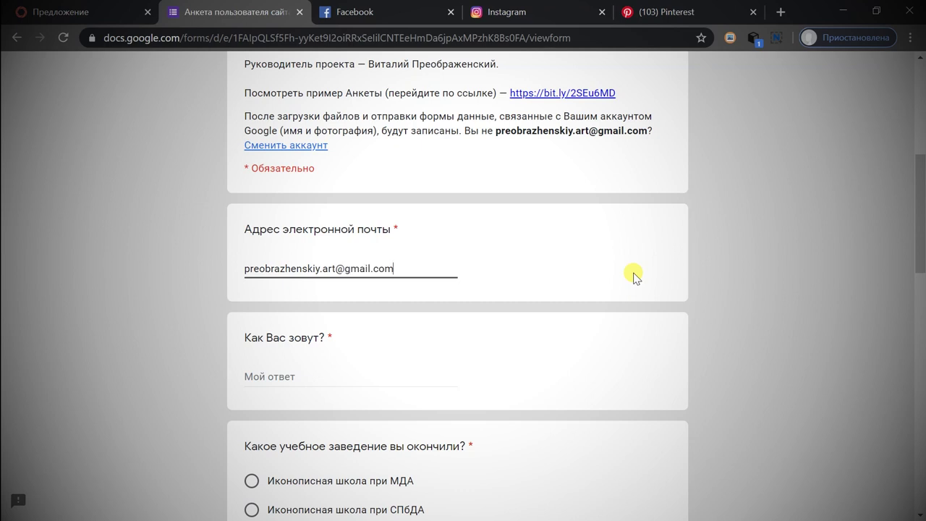
{"action": "left_click", "coordinate": [348, 377]}
Answer 'Как Вас зовут?' with the respondent's full name, retyped in the Cyrillic layout.
{"action": "scroll", "coordinate": [554, 311], "scroll_direction": "down", "scroll_amount": 2}
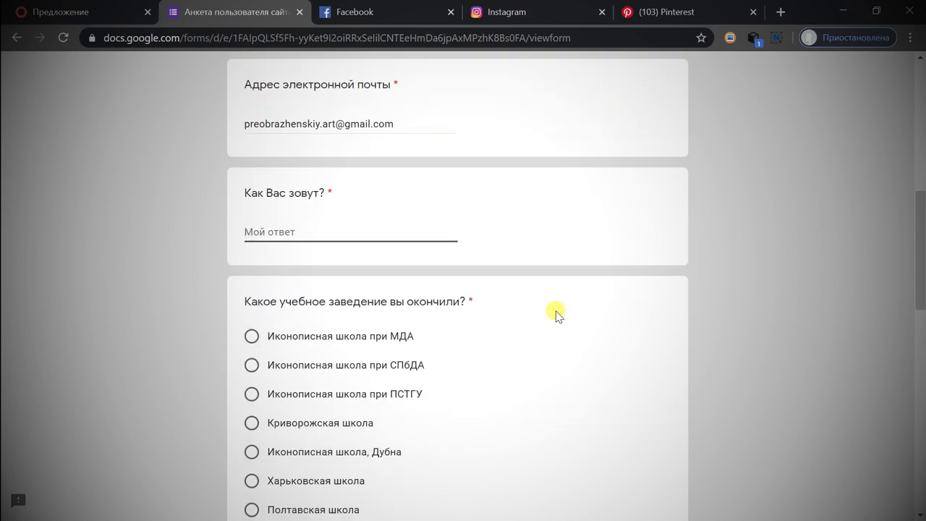
{"action": "type", "text": "Dbnfkbq"}
{"action": "key", "text": "ctrl+a"}
{"action": "key", "text": "BackSpace"}
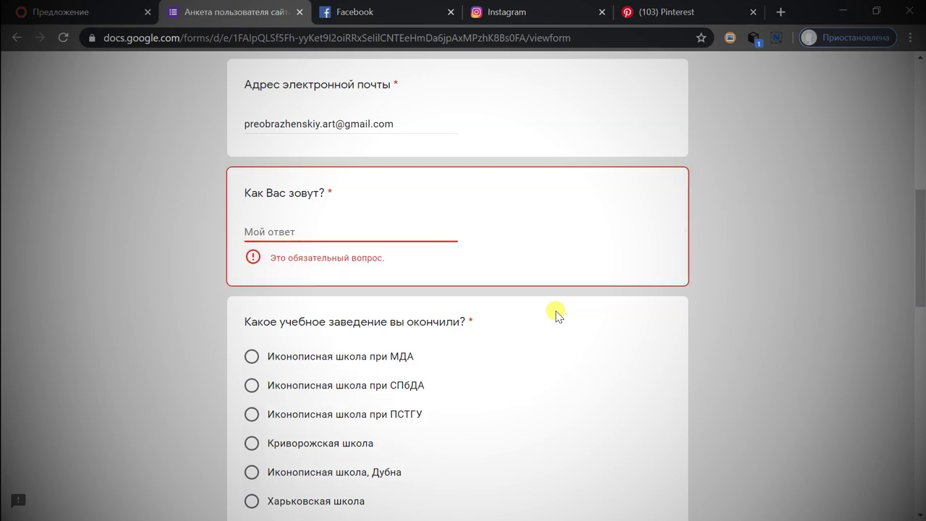
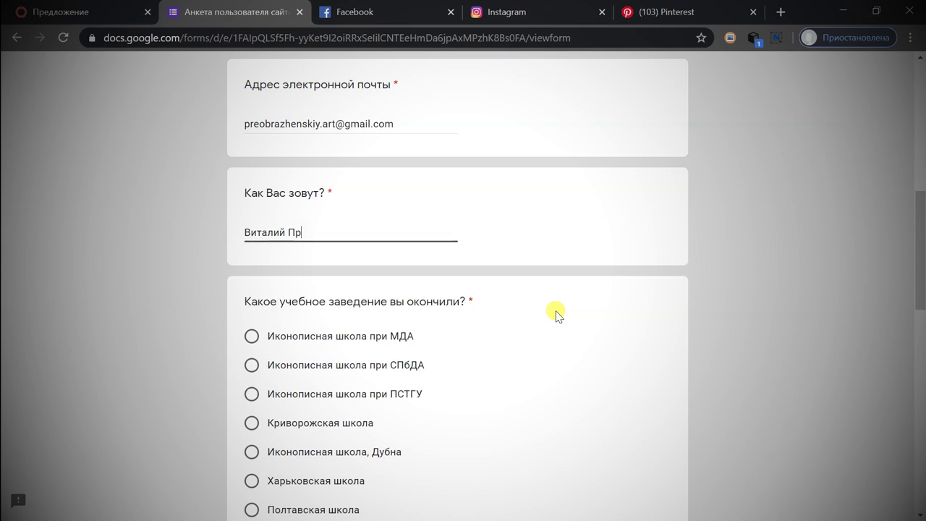
{"action": "scroll", "coordinate": [478, 246], "scroll_direction": "down", "scroll_amount": 1}
{"action": "left_click", "coordinate": [466, 176]}
{"action": "scroll", "coordinate": [427, 187], "scroll_direction": "down", "scroll_amount": 1}
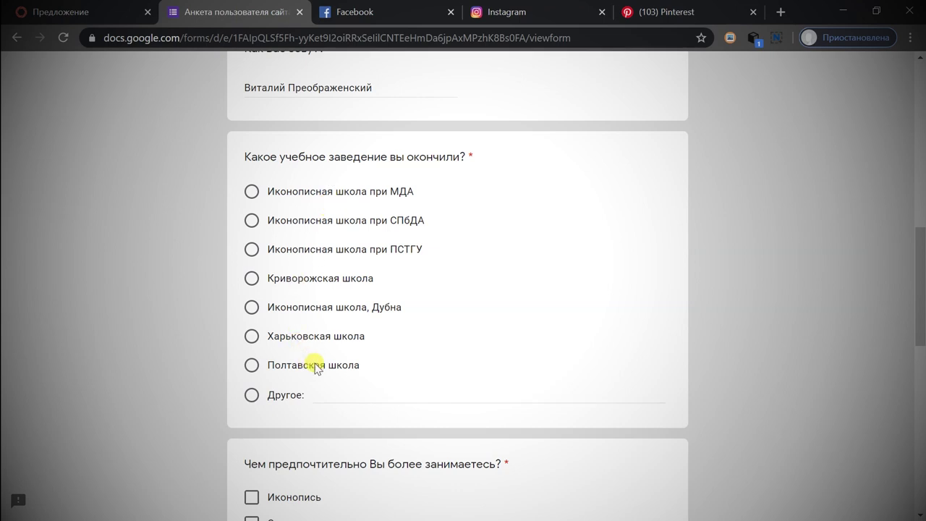
Answer the education question's Другое option with 'самообучение'.
{"action": "left_click", "coordinate": [340, 391]}
{"action": "type", "text": "самоучка"}
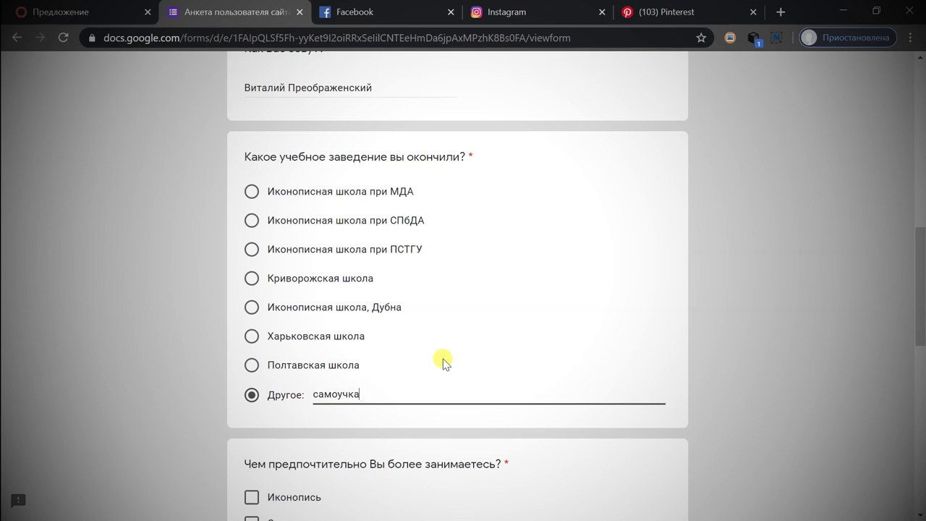
{"action": "scroll", "coordinate": [443, 362], "scroll_direction": "down", "scroll_amount": 1}
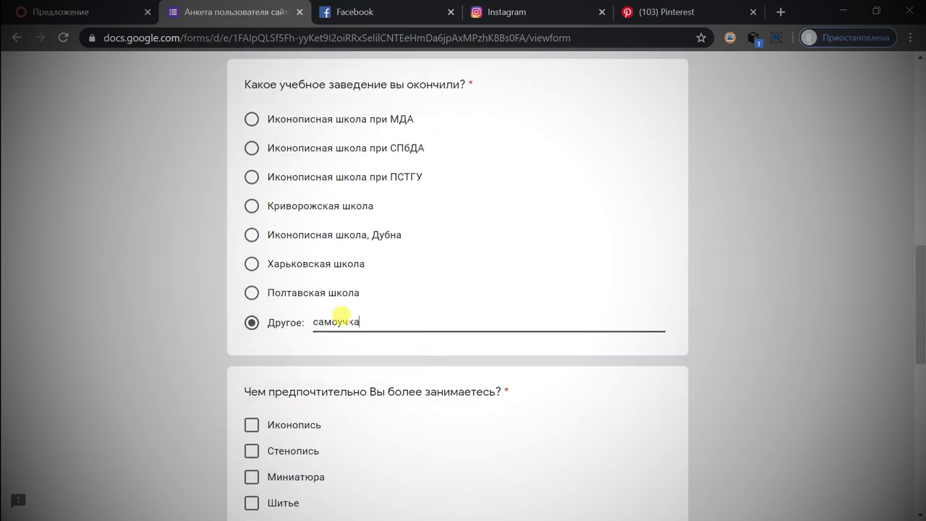
{"action": "key", "text": "BackSpace"}
{"action": "key", "text": "BackSpace"}
{"action": "key", "text": "BackSpace"}
{"action": "key", "text": "BackSpace"}
{"action": "type", "text": "обучение"}
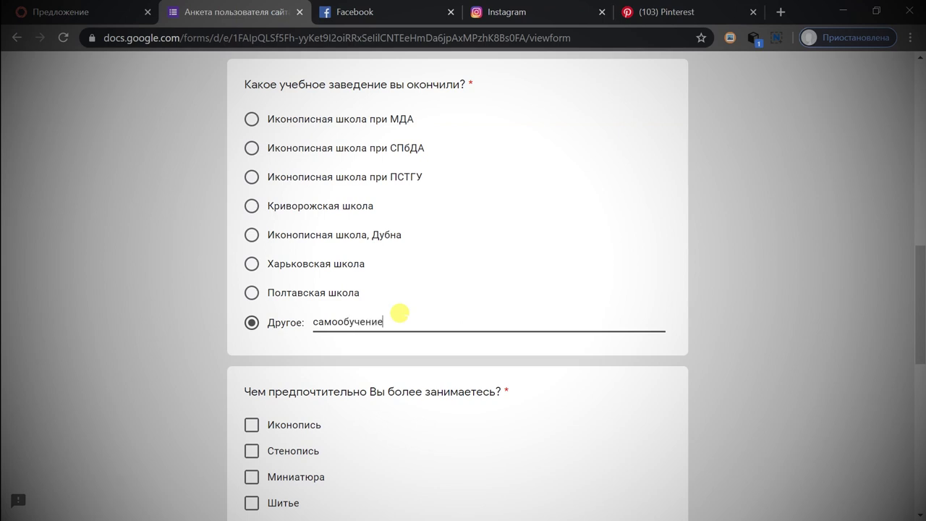
{"action": "scroll", "coordinate": [384, 310], "scroll_direction": "down", "scroll_amount": 3}
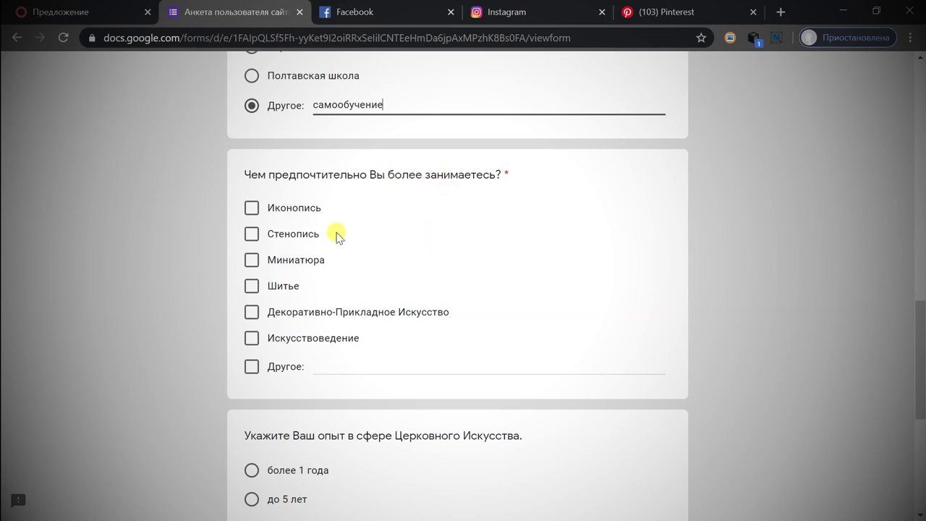
Tick Иконопись and Стенопись as occupations and choose 'от 5 до 10 лет' as experience.
{"action": "left_click", "coordinate": [252, 209]}
{"action": "left_click", "coordinate": [251, 233]}
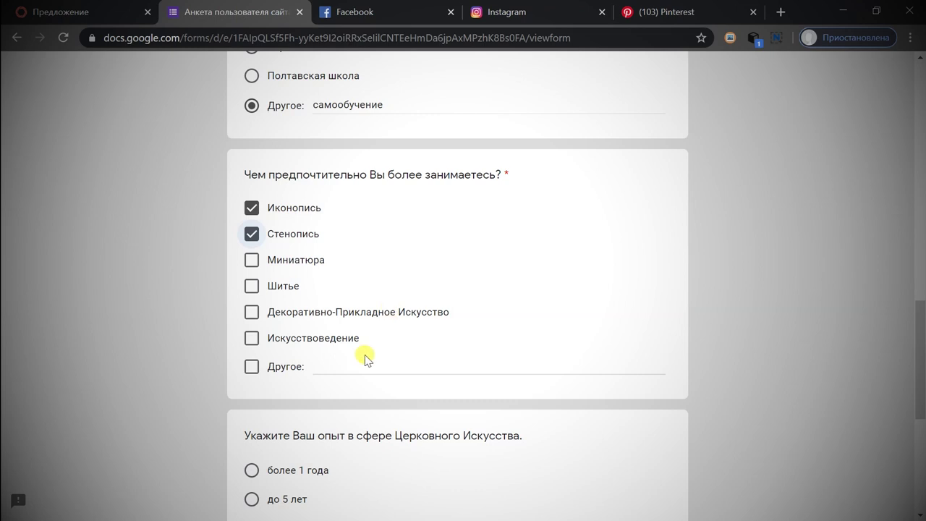
{"action": "scroll", "coordinate": [373, 346], "scroll_direction": "down", "scroll_amount": 2}
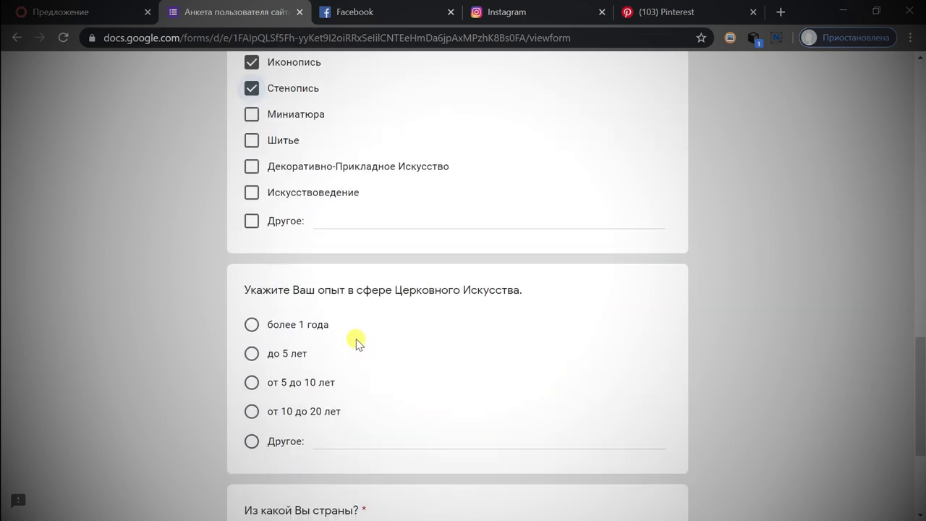
{"action": "scroll", "coordinate": [355, 340], "scroll_direction": "down", "scroll_amount": 1}
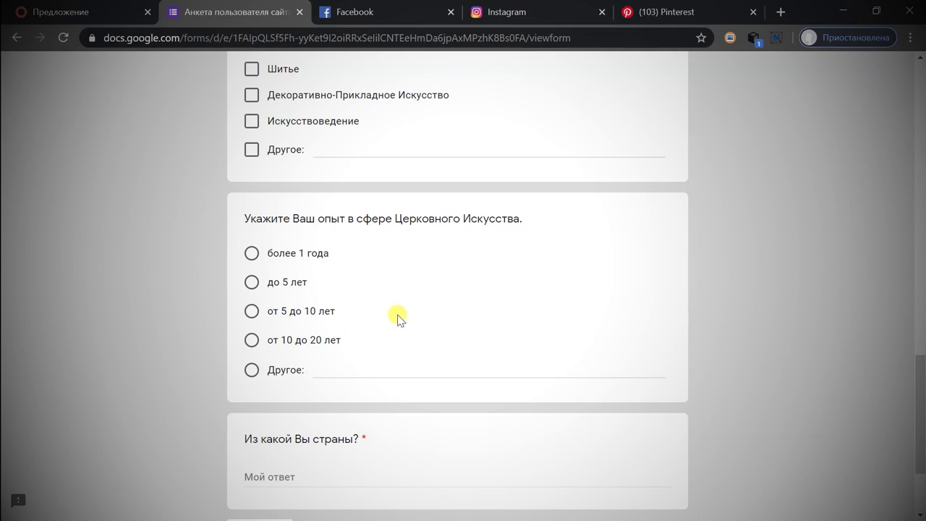
{"action": "scroll", "coordinate": [393, 350], "scroll_direction": "down", "scroll_amount": 1}
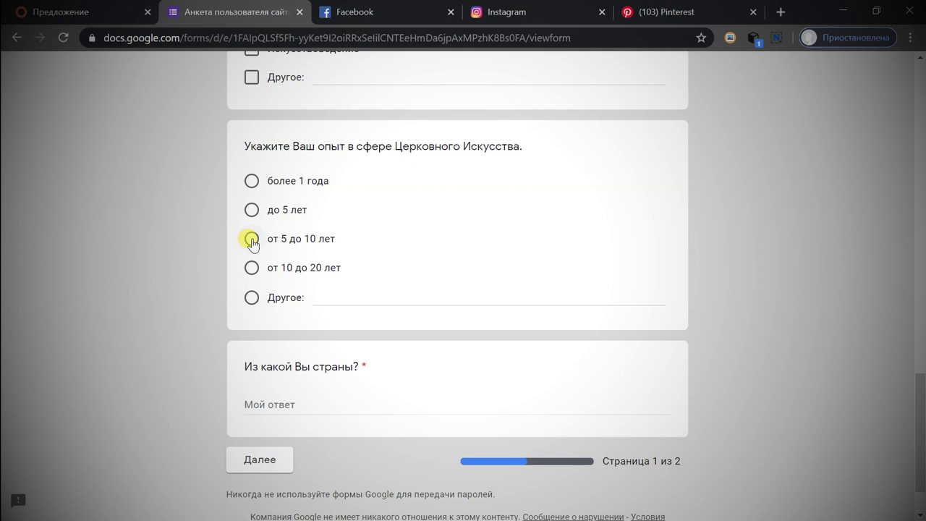
{"action": "left_click", "coordinate": [252, 239]}
{"action": "left_click", "coordinate": [395, 293]}
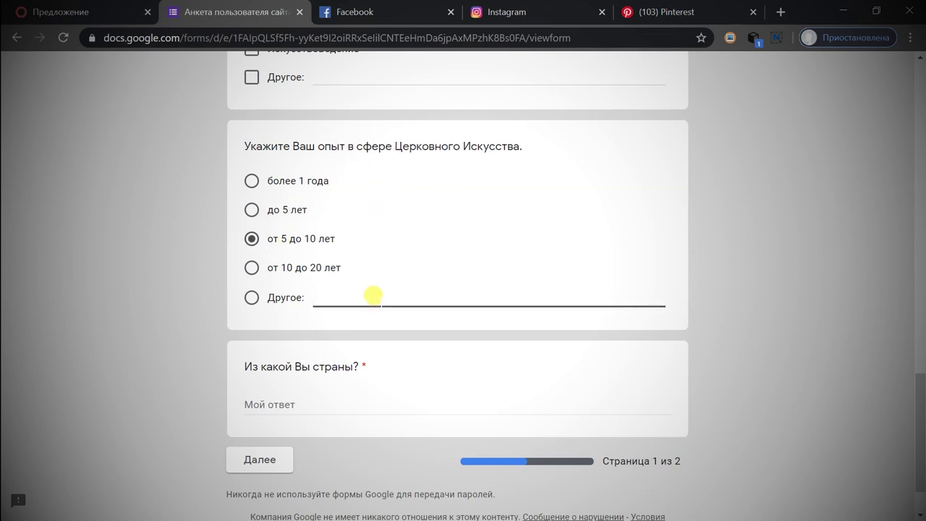
Enter Украина as the country and continue to the form's second page.
{"action": "scroll", "coordinate": [372, 295], "scroll_direction": "down", "scroll_amount": 1}
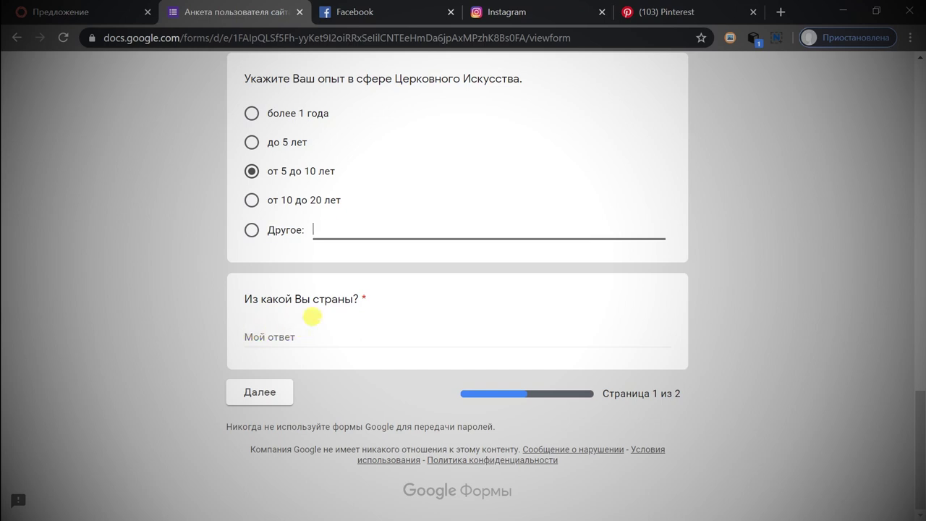
{"action": "left_click", "coordinate": [284, 333]}
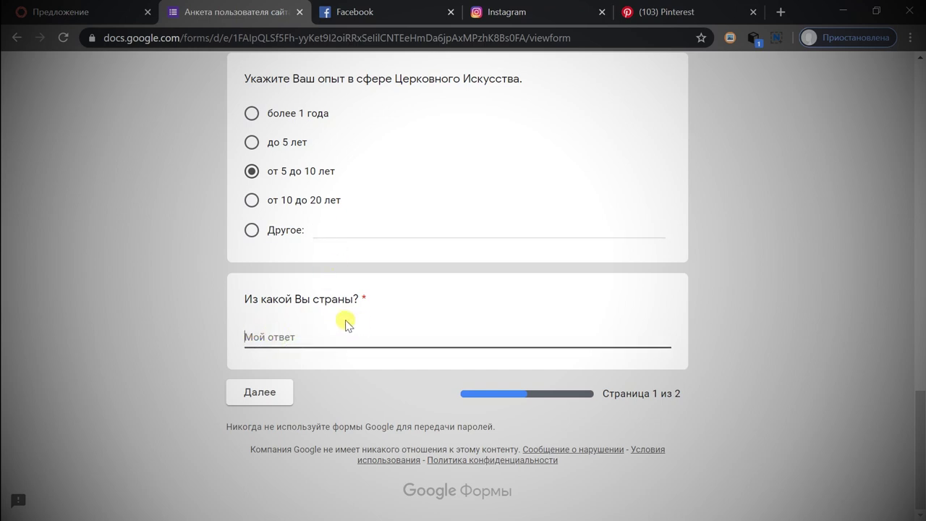
{"action": "type", "text": "Украиный"}
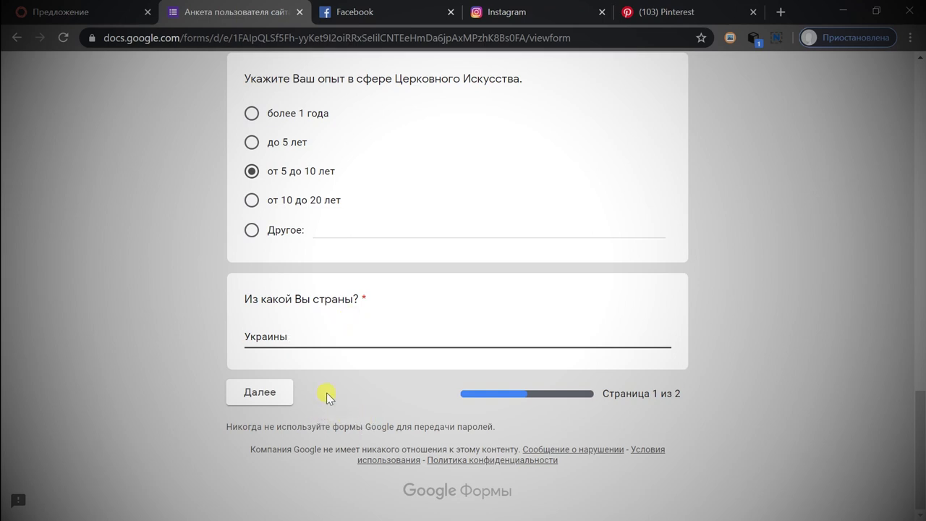
{"action": "left_click", "coordinate": [250, 394]}
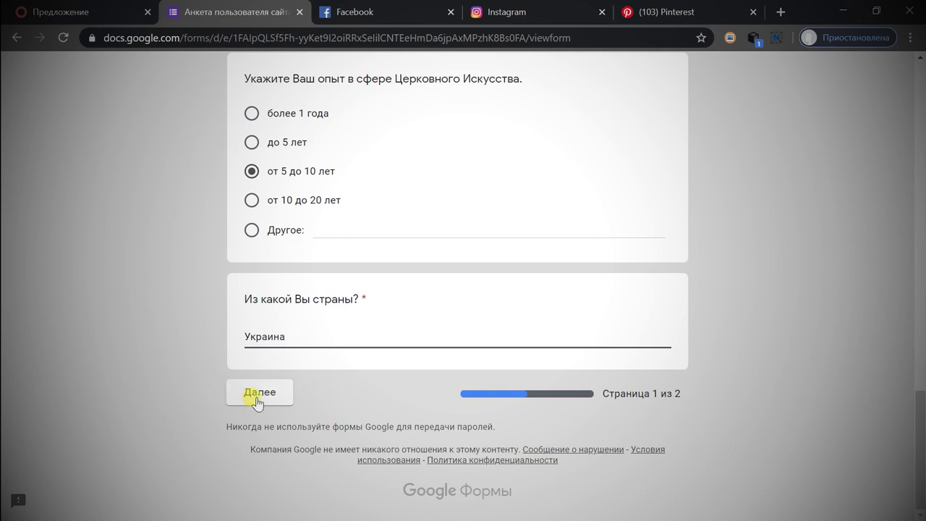
Answer the church question with 'Украинская Православная Церковь, УПЦ', correcting the final letter.
{"action": "scroll", "coordinate": [420, 246], "scroll_direction": "down", "scroll_amount": 2}
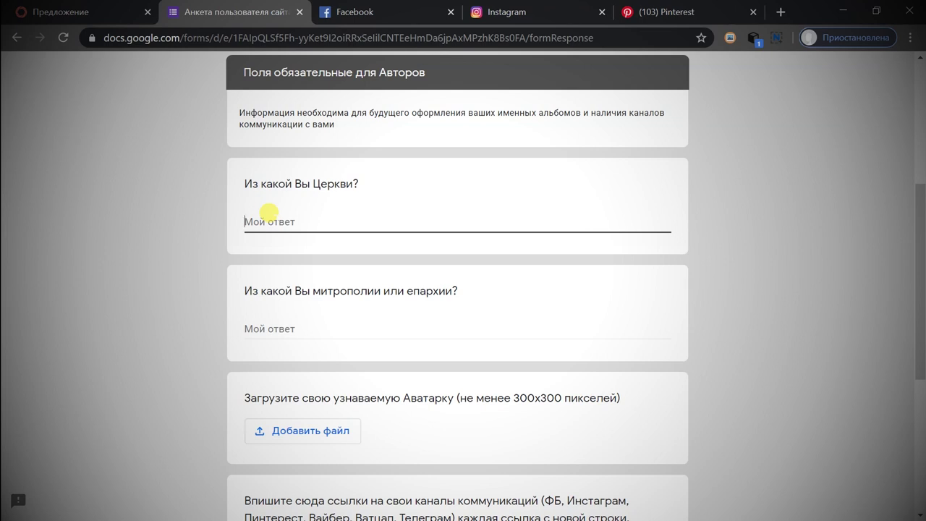
{"action": "type", "text": "украинская Православная Церковь, УПК"}
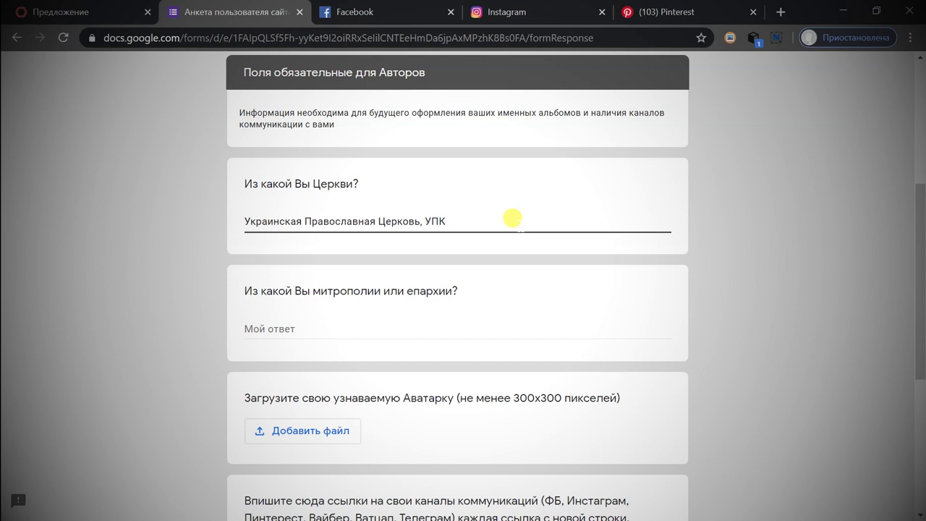
{"action": "key", "text": "BackSpace"}
{"action": "type", "text": "Ц"}
Answer the eparchy question with 'Мукачевская епархия'.
{"action": "left_click", "coordinate": [553, 316]}
{"action": "type", "text": "Мукаче"}
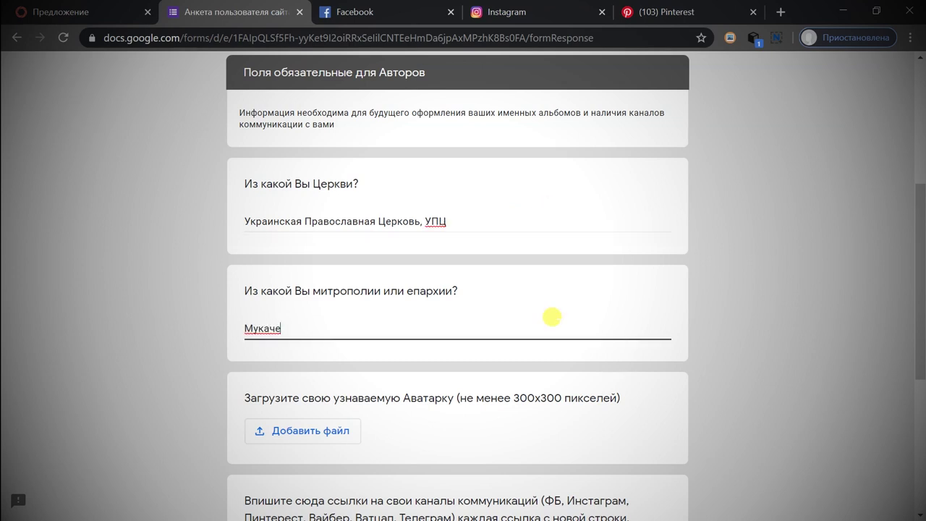
{"action": "type", "text": "вская епархия"}
{"action": "scroll", "coordinate": [552, 316], "scroll_direction": "down", "scroll_amount": 2}
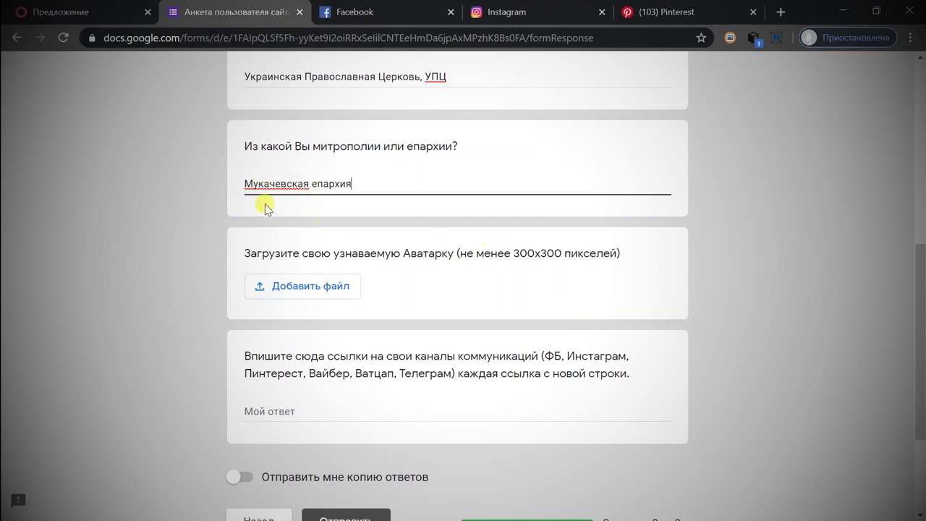
{"action": "left_click", "coordinate": [315, 293]}
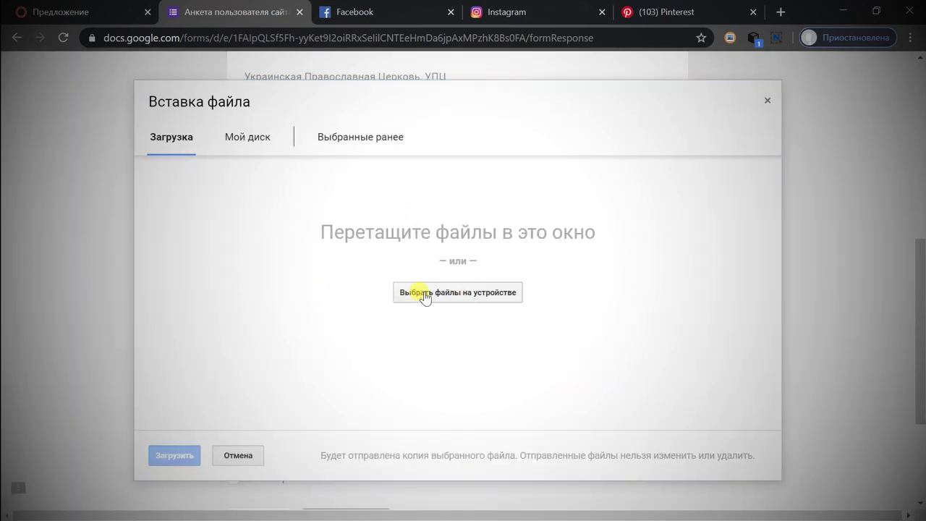
Attach ava-m.jpg from the ПРЕОБРАЖЕНСКИЙ АРТ folder as the avatar image.
{"action": "left_click", "coordinate": [425, 294]}
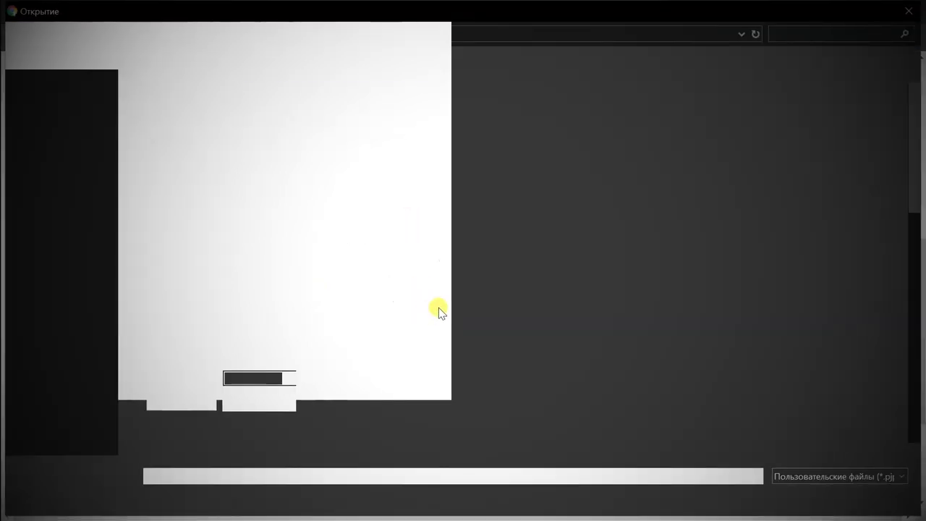
{"action": "scroll", "coordinate": [509, 323], "scroll_direction": "down", "scroll_amount": 3}
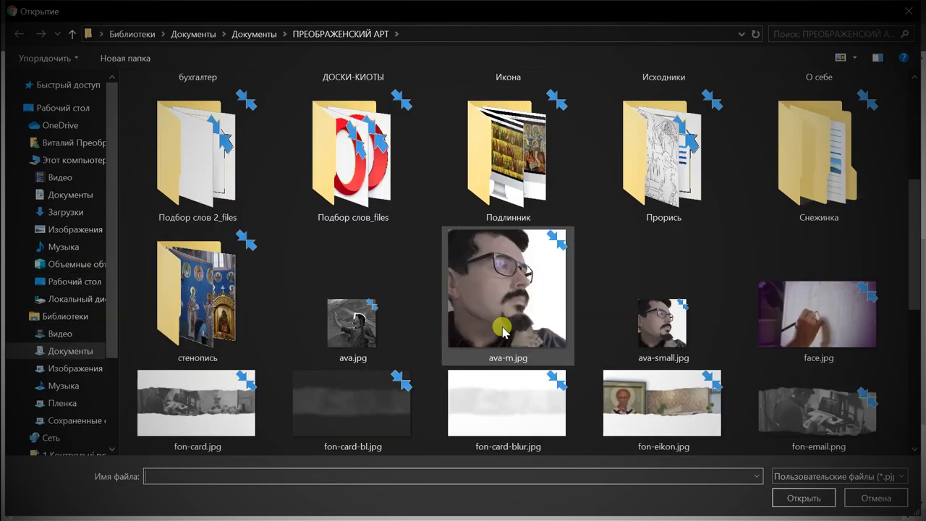
{"action": "left_click", "coordinate": [503, 330]}
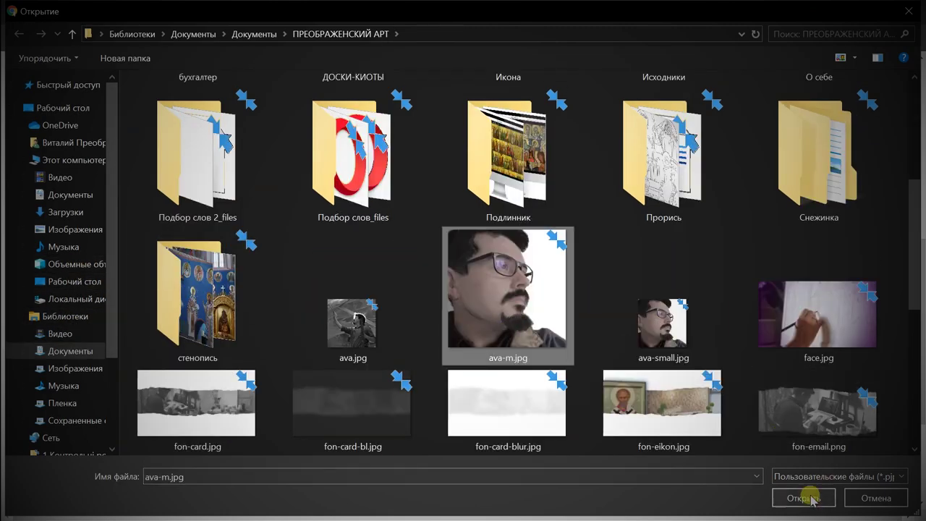
{"action": "left_click", "coordinate": [807, 498]}
{"action": "left_click", "coordinate": [174, 456]}
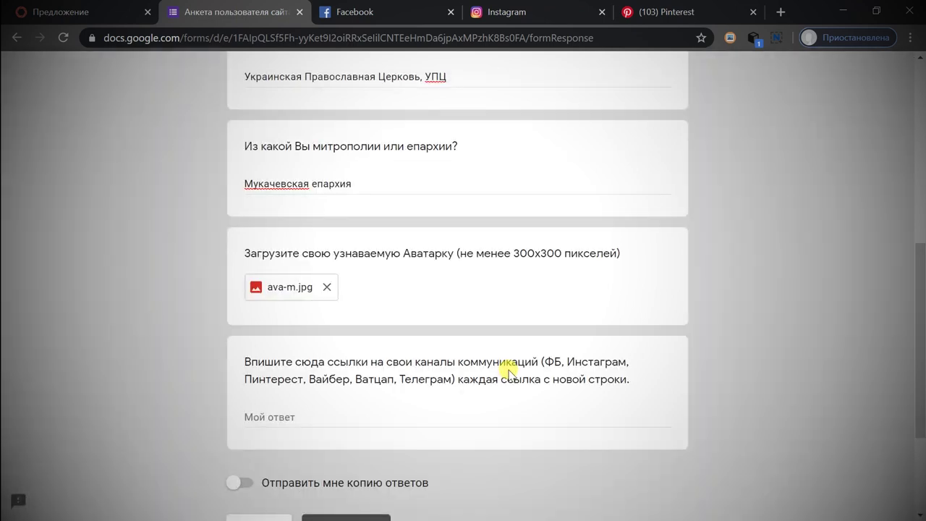
Highlight the 300x300 pixel avatar requirement, focus the links answer, and switch to the Facebook tab.
{"action": "left_click_drag", "start_coordinate": [513, 253], "coordinate": [572, 254]}
{"action": "scroll", "coordinate": [435, 287], "scroll_direction": "down", "scroll_amount": 1}
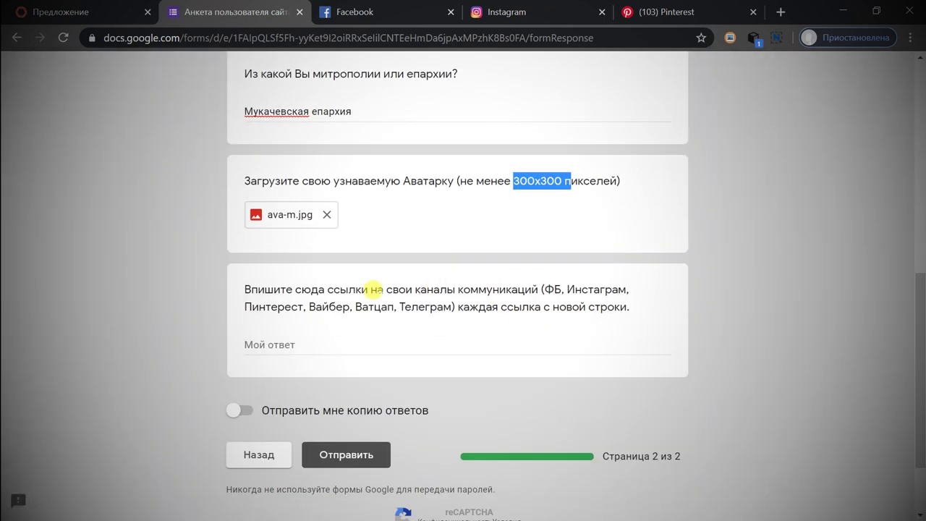
{"action": "left_click_drag", "start_coordinate": [244, 286], "coordinate": [450, 281]}
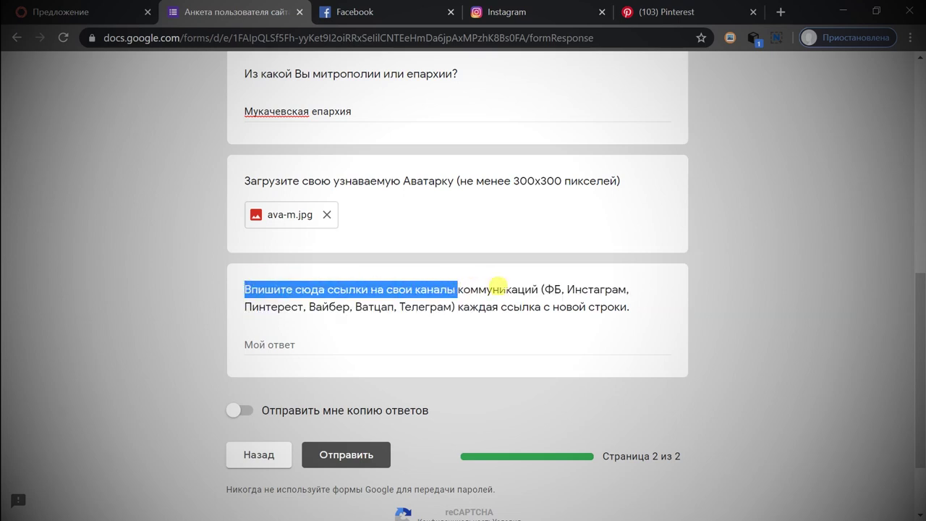
{"action": "left_click", "coordinate": [507, 287]}
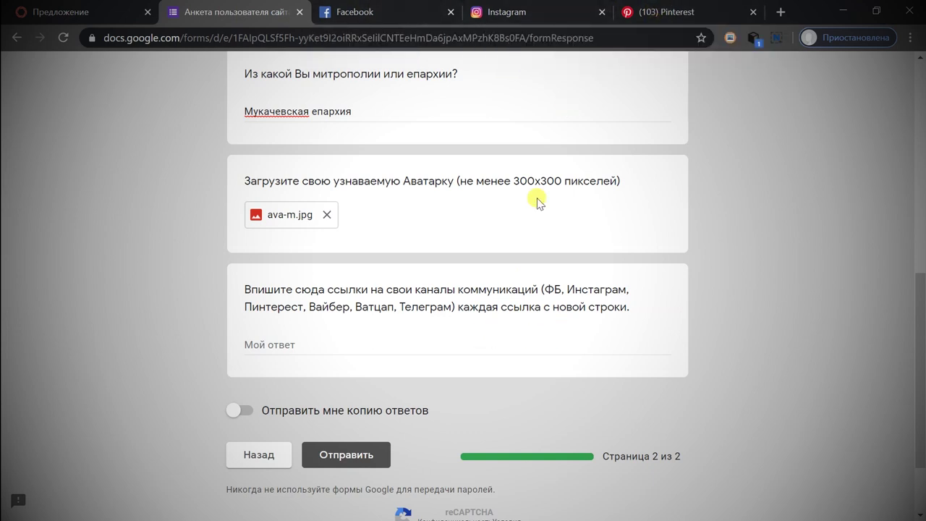
{"action": "left_click", "coordinate": [311, 343]}
{"action": "scroll", "coordinate": [372, 321], "scroll_direction": "down", "scroll_amount": 1}
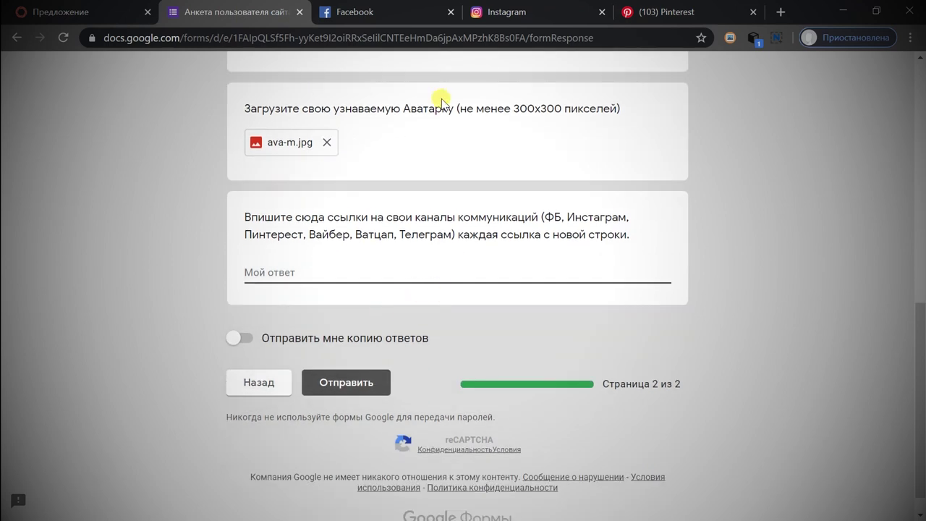
{"action": "left_click", "coordinate": [376, 12]}
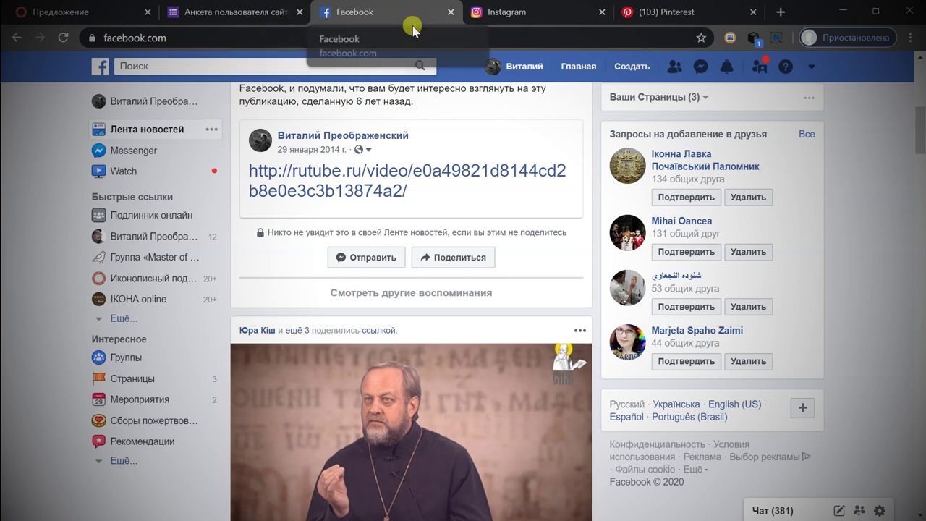
Copy the own Facebook profile URL and paste it as the first line of the links answer.
{"action": "left_click", "coordinate": [524, 67]}
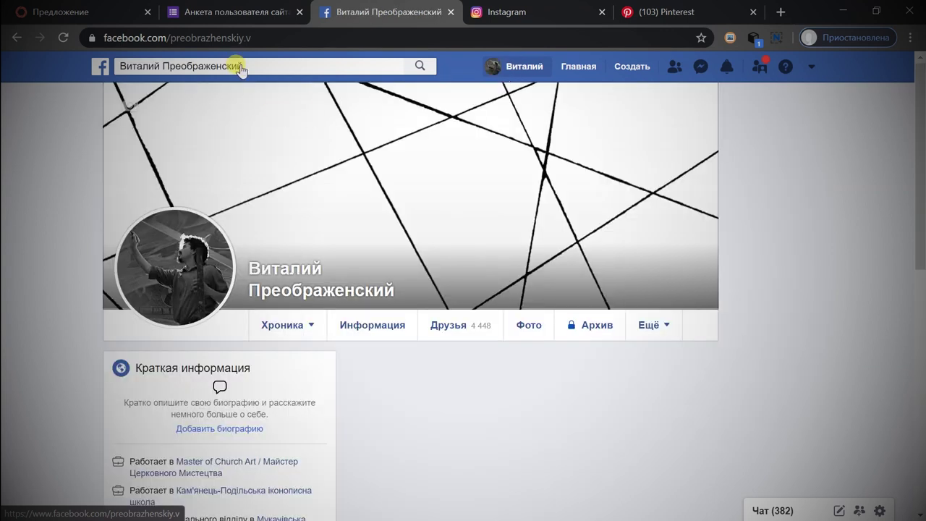
{"action": "left_click", "coordinate": [244, 38]}
{"action": "key", "text": "ctrl+c"}
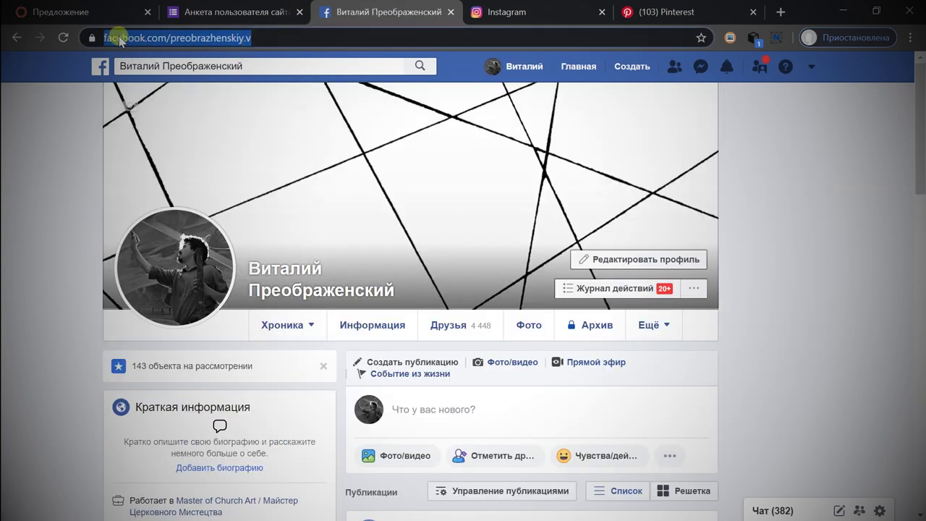
{"action": "right_click", "coordinate": [199, 38]}
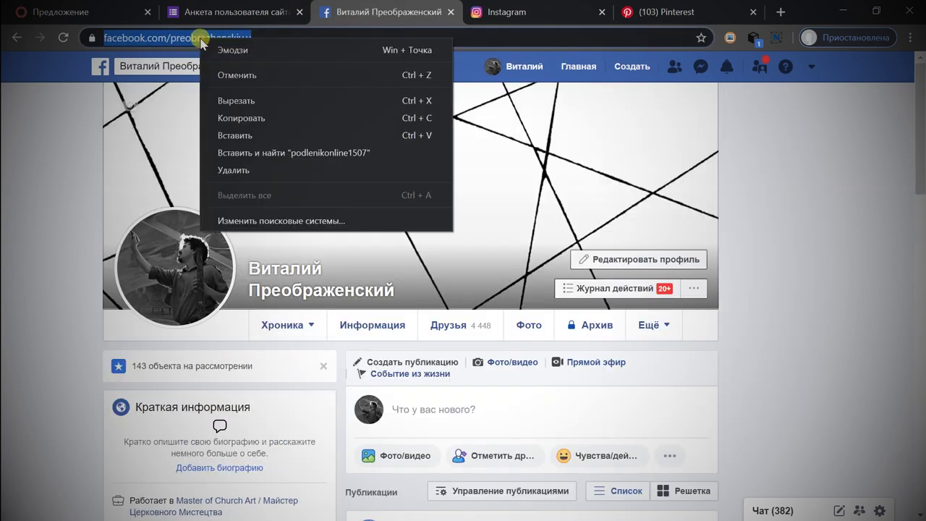
{"action": "left_click", "coordinate": [254, 118]}
{"action": "left_click", "coordinate": [231, 12]}
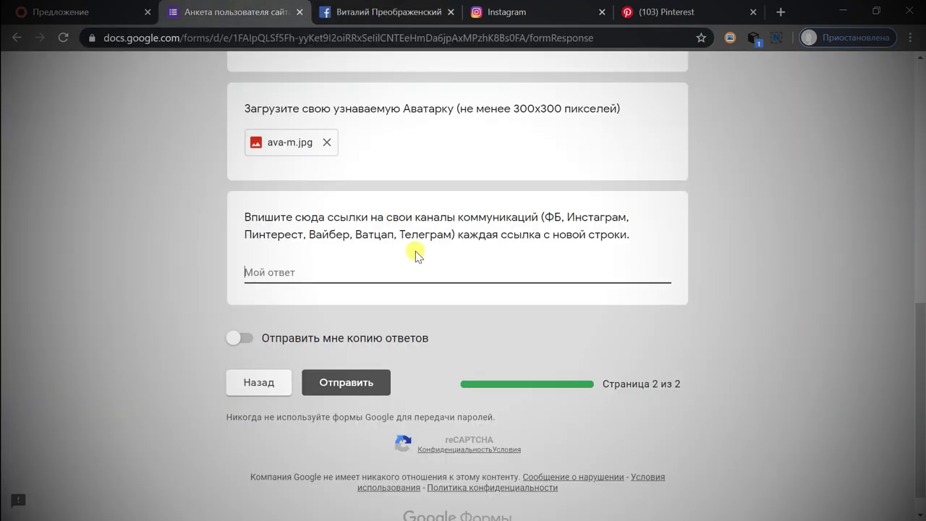
{"action": "left_click", "coordinate": [415, 251]}
{"action": "key", "text": "ctrl+v"}
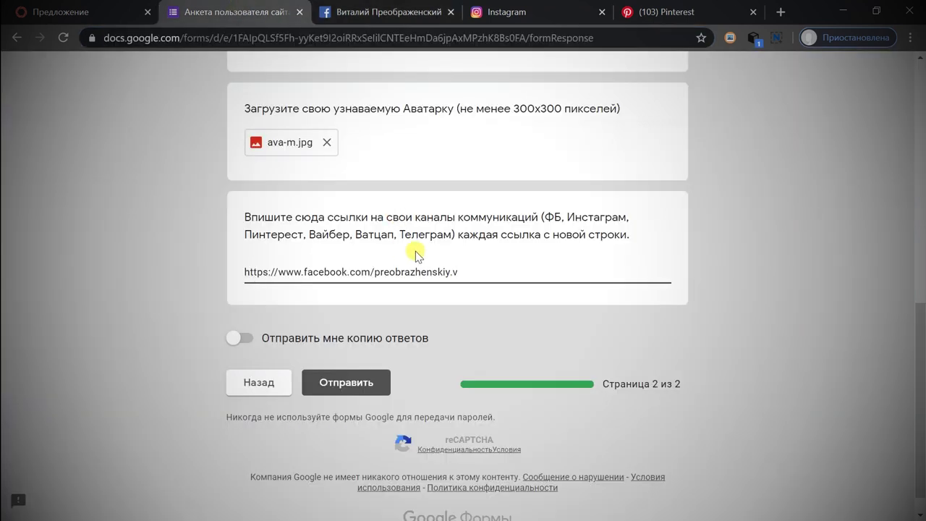
{"action": "key", "text": "Return"}
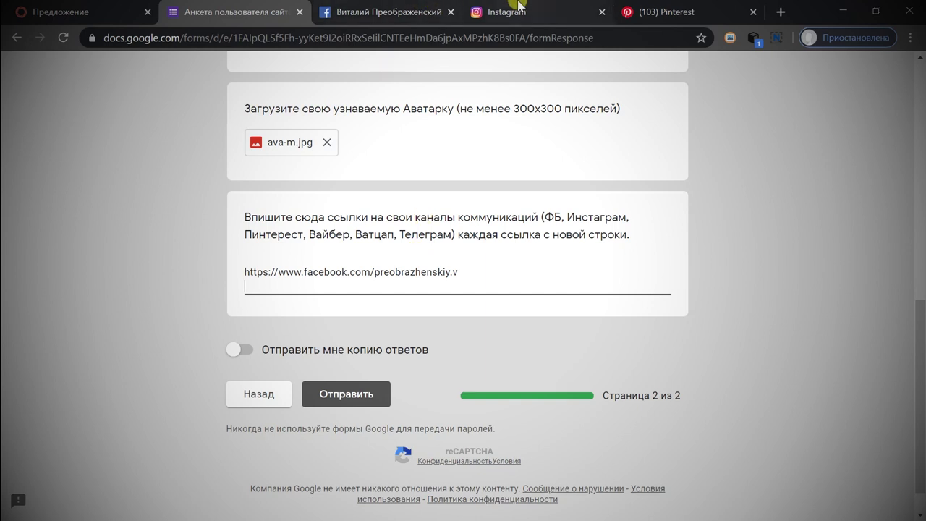
Copy the own Instagram profile URL and paste it on the second line of the links answer.
{"action": "left_click", "coordinate": [518, 9]}
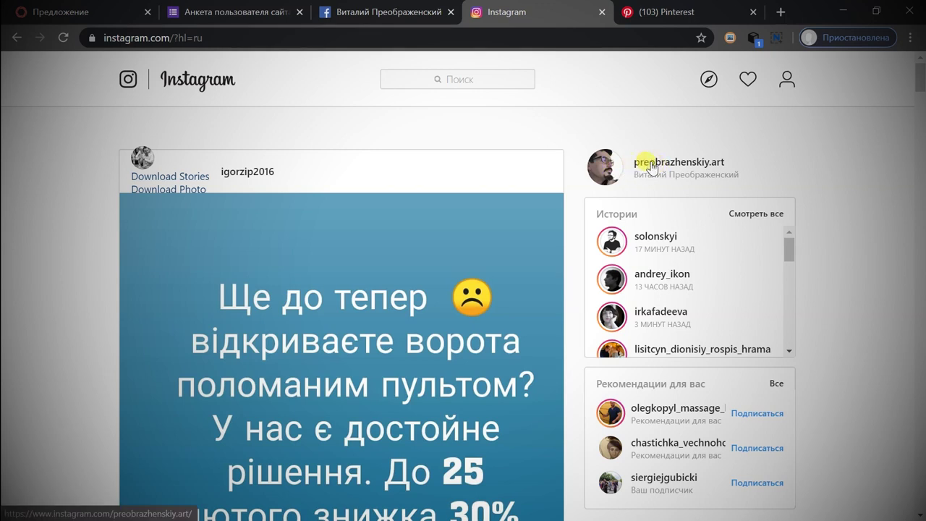
{"action": "left_click", "coordinate": [652, 167]}
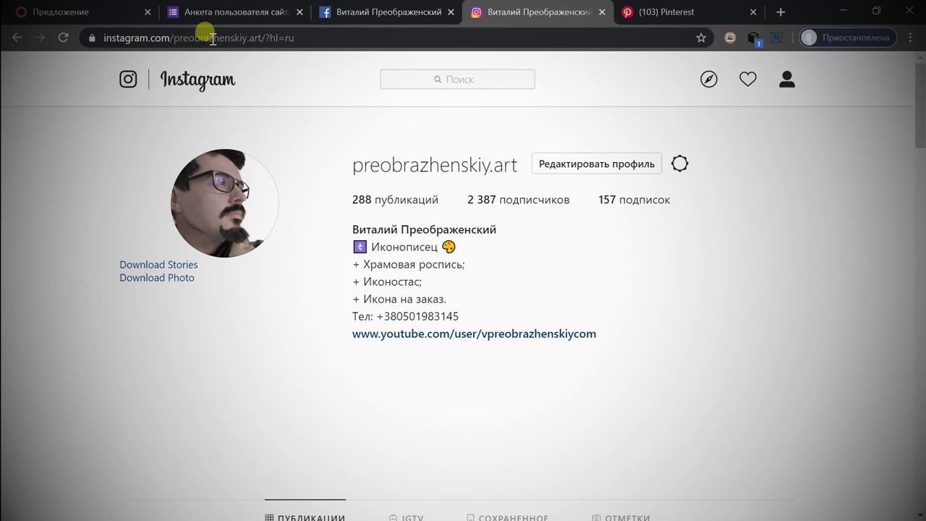
{"action": "left_click", "coordinate": [215, 37]}
{"action": "key", "text": "ctrl+c"}
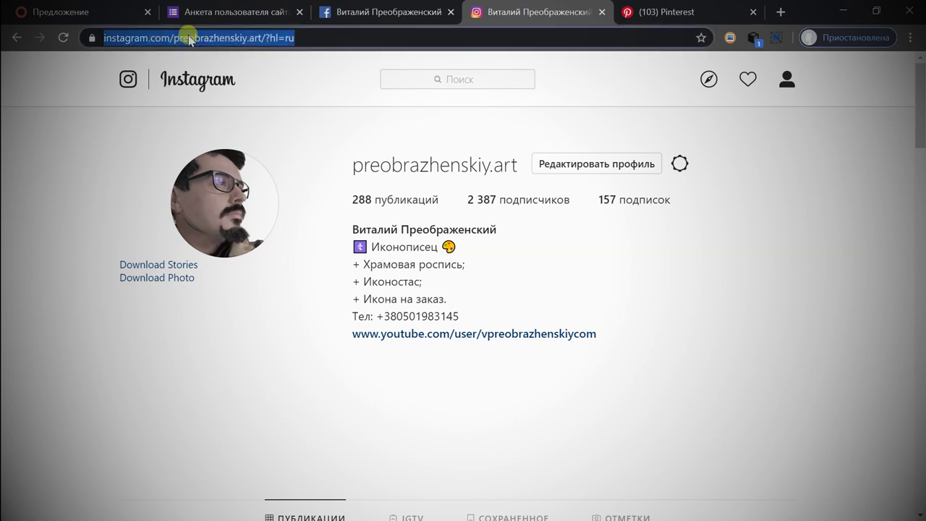
{"action": "right_click", "coordinate": [188, 37]}
{"action": "left_click", "coordinate": [228, 113]}
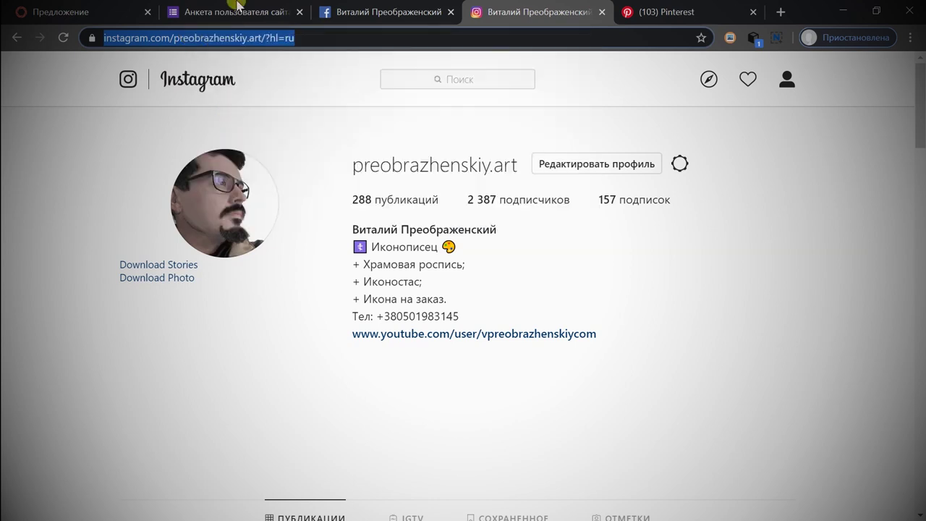
{"action": "left_click", "coordinate": [232, 11]}
{"action": "key", "text": "ctrl+v"}
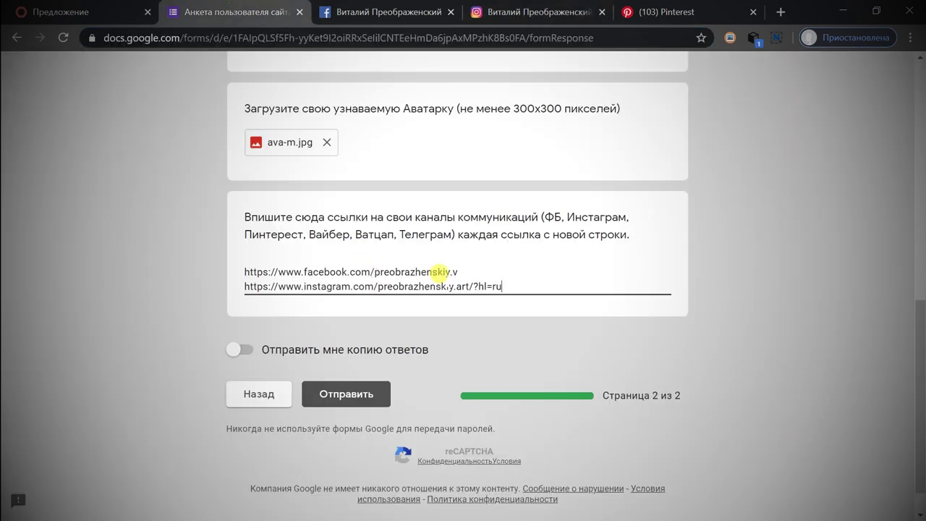
{"action": "key", "text": "Return"}
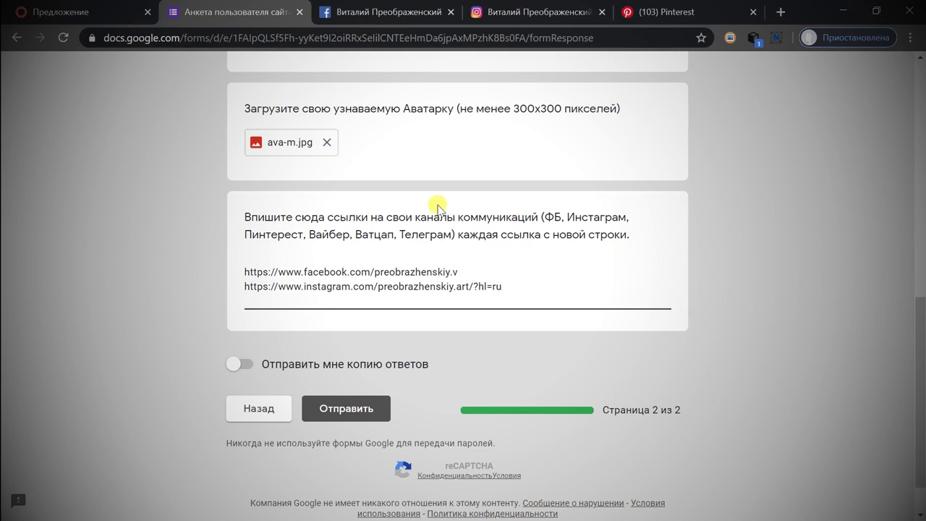
{"action": "left_click", "coordinate": [553, 5]}
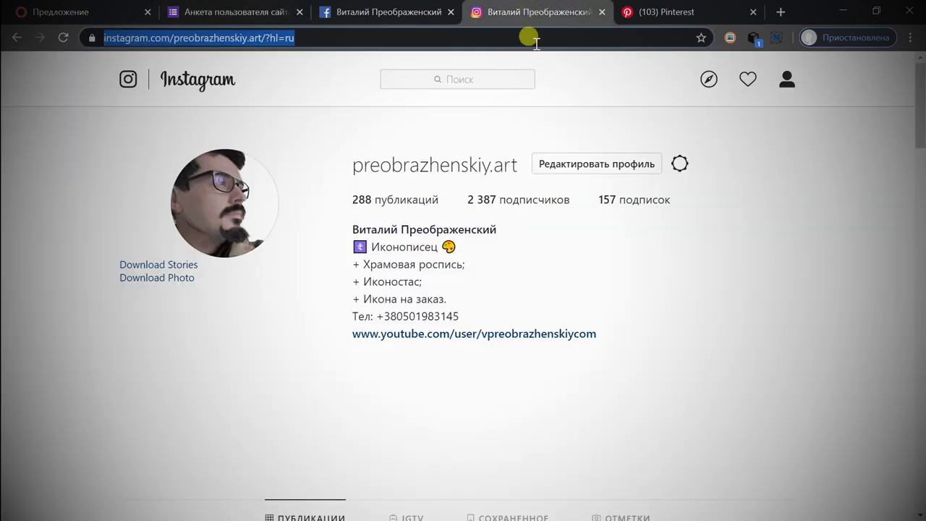
Copy the own Pinterest profile address and paste it as the third line of the communication-channels answer.
{"action": "left_click", "coordinate": [644, 11]}
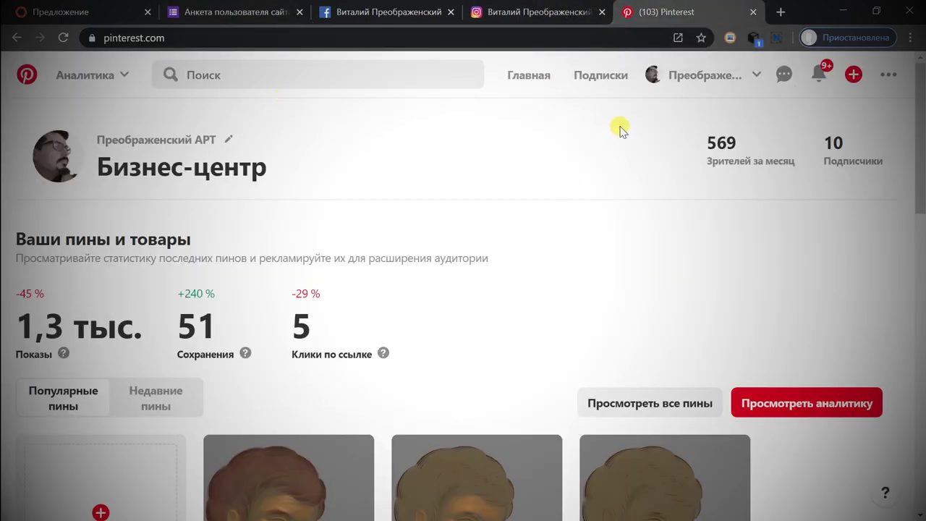
{"action": "left_click", "coordinate": [692, 78]}
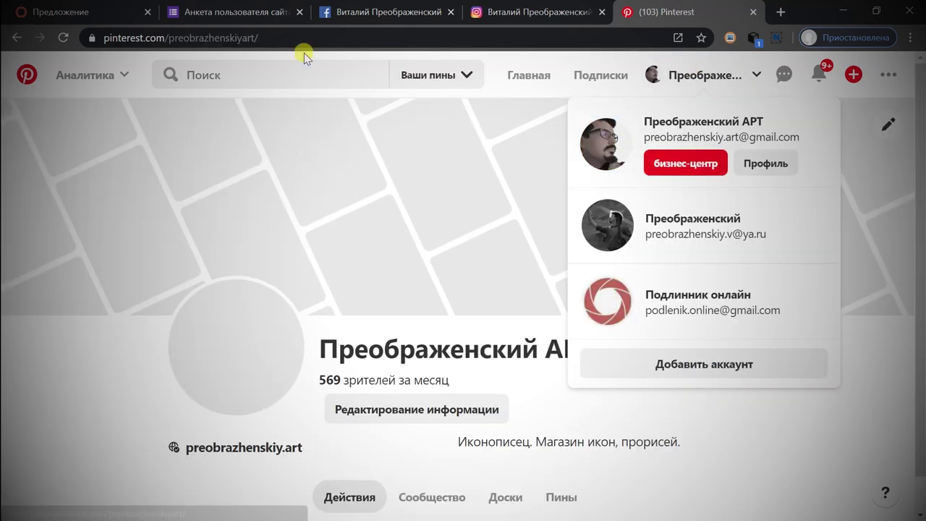
{"action": "key", "text": "ctrl+l"}
{"action": "key", "text": "ctrl+c"}
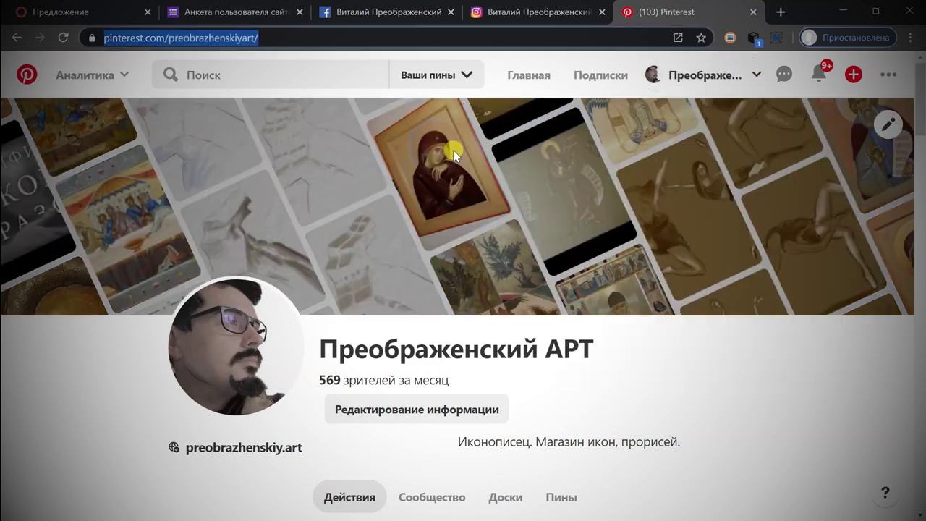
{"action": "key", "text": "ctrl+2"}
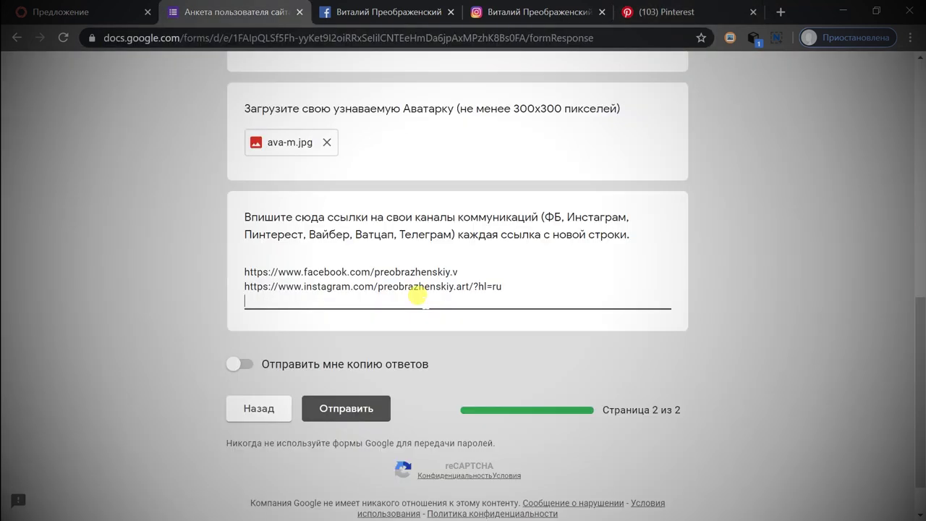
{"action": "key", "text": "Return"}
{"action": "key", "text": "ctrl+v"}
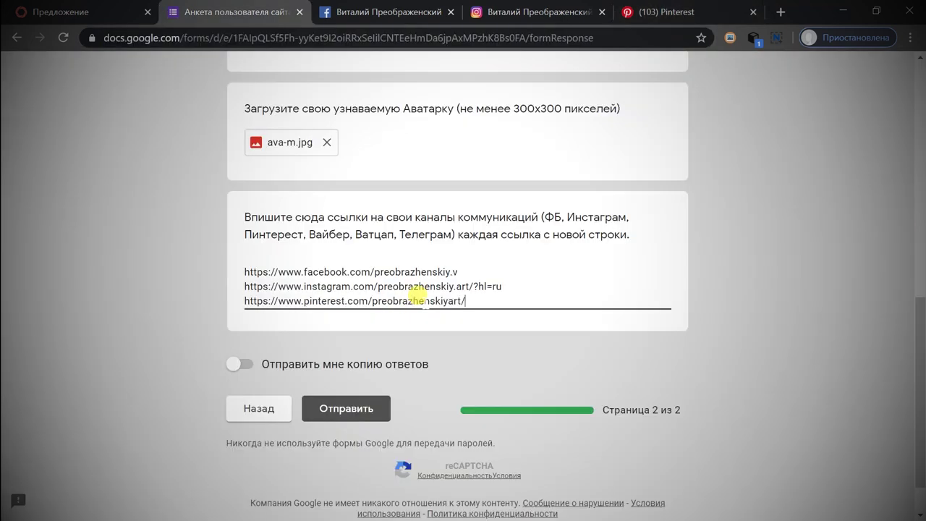
{"action": "key", "text": "Return"}
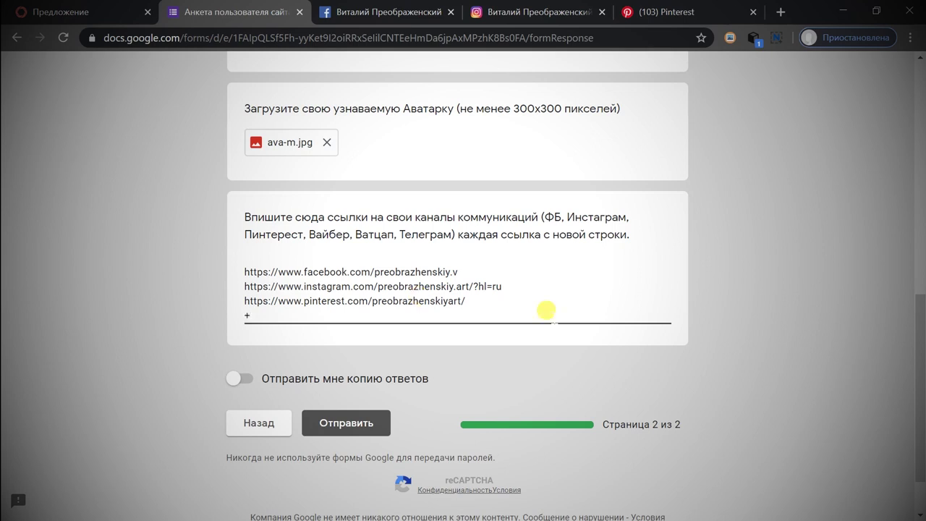
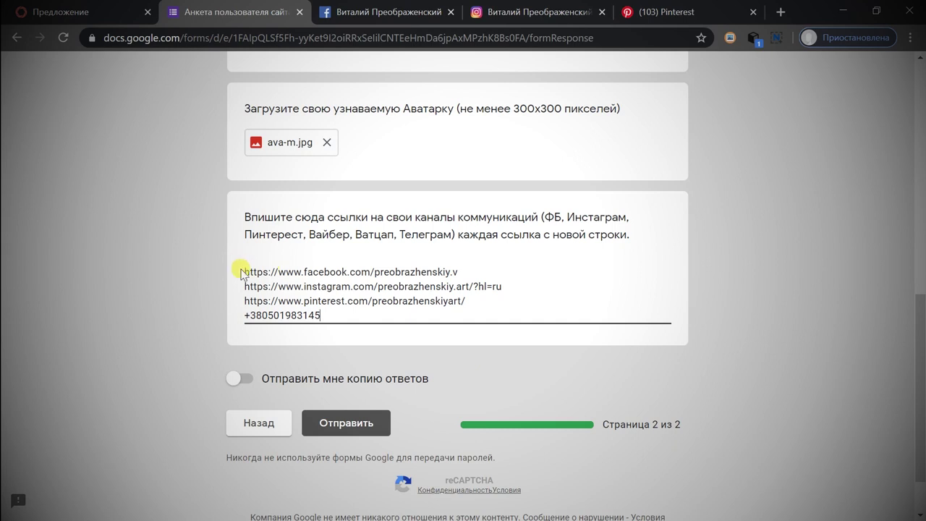
Add the phone number on a new line below the social links.
{"action": "left_click_drag", "start_coordinate": [244, 272], "coordinate": [322, 310]}
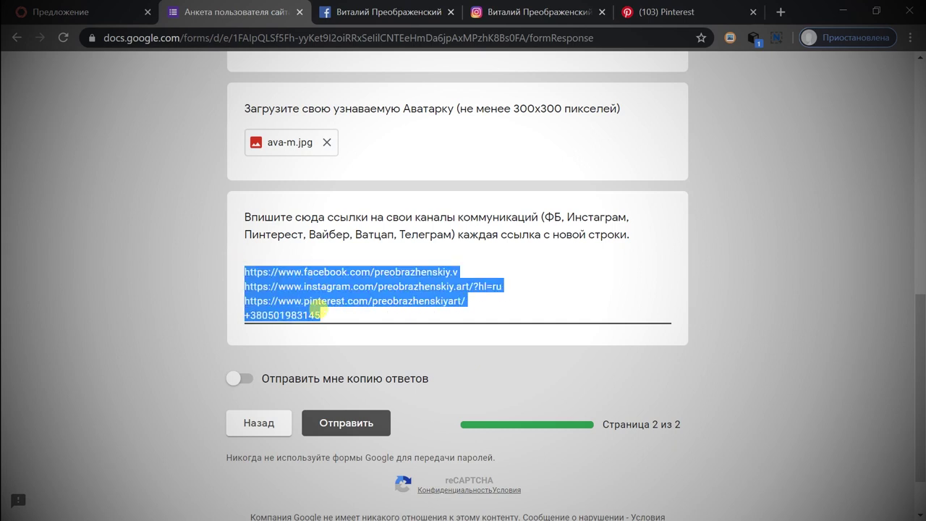
{"action": "left_click", "coordinate": [320, 311]}
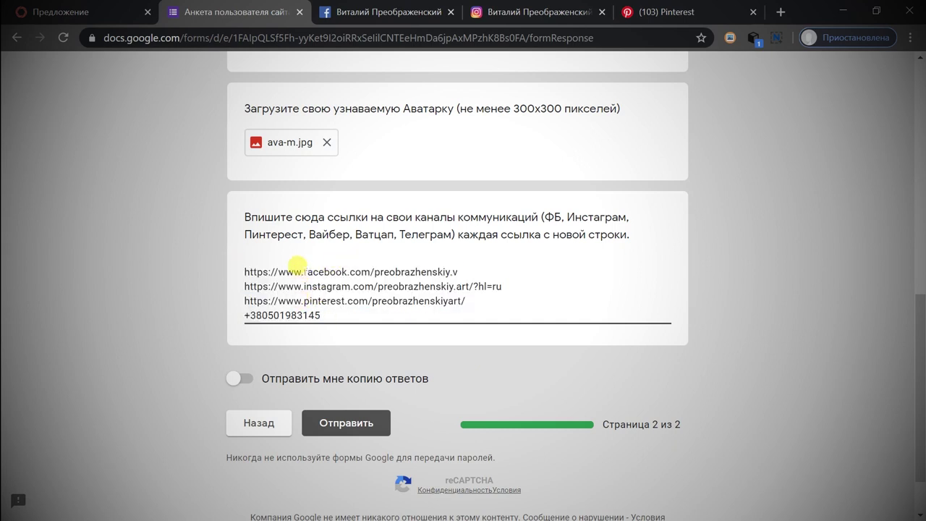
Turn on 'Отправить мне копию ответов' and submit the questionnaire with 'Отправить'.
{"action": "scroll", "coordinate": [444, 326], "scroll_direction": "down", "scroll_amount": 1}
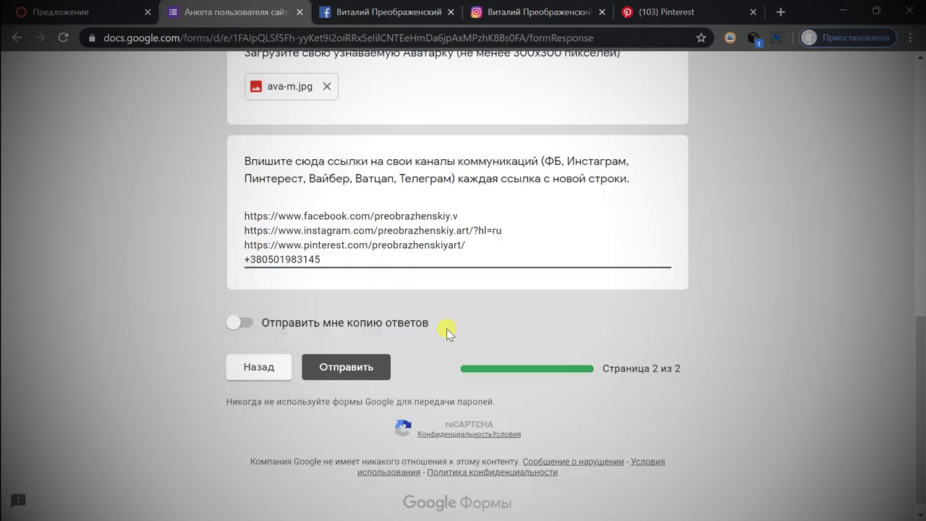
{"action": "scroll", "coordinate": [490, 301], "scroll_direction": "up", "scroll_amount": 10}
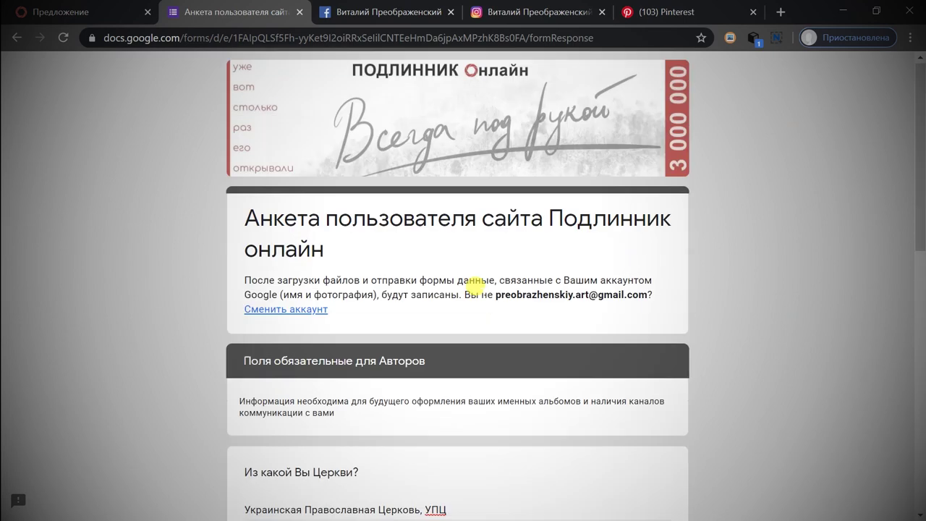
{"action": "scroll", "coordinate": [482, 265], "scroll_direction": "down", "scroll_amount": 10}
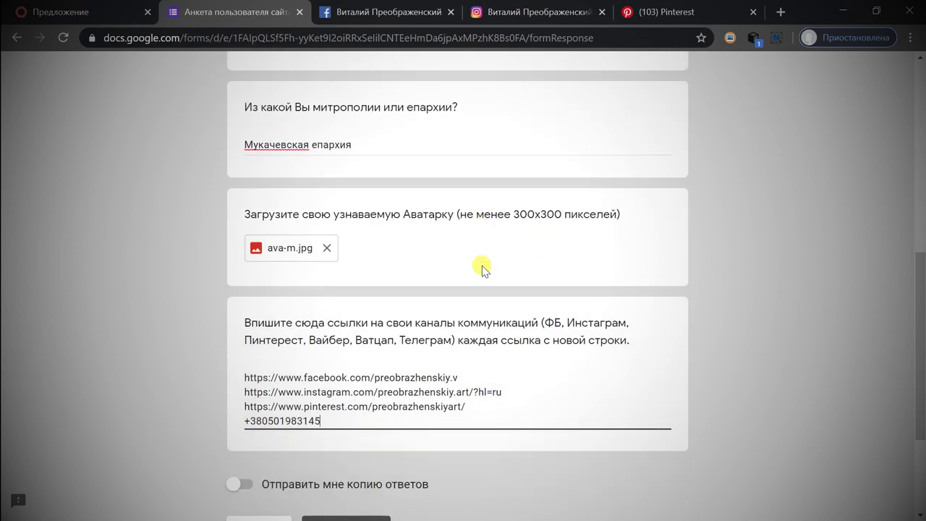
{"action": "scroll", "coordinate": [479, 278], "scroll_direction": "down", "scroll_amount": 2}
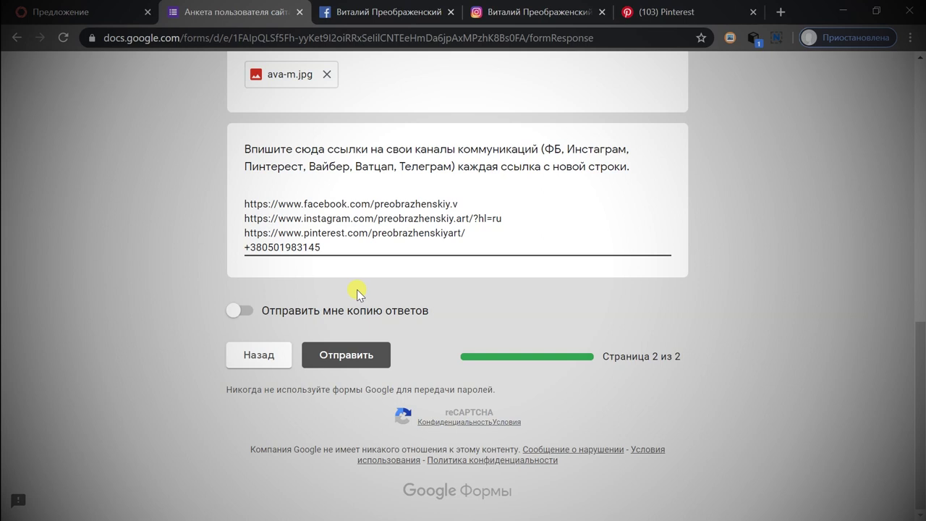
{"action": "left_click", "coordinate": [255, 311]}
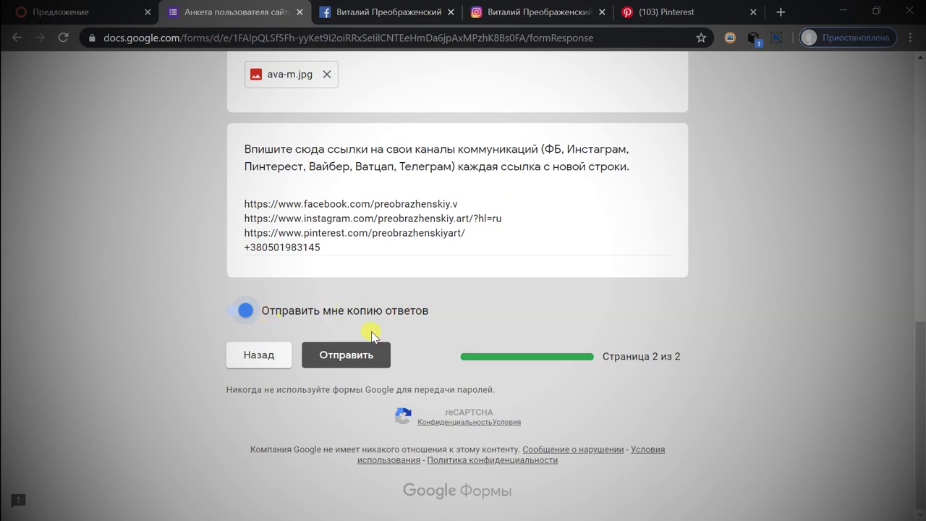
{"action": "left_click", "coordinate": [354, 355]}
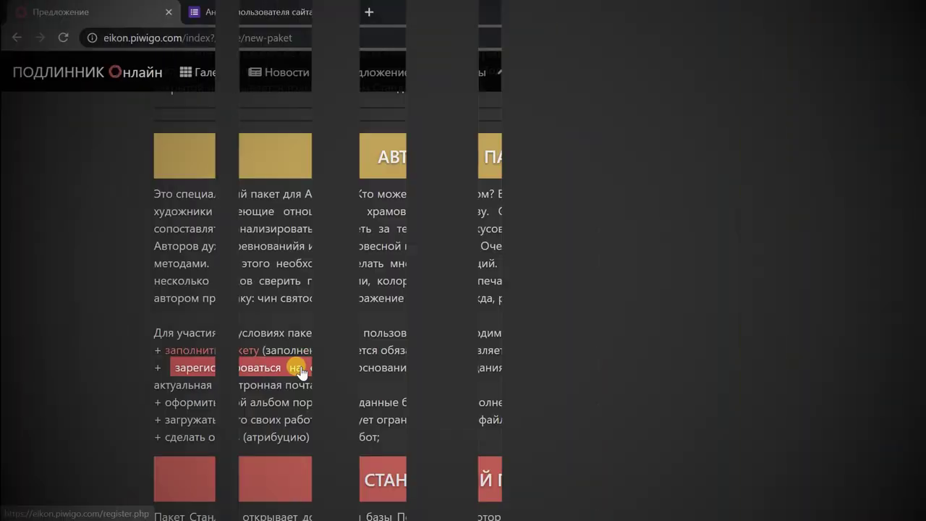
Open the registration page in a new tab and replace the autofilled username with 'art'.
{"action": "right_click", "coordinate": [296, 373]}
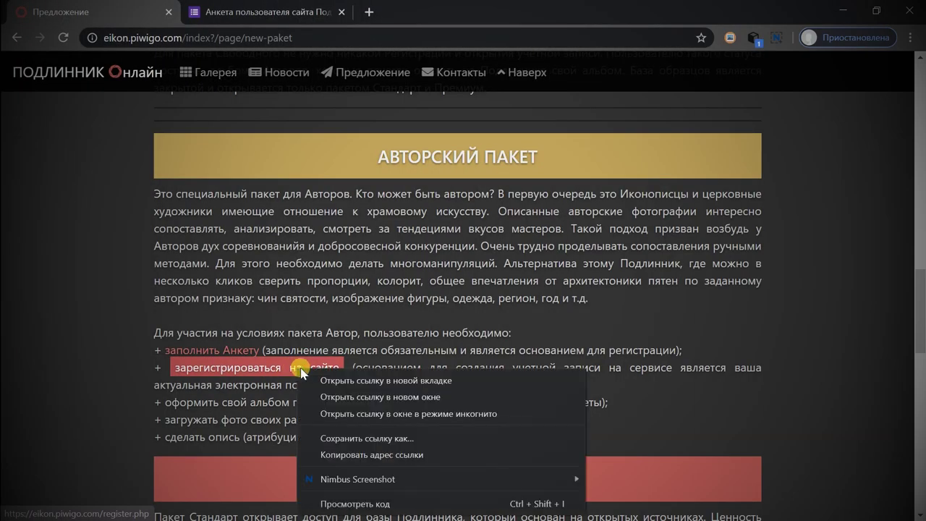
{"action": "left_click", "coordinate": [323, 381]}
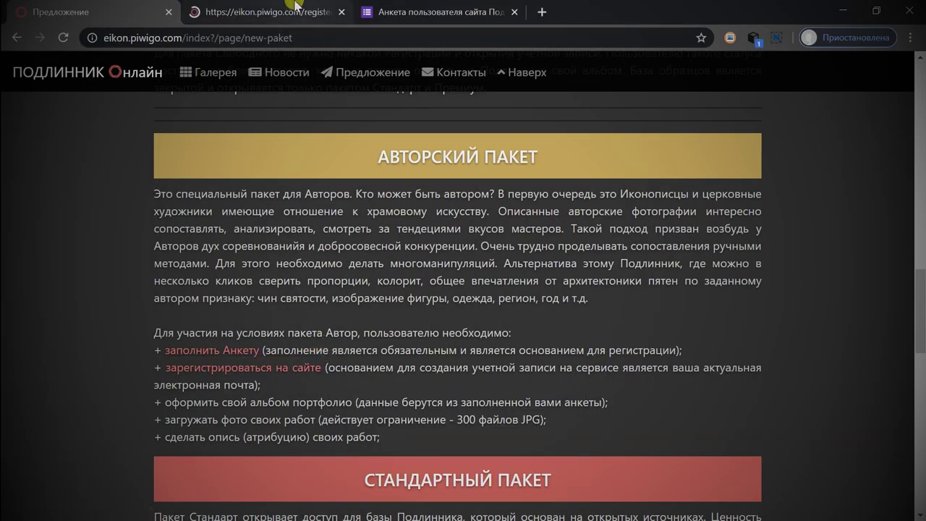
{"action": "left_click", "coordinate": [244, 12]}
{"action": "double_click", "coordinate": [502, 216]}
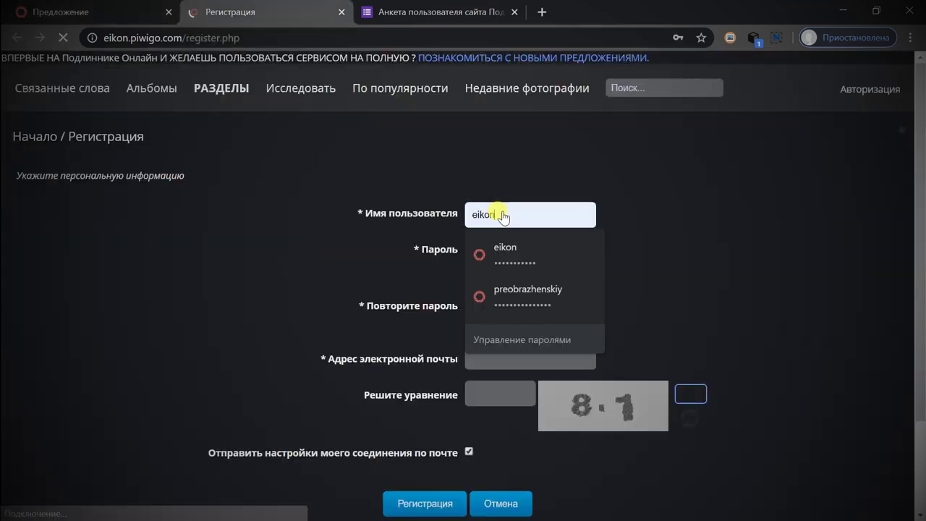
{"action": "key", "text": "BackSpace"}
{"action": "key", "text": "Tab"}
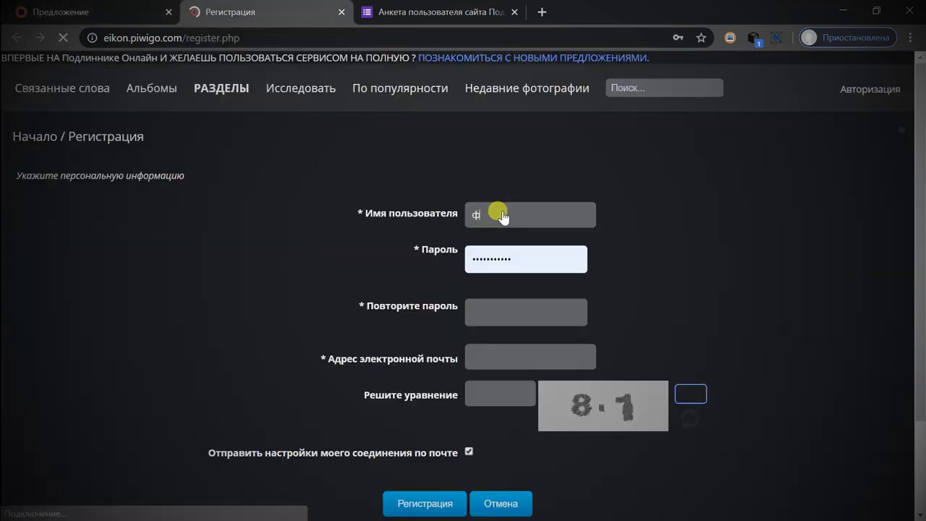
{"action": "left_click", "coordinate": [501, 217]}
{"action": "type", "text": "artp"}
Enter the password twice, paste the e-mail address, and request a new captcha equation.
{"action": "double_click", "coordinate": [527, 255]}
{"action": "key", "text": "BackSpace"}
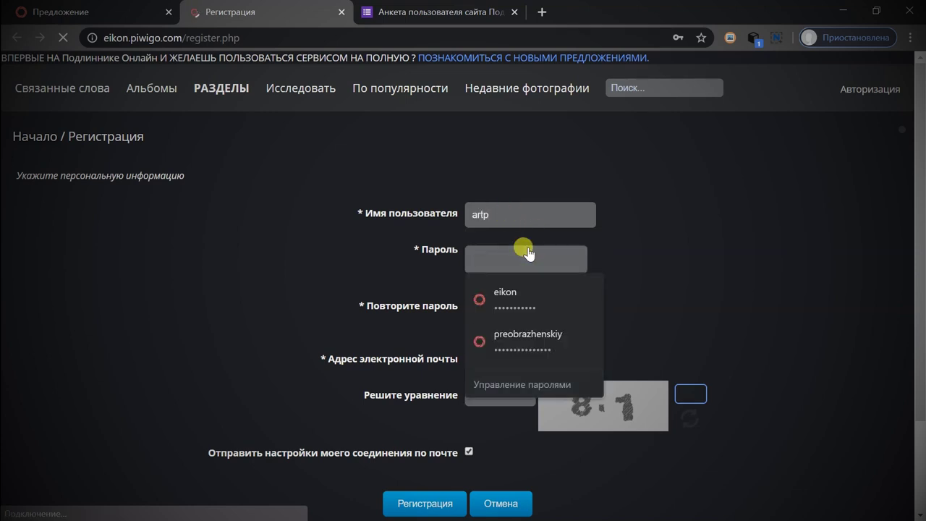
{"action": "type", "text": "••••••••"}
{"action": "left_click", "coordinate": [379, 267]}
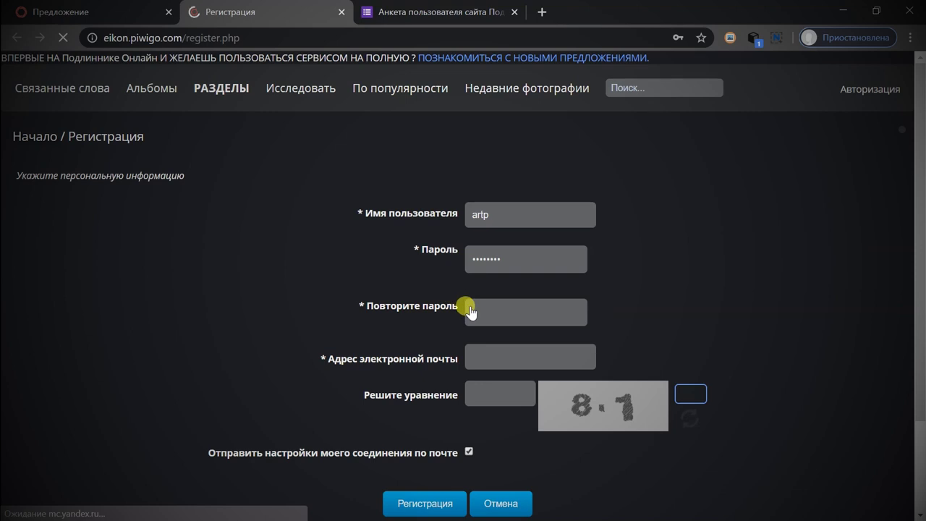
{"action": "left_click", "coordinate": [474, 304]}
{"action": "type", "text": "••"}
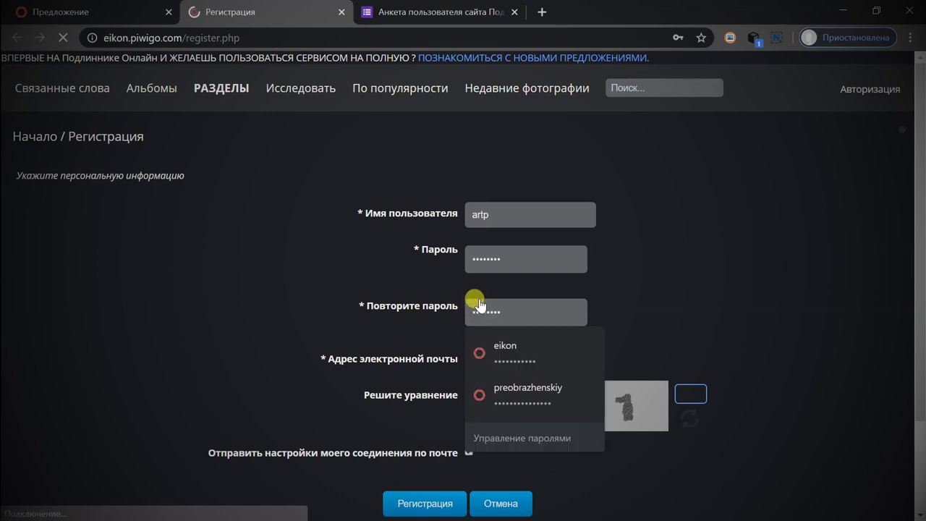
{"action": "left_click", "coordinate": [492, 361]}
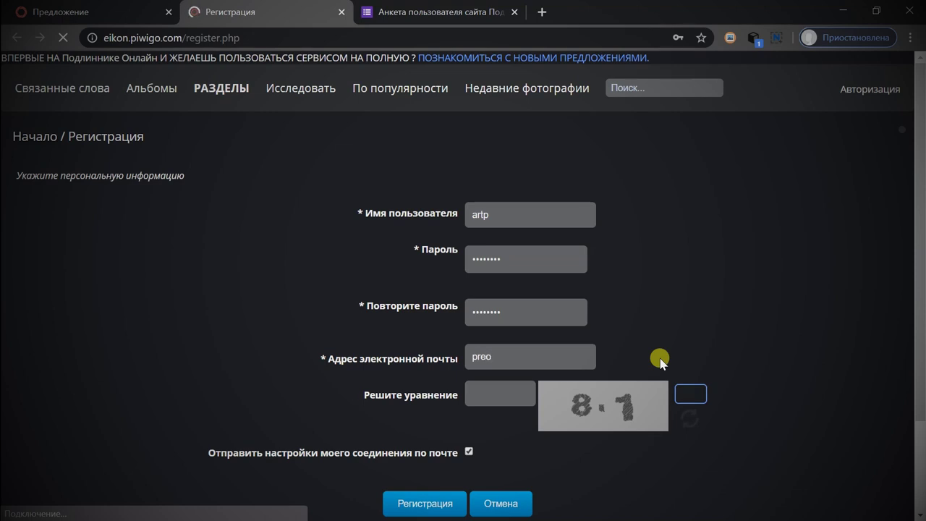
{"action": "key", "text": "ctrl+v"}
{"action": "left_click", "coordinate": [484, 394]}
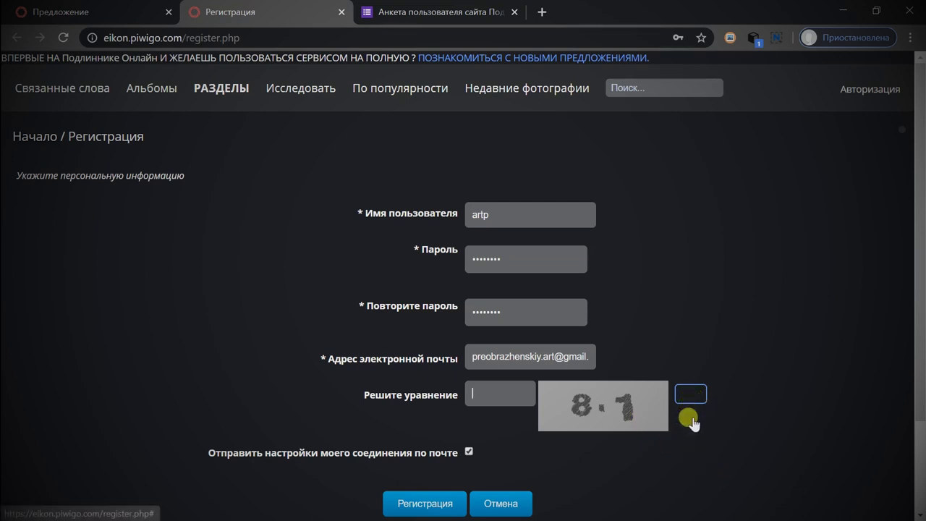
{"action": "left_click", "coordinate": [689, 426]}
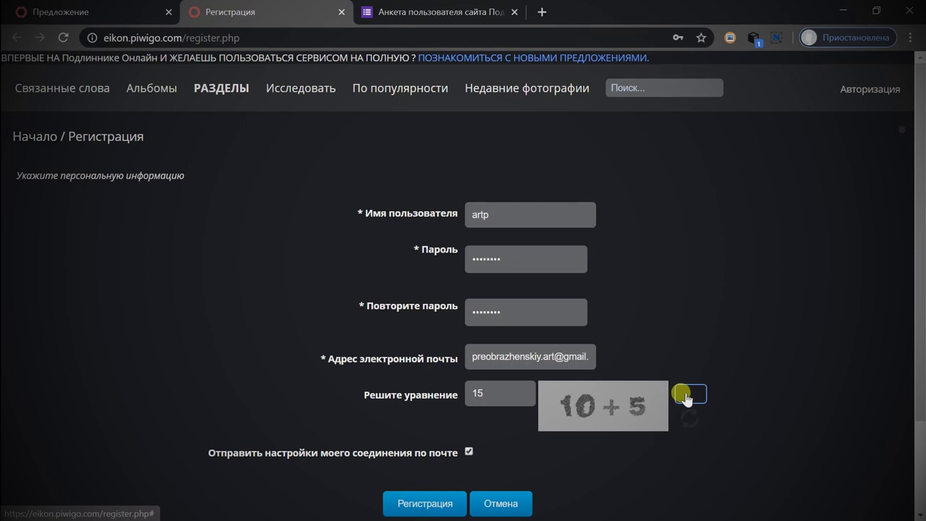
Refresh the captcha until it shows 3 × 4, answer 12, and submit the registration.
{"action": "scroll", "coordinate": [404, 448], "scroll_direction": "down", "scroll_amount": 2}
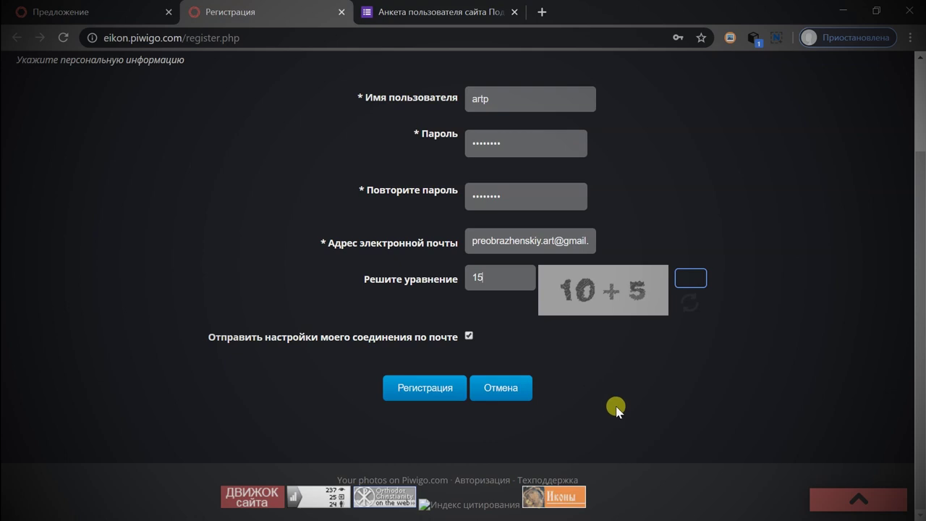
{"action": "scroll", "coordinate": [615, 409], "scroll_direction": "up", "scroll_amount": 1}
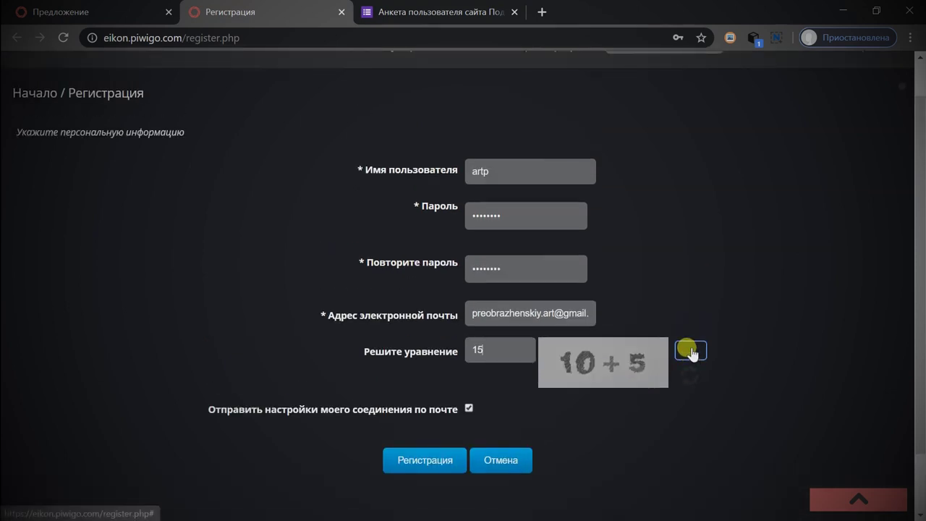
{"action": "left_click", "coordinate": [691, 353]}
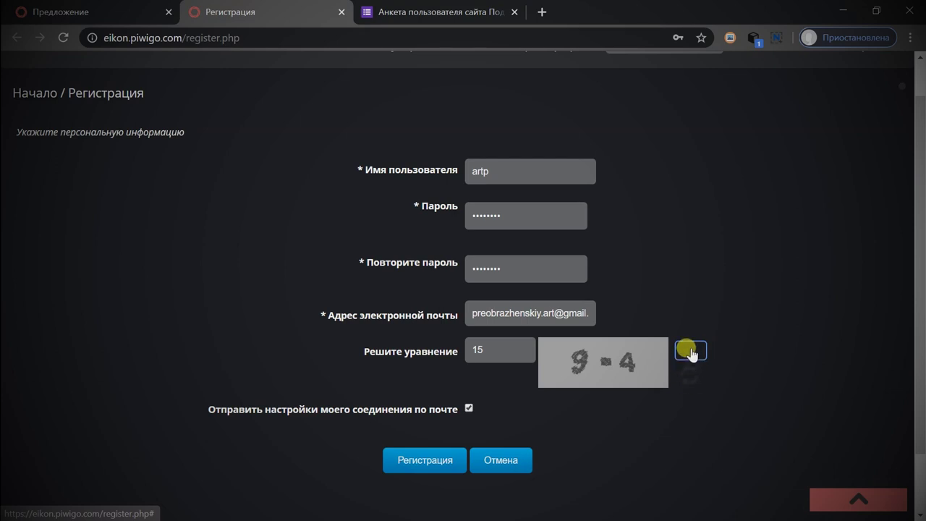
{"action": "left_click", "coordinate": [691, 352]}
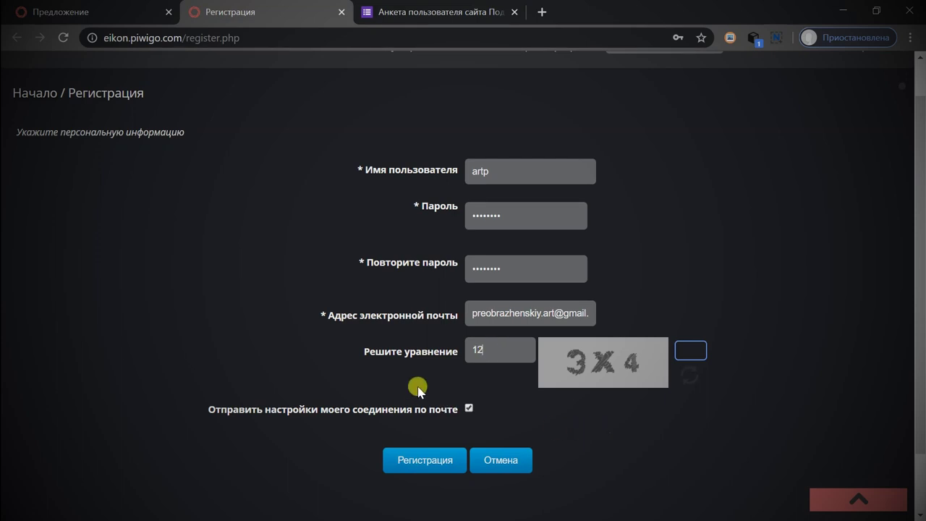
{"action": "scroll", "coordinate": [362, 420], "scroll_direction": "down", "scroll_amount": 1}
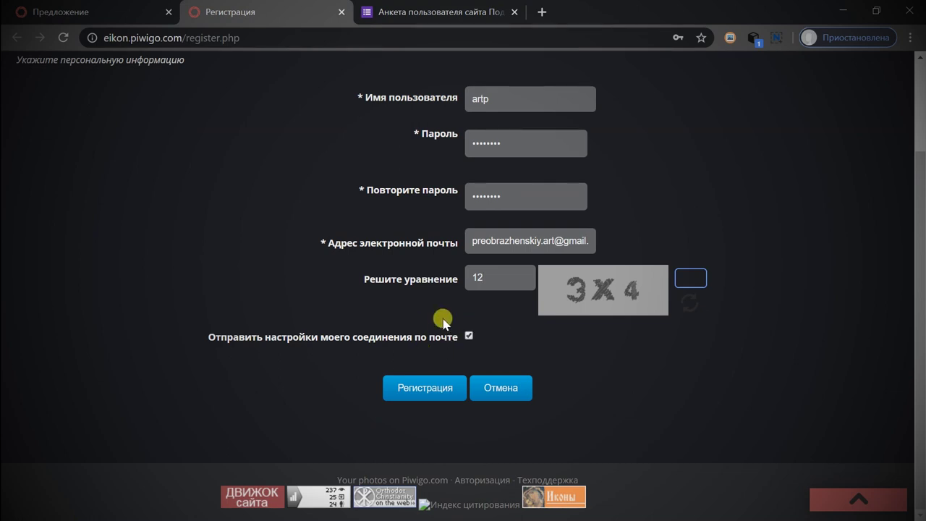
{"action": "left_click", "coordinate": [420, 388]}
{"action": "left_click", "coordinate": [414, 391]}
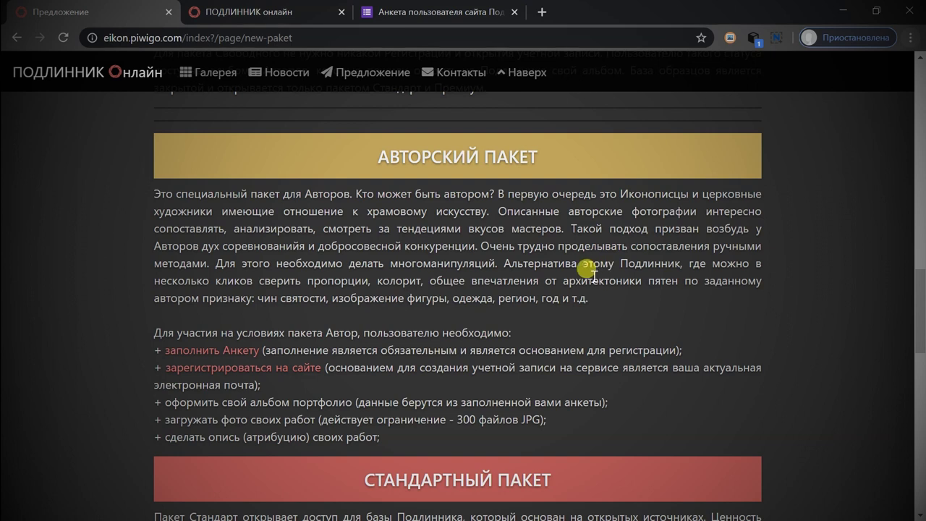
Review the 'Авторский пакет' requirements, highlighting the portfolio, upload and questionnaire-data lines.
{"action": "scroll", "coordinate": [590, 272], "scroll_direction": "up", "scroll_amount": 3}
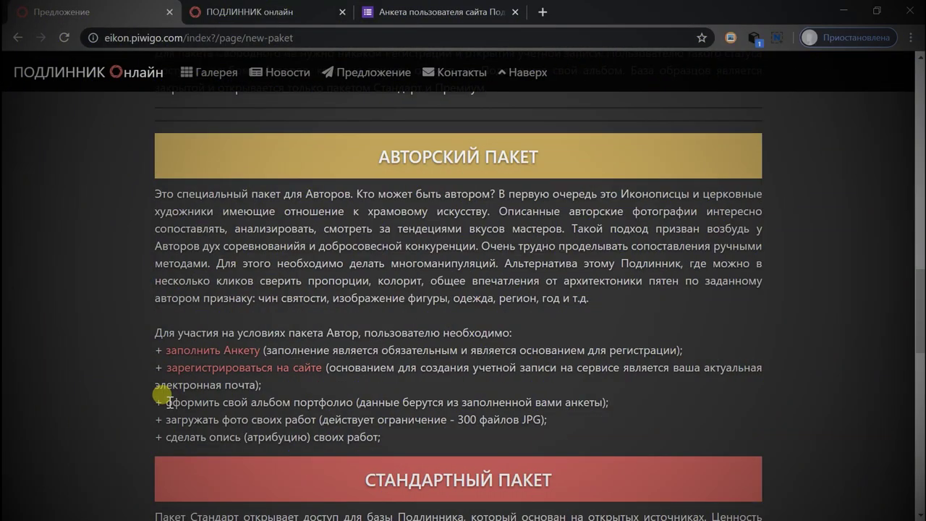
{"action": "left_click_drag", "start_coordinate": [166, 400], "coordinate": [385, 432]}
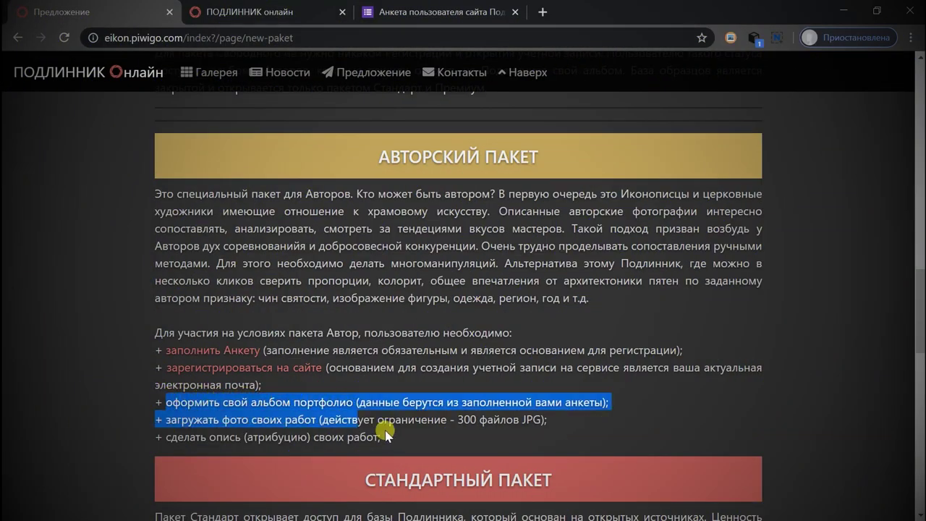
{"action": "left_click", "coordinate": [372, 400]}
{"action": "double_click", "coordinate": [380, 402]}
{"action": "left_click_drag", "start_coordinate": [447, 401], "coordinate": [602, 403]}
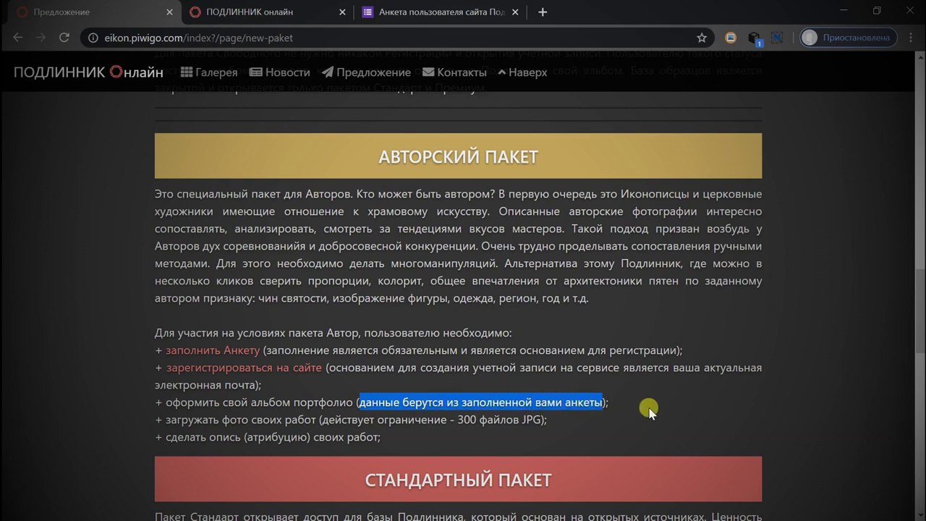
{"action": "left_click", "coordinate": [638, 400]}
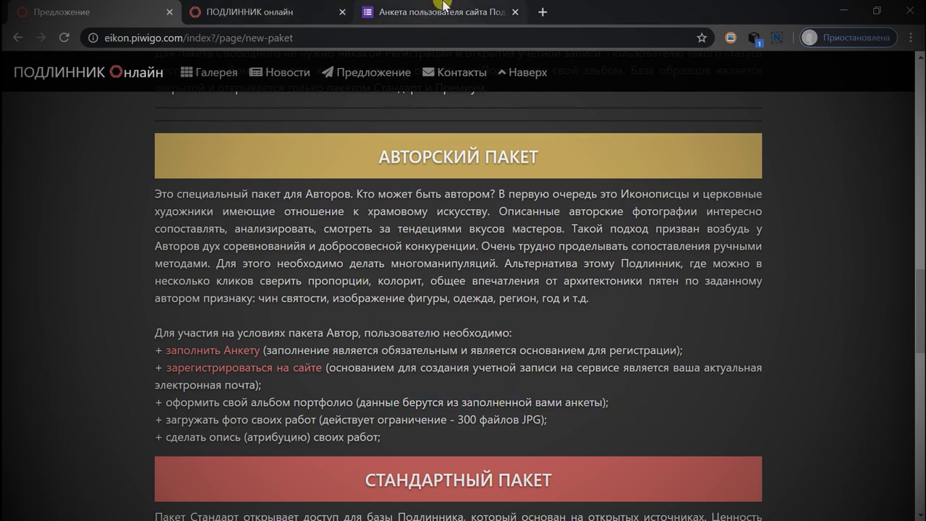
{"action": "left_click", "coordinate": [443, 5]}
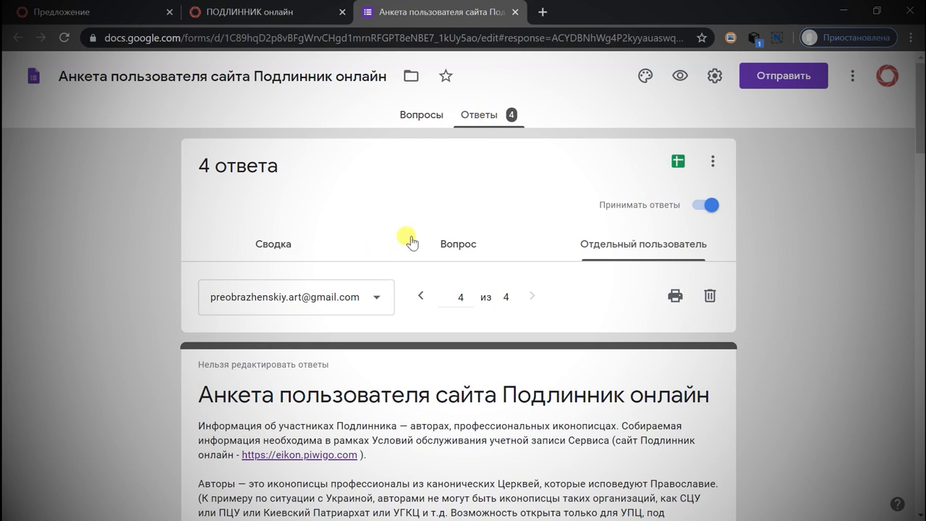
Scroll through the questionnaire response and select the respondent's e-mail address.
{"action": "scroll", "coordinate": [345, 242], "scroll_direction": "down", "scroll_amount": 10}
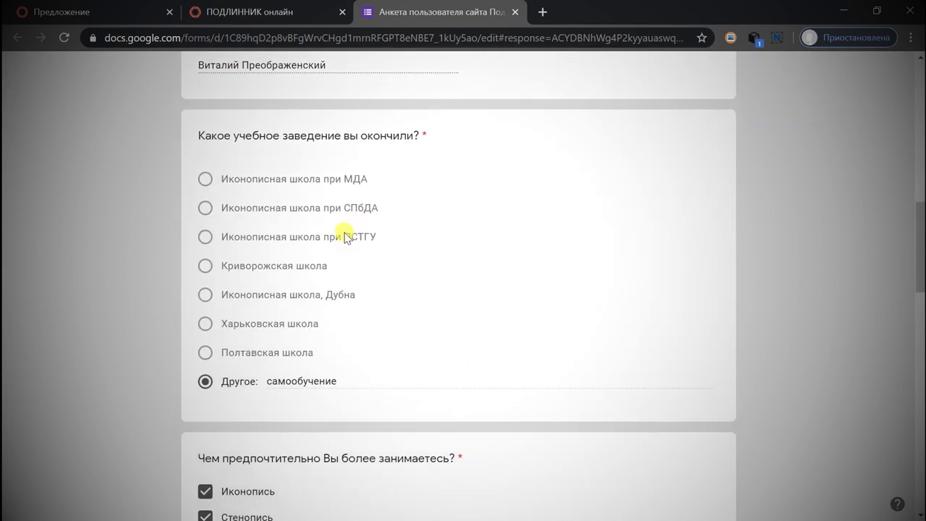
{"action": "scroll", "coordinate": [346, 236], "scroll_direction": "down", "scroll_amount": 4}
{"action": "scroll", "coordinate": [340, 229], "scroll_direction": "up", "scroll_amount": 7}
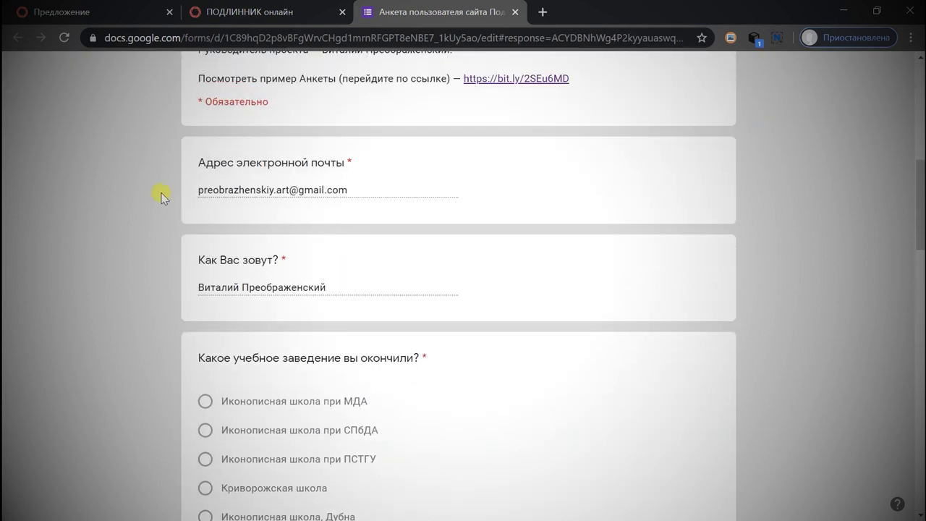
{"action": "double_click", "coordinate": [195, 187]}
{"action": "left_click", "coordinate": [372, 189]}
{"action": "left_click_drag", "start_coordinate": [372, 189], "coordinate": [187, 191]}
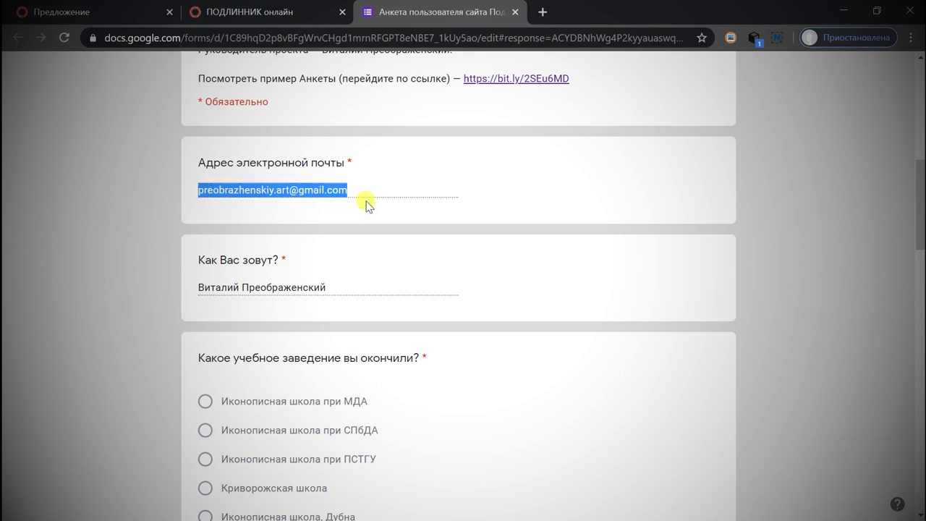
Scroll down to the contact links, select the first link, and return to Podlinnik Online.
{"action": "scroll", "coordinate": [427, 210], "scroll_direction": "down", "scroll_amount": 10}
{"action": "scroll", "coordinate": [435, 210], "scroll_direction": "down", "scroll_amount": 7}
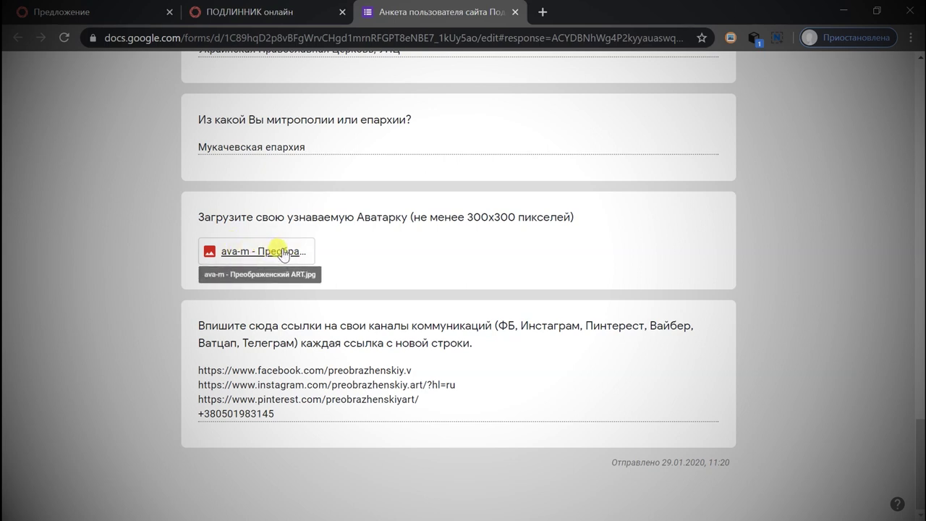
{"action": "left_click_drag", "start_coordinate": [202, 370], "coordinate": [272, 398]}
{"action": "left_click", "coordinate": [271, 398]}
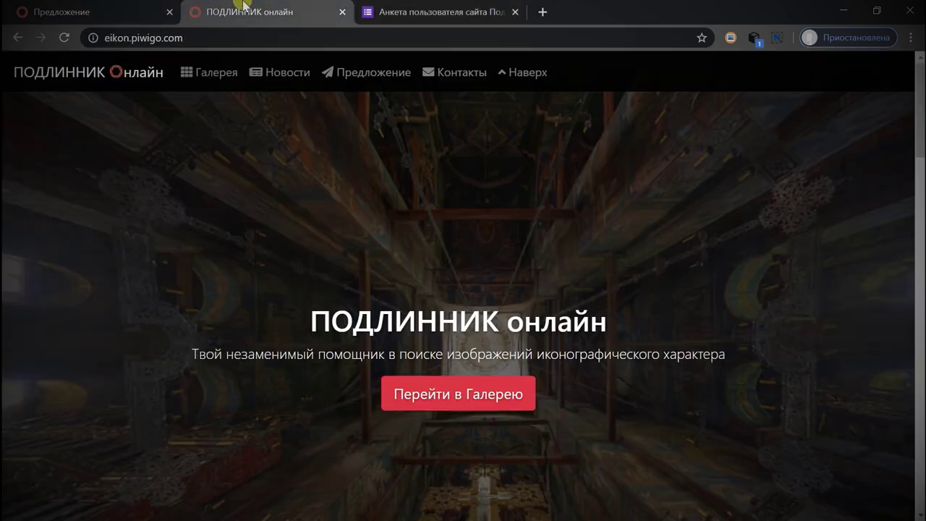
{"action": "left_click", "coordinate": [243, 11]}
Go through Галерея and АВТОР into the artp album and open its Изменить menu.
{"action": "left_click", "coordinate": [208, 73]}
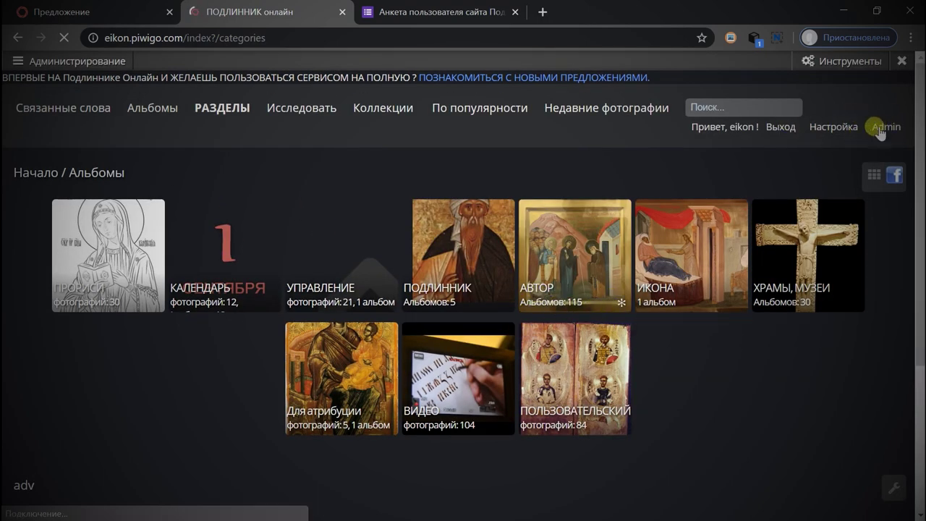
{"action": "left_click", "coordinate": [543, 284]}
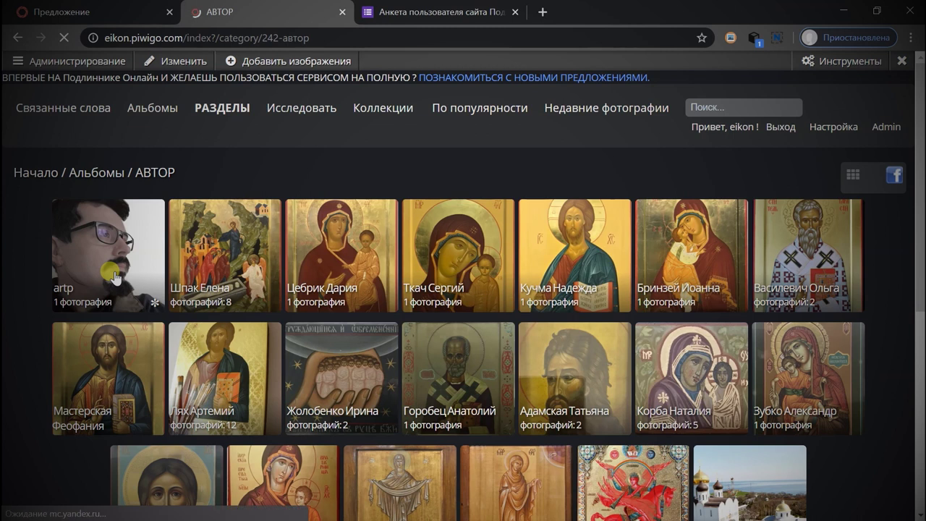
{"action": "left_click", "coordinate": [102, 280]}
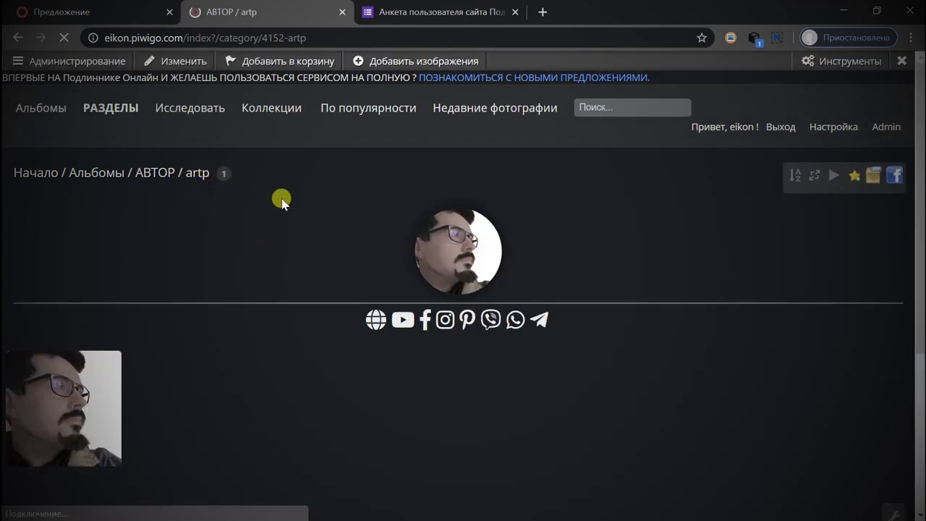
{"action": "left_click", "coordinate": [174, 64]}
In Свойства страницы, enlarge the Описание box and type <a href=""> before the globe icon.
{"action": "left_click", "coordinate": [187, 101]}
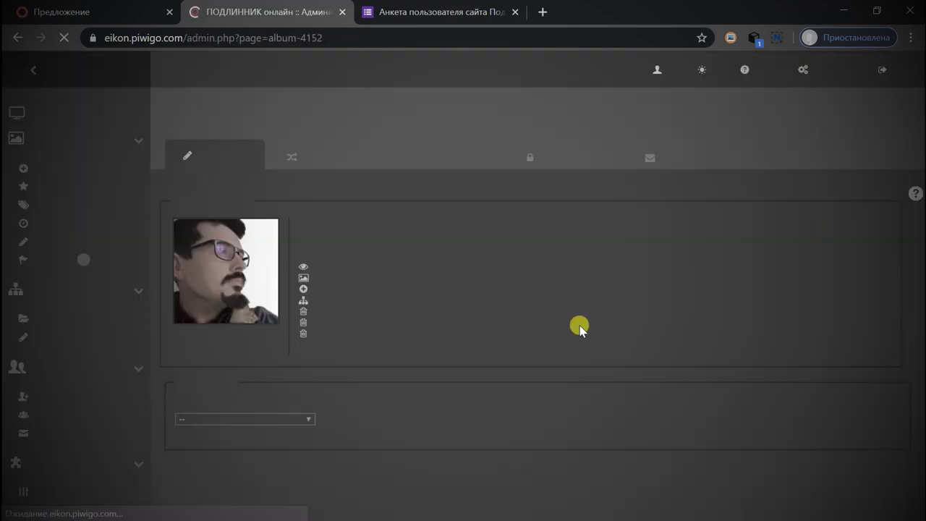
{"action": "scroll", "coordinate": [533, 248], "scroll_direction": "down", "scroll_amount": 5}
{"action": "left_click_drag", "start_coordinate": [550, 311], "coordinate": [733, 461]}
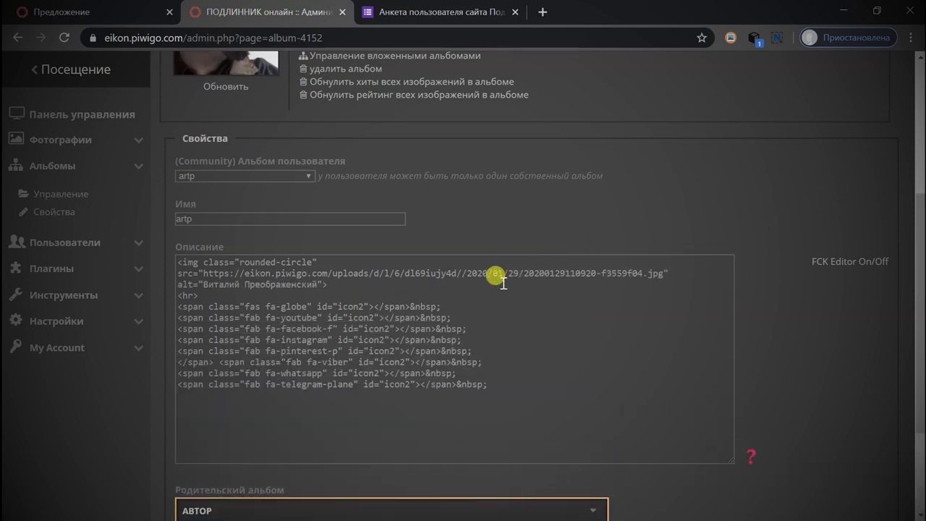
{"action": "left_click", "coordinate": [362, 297]}
{"action": "type", "text": "<>"}
{"action": "type", "text": "a href="}
{"action": "type", "text": "\"\">"}
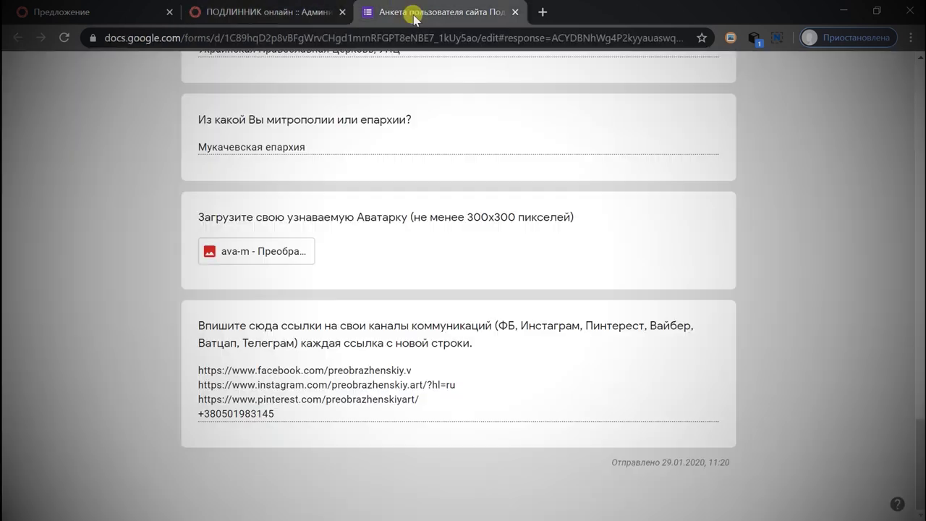
{"action": "left_click", "coordinate": [409, 11]}
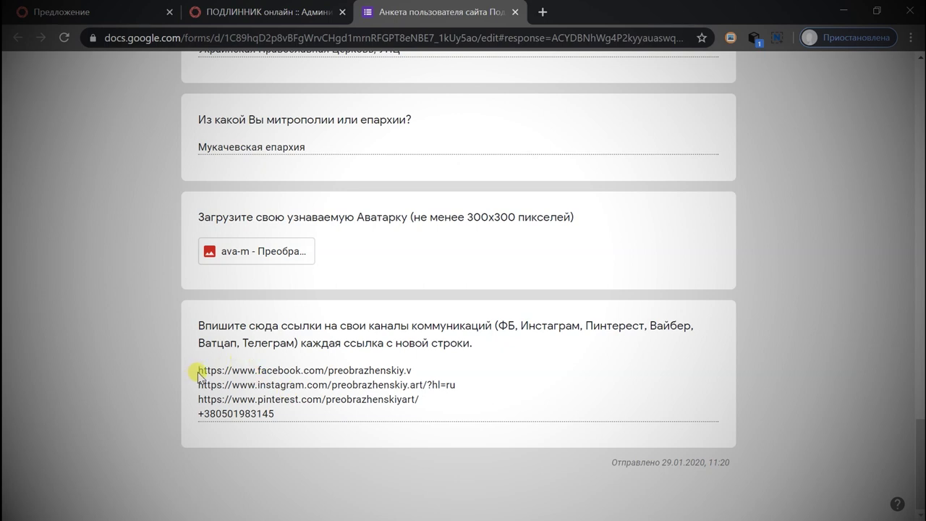
Wrap the Facebook icon line in a link to the copied Facebook profile URL.
{"action": "left_click_drag", "start_coordinate": [198, 372], "coordinate": [412, 370]}
{"action": "key", "text": "ctrl+c"}
{"action": "right_click", "coordinate": [372, 371]}
{"action": "left_click", "coordinate": [416, 385]}
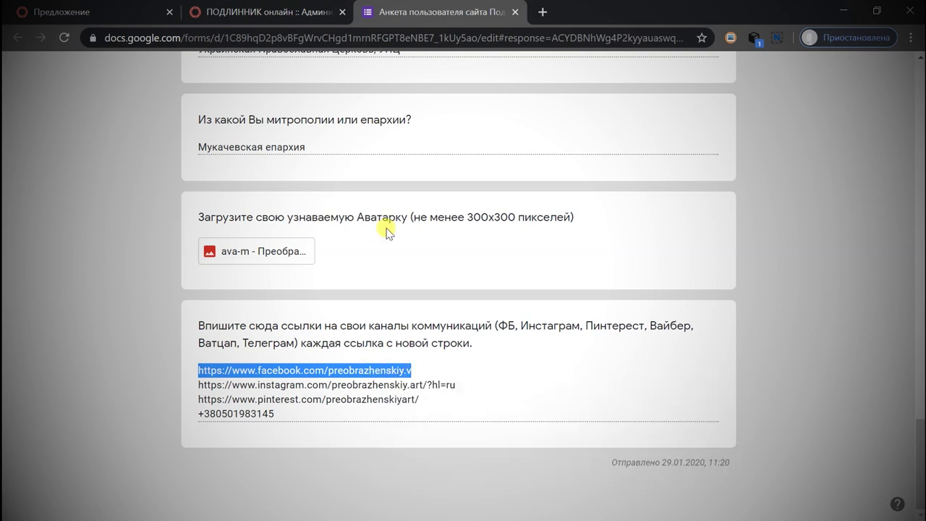
{"action": "left_click", "coordinate": [262, 6]}
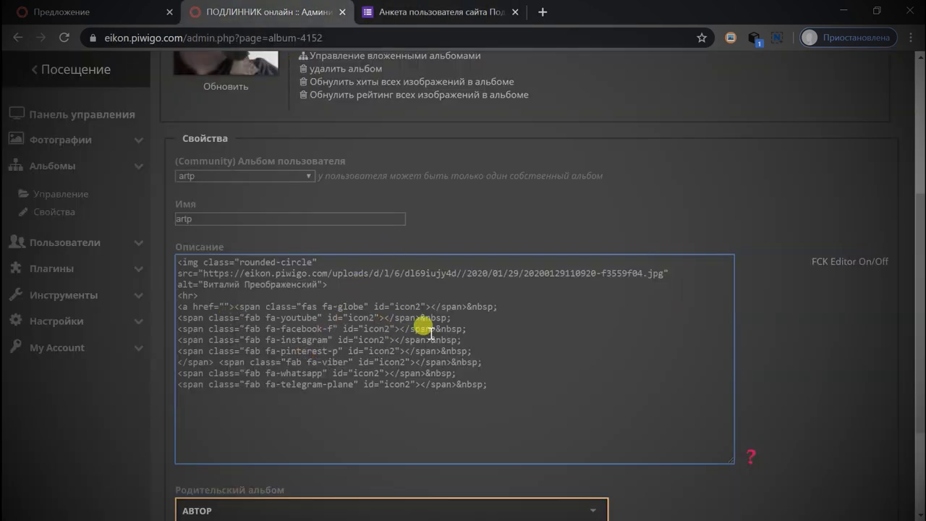
{"action": "left_click", "coordinate": [176, 329]}
{"action": "type", "text": "<>"}
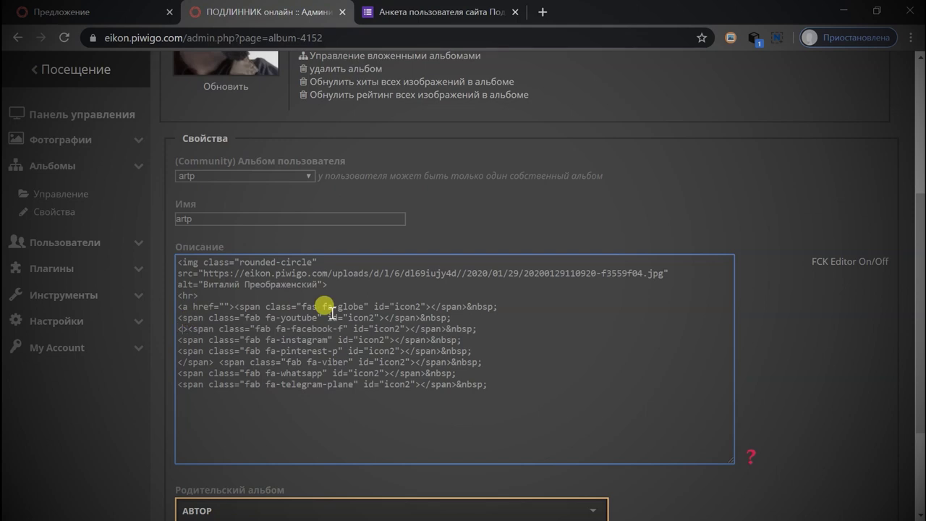
{"action": "type", "text": "a href"}
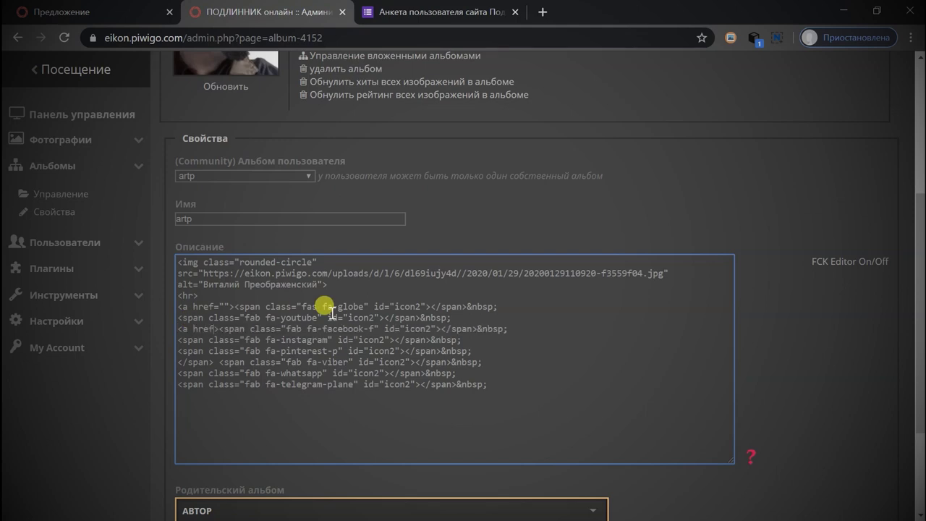
{"action": "type", "text": "=\""}
{"action": "key", "text": "ctrl+v"}
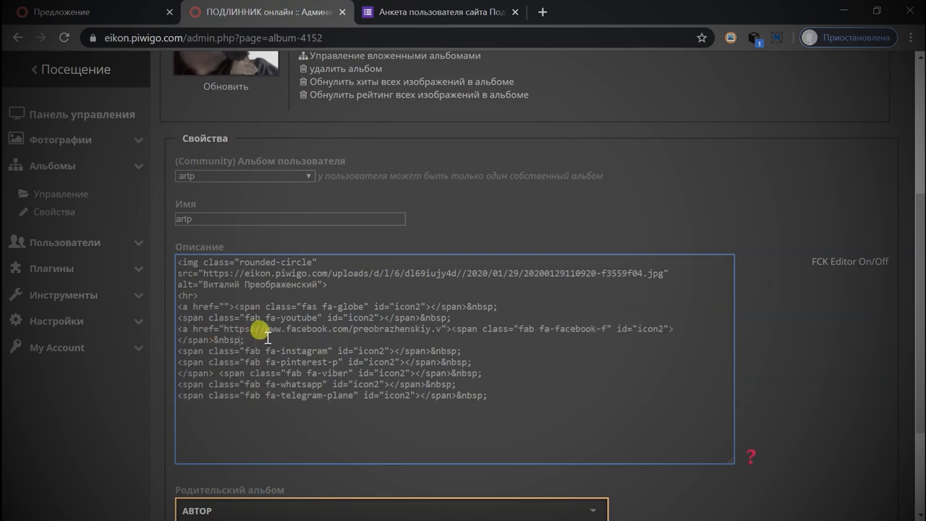
{"action": "type", "text": "</a>"}
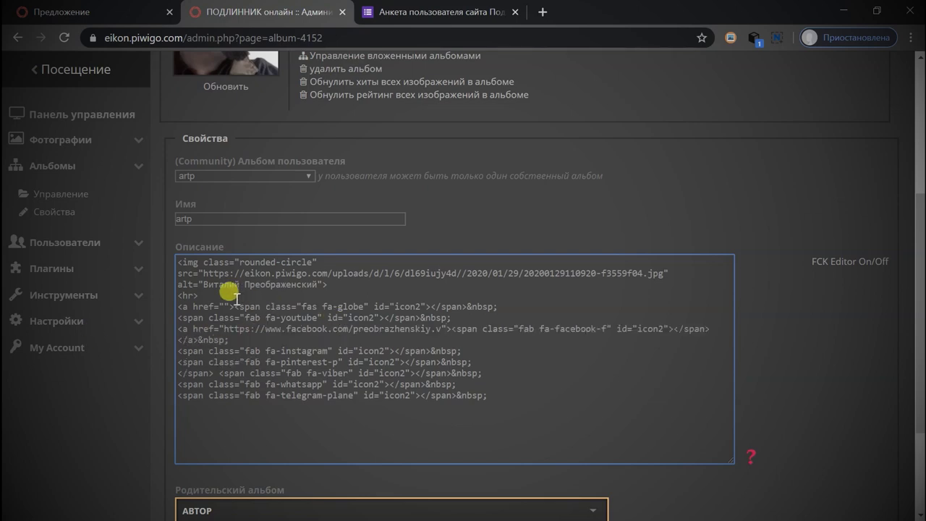
Add empty <a href=""> links before the youtube, instagram, viber and whatsapp icons.
{"action": "left_click", "coordinate": [235, 307]}
{"action": "key", "text": "shift+Home"}
{"action": "type", "text": "<a href=\"\">"}
{"action": "type", "text": "<a href=\"\">"}
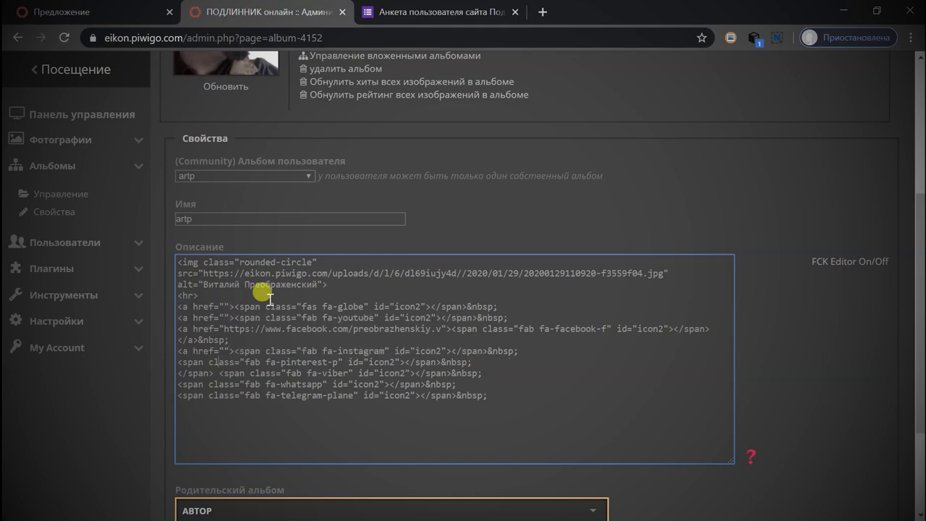
{"action": "type", "text": "<a href=\"\">"}
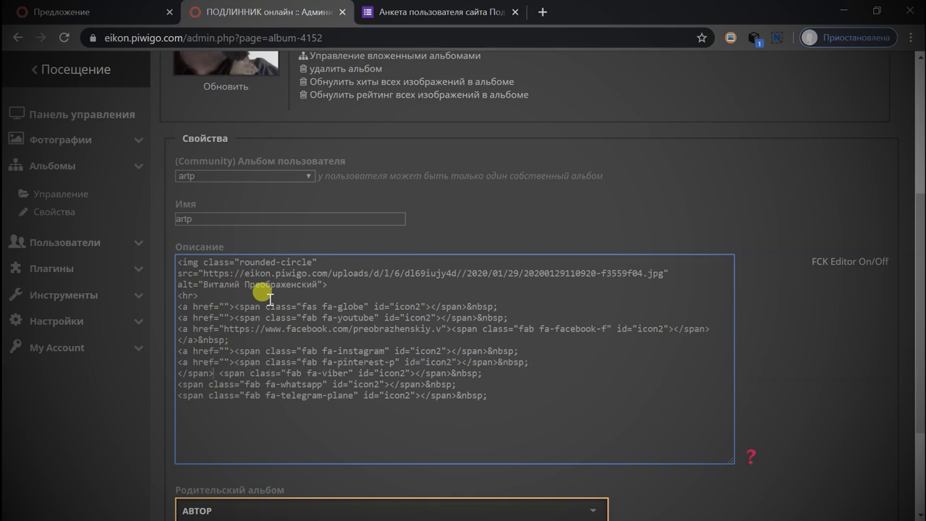
{"action": "key", "text": "BackSpace"}
{"action": "key", "text": "BackSpace"}
{"action": "key", "text": "BackSpace"}
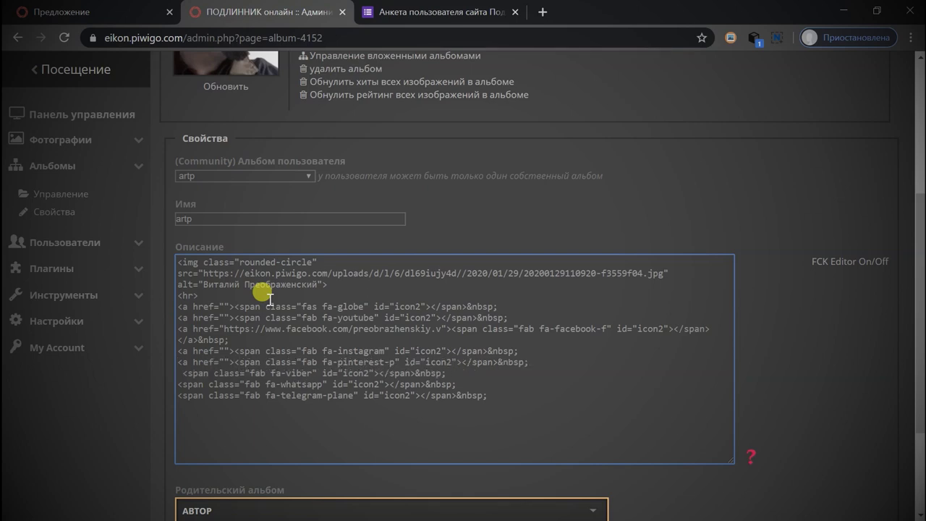
{"action": "key", "text": "BackSpace"}
{"action": "type", "text": "<a href=\"\">"}
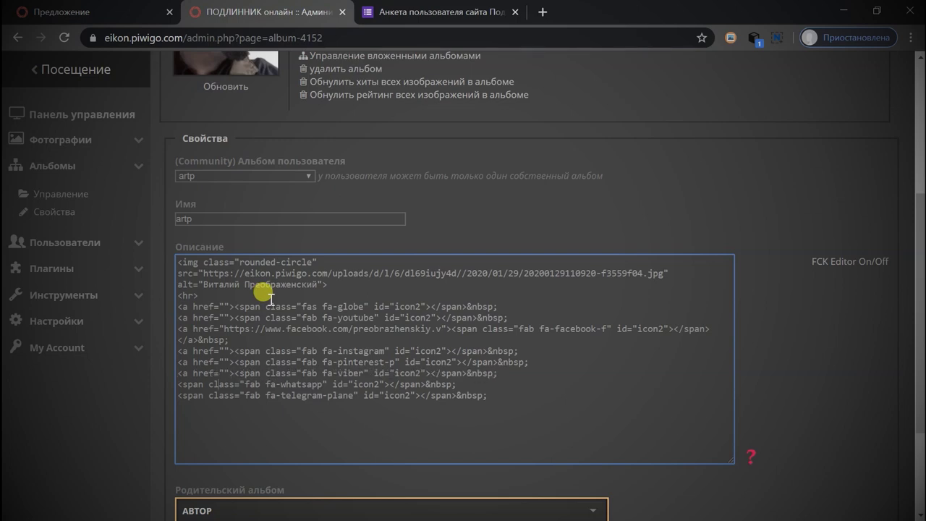
{"action": "type", "text": "<a href=\"\">"}
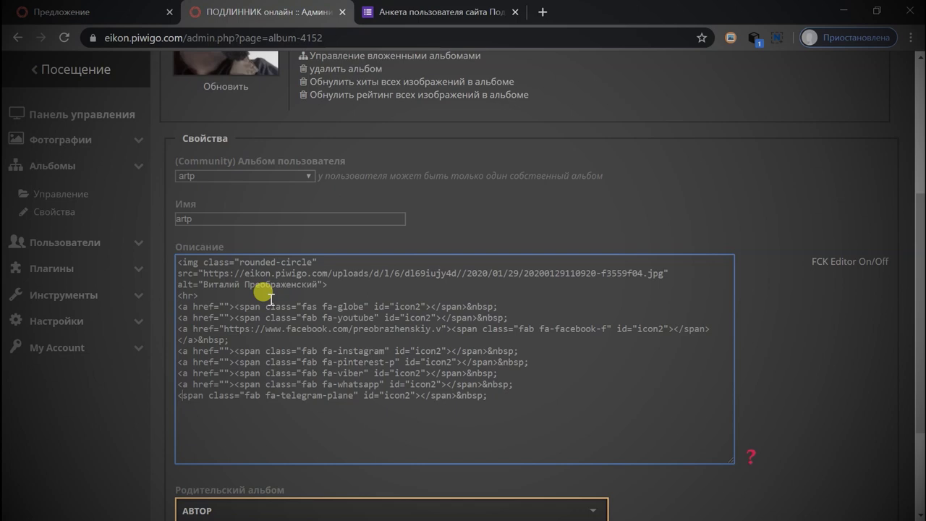
Paste the Instagram profile link from the response into the instagram icon's href.
{"action": "left_click", "coordinate": [385, 11]}
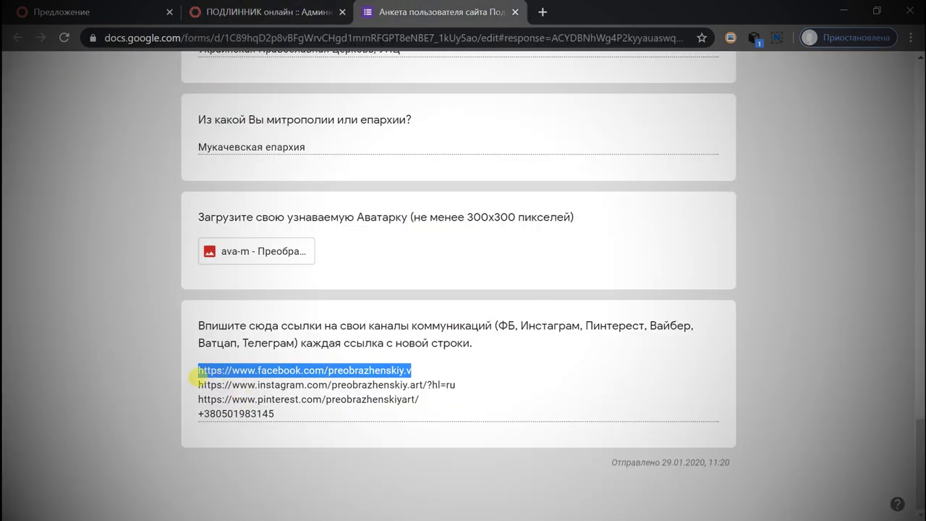
{"action": "triple_click", "coordinate": [205, 385]}
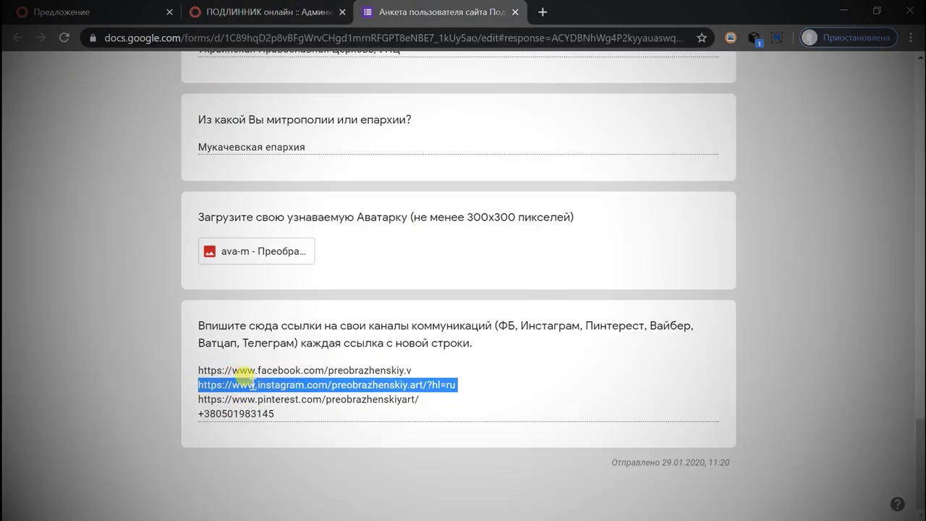
{"action": "right_click", "coordinate": [287, 403]}
{"action": "left_click", "coordinate": [287, 400]}
{"action": "key", "text": "ctrl+shift+Tab"}
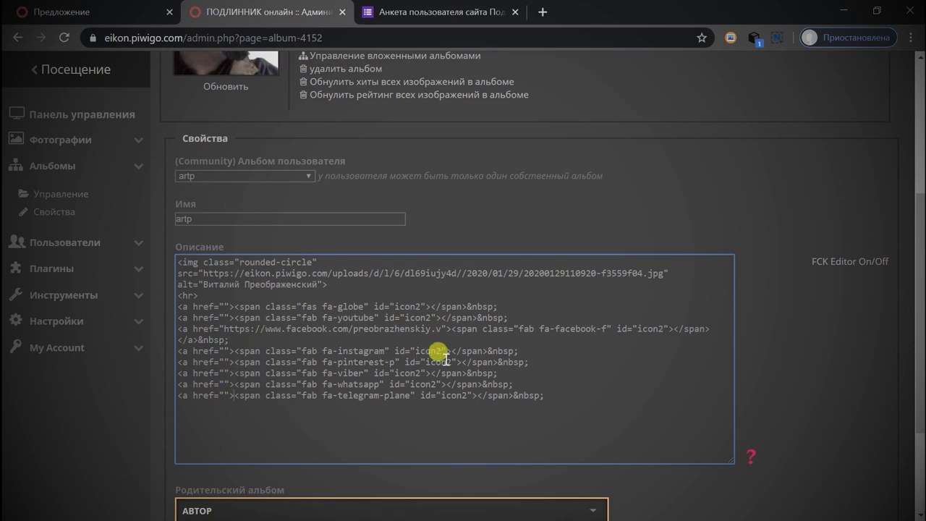
{"action": "left_click", "coordinate": [381, 370]}
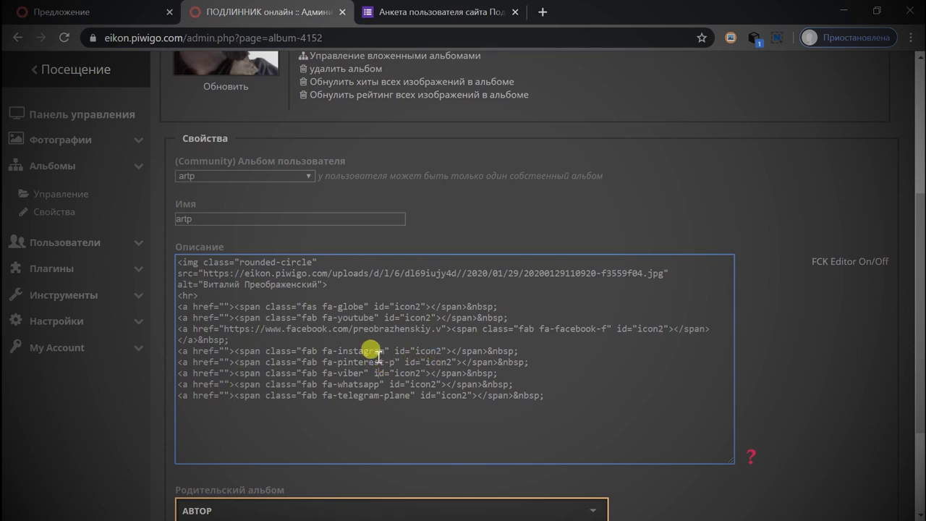
{"action": "left_click", "coordinate": [225, 353]}
{"action": "key", "text": "ctrl+v"}
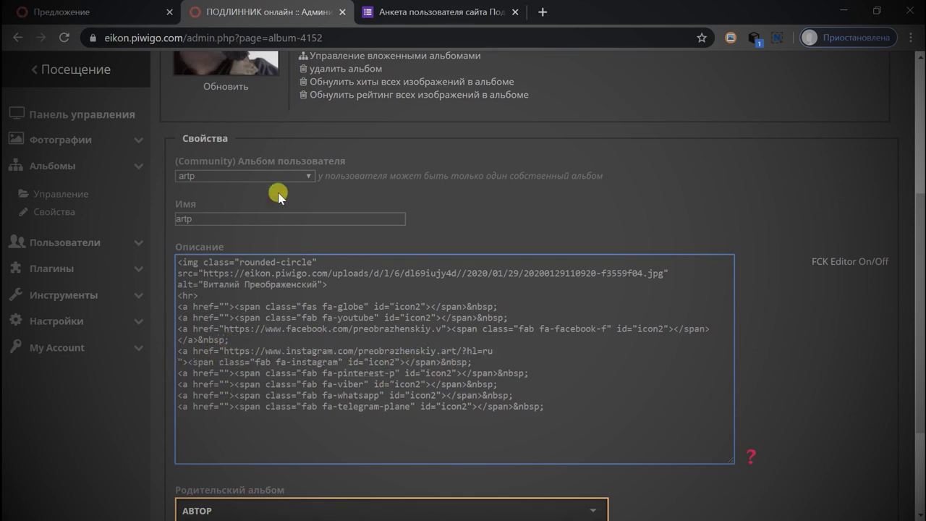
Copy the Pinterest profile link from the response for the pinterest icon's href.
{"action": "key", "text": "ctrl+Tab"}
{"action": "triple_click", "coordinate": [320, 399]}
{"action": "key", "text": "ctrl+c"}
{"action": "key", "text": "ctrl+shift+Tab"}
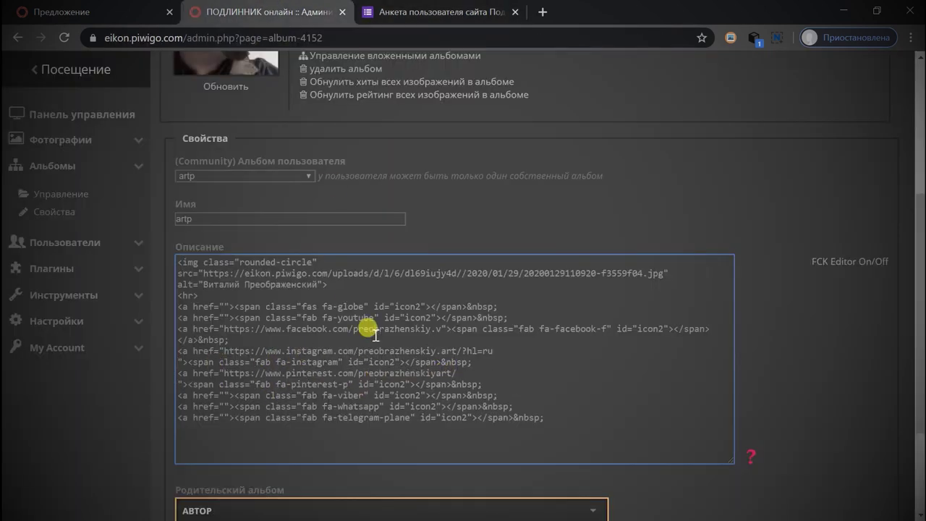
{"action": "left_click", "coordinate": [433, 9]}
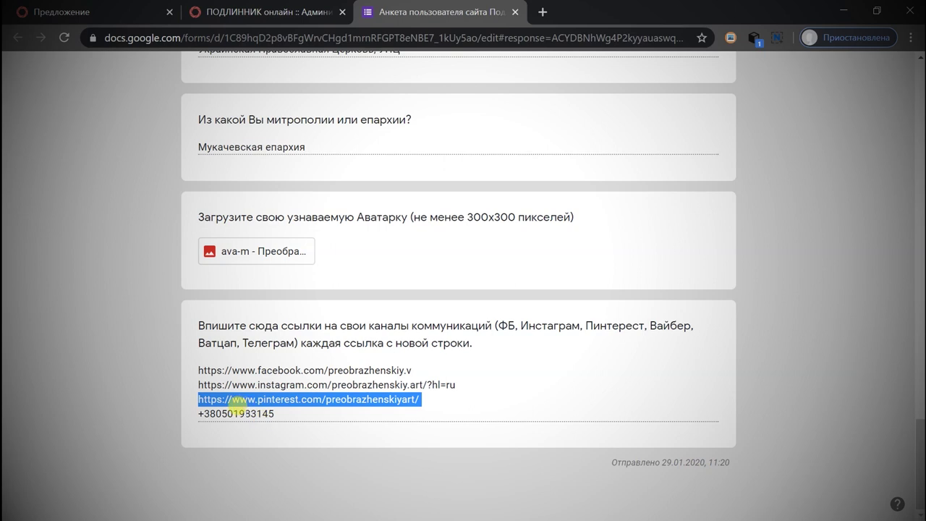
{"action": "left_click", "coordinate": [234, 7]}
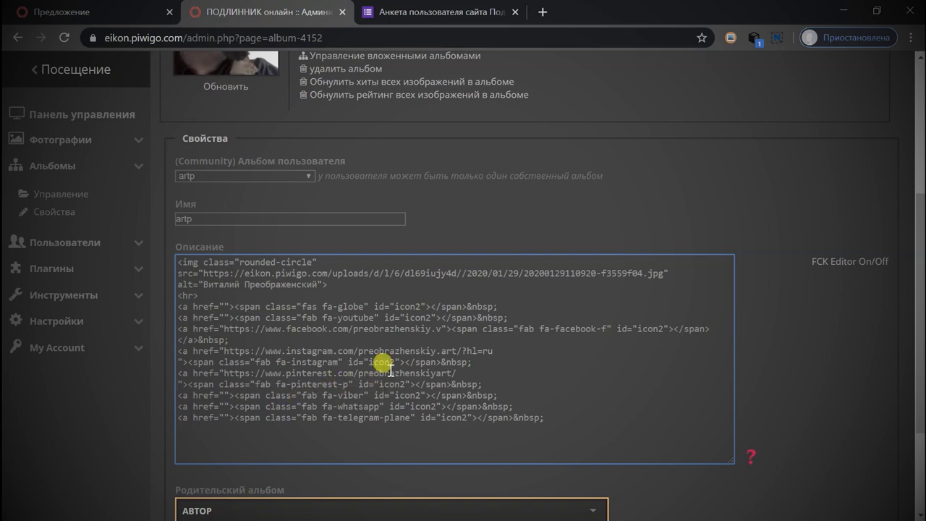
Replace the album name 'artp' with the author's full name and return to the response.
{"action": "double_click", "coordinate": [226, 216]}
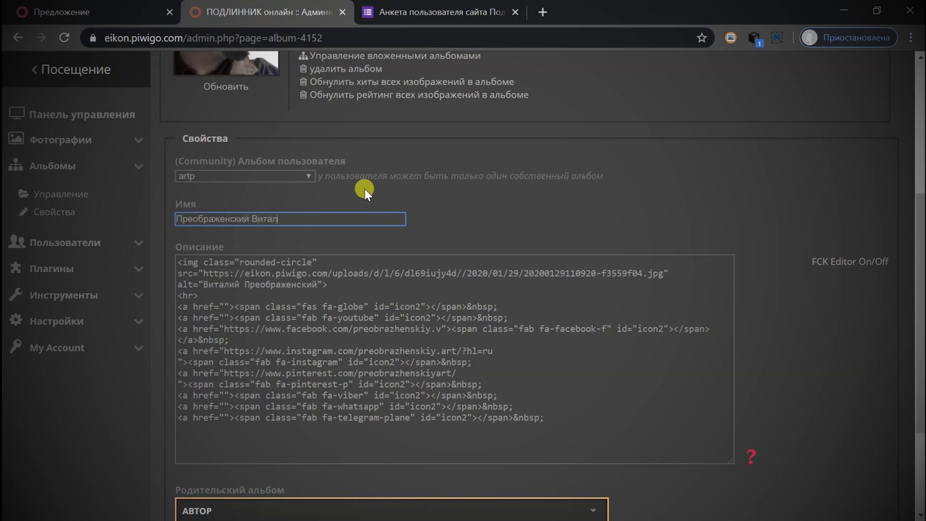
{"action": "left_click", "coordinate": [498, 221]}
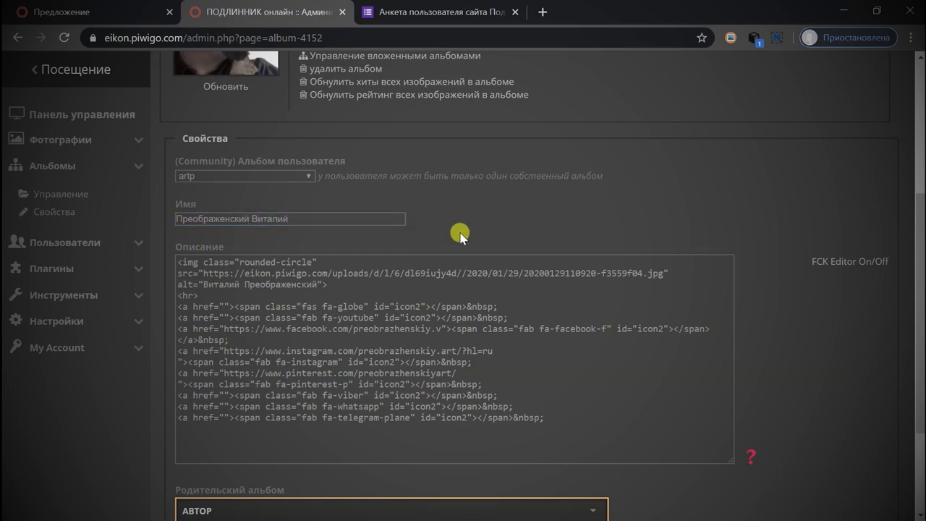
{"action": "left_click", "coordinate": [455, 6]}
{"action": "scroll", "coordinate": [372, 297], "scroll_direction": "up", "scroll_amount": 10}
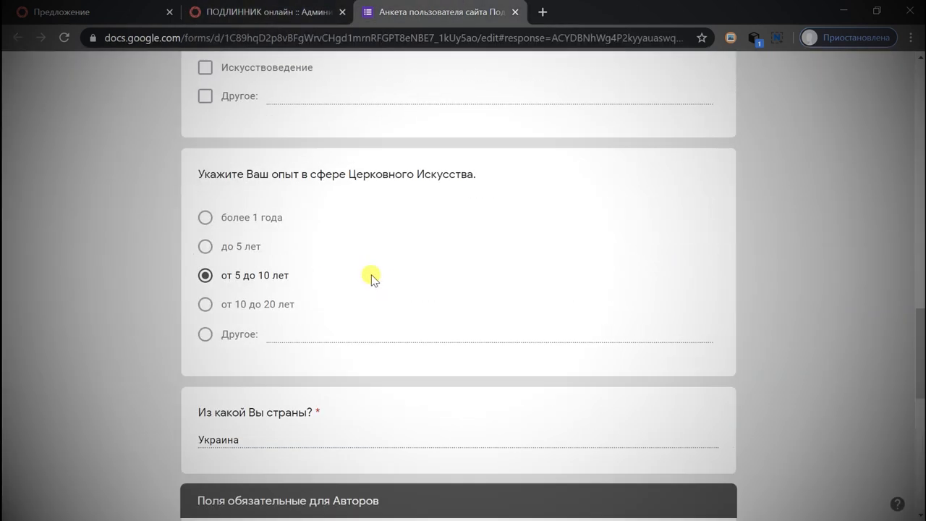
{"action": "scroll", "coordinate": [372, 279], "scroll_direction": "up", "scroll_amount": 15}
Return to the album settings tab and save the album's new name and description.
{"action": "scroll", "coordinate": [376, 277], "scroll_direction": "down", "scroll_amount": 5}
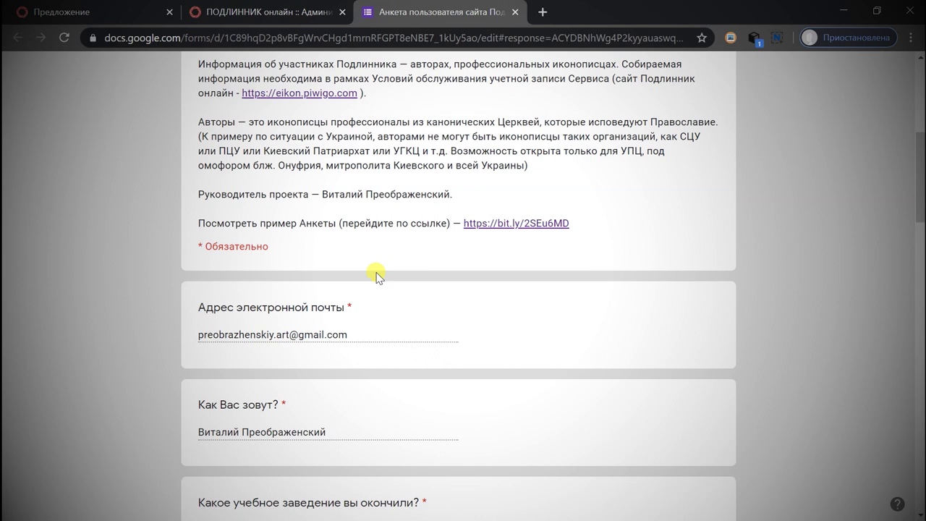
{"action": "scroll", "coordinate": [393, 340], "scroll_direction": "down", "scroll_amount": 2}
{"action": "left_click_drag", "start_coordinate": [337, 289], "coordinate": [213, 80]}
{"action": "left_click", "coordinate": [246, 11]}
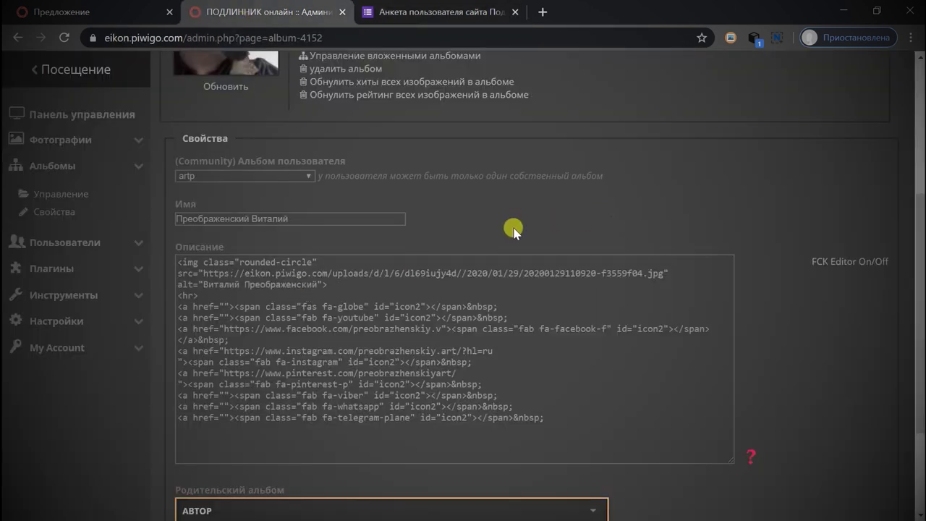
{"action": "scroll", "coordinate": [511, 232], "scroll_direction": "down", "scroll_amount": 2}
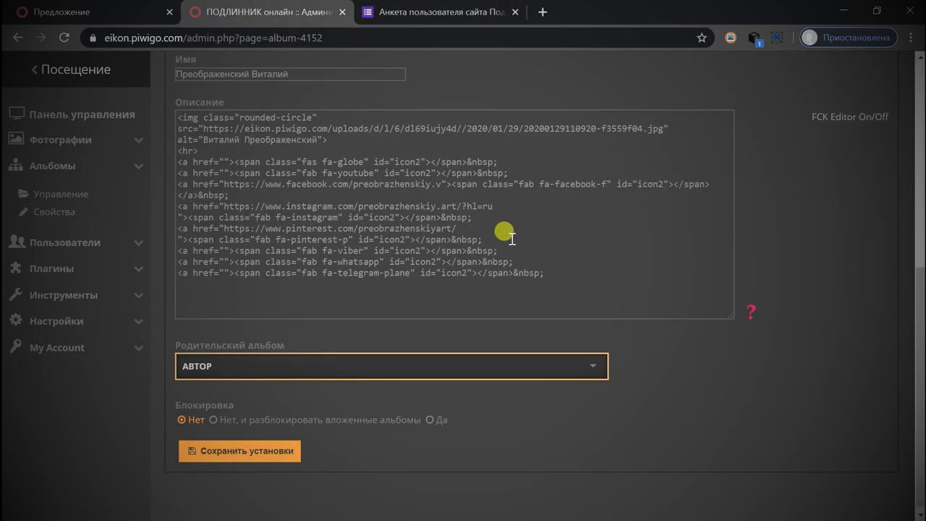
{"action": "left_click", "coordinate": [266, 452]}
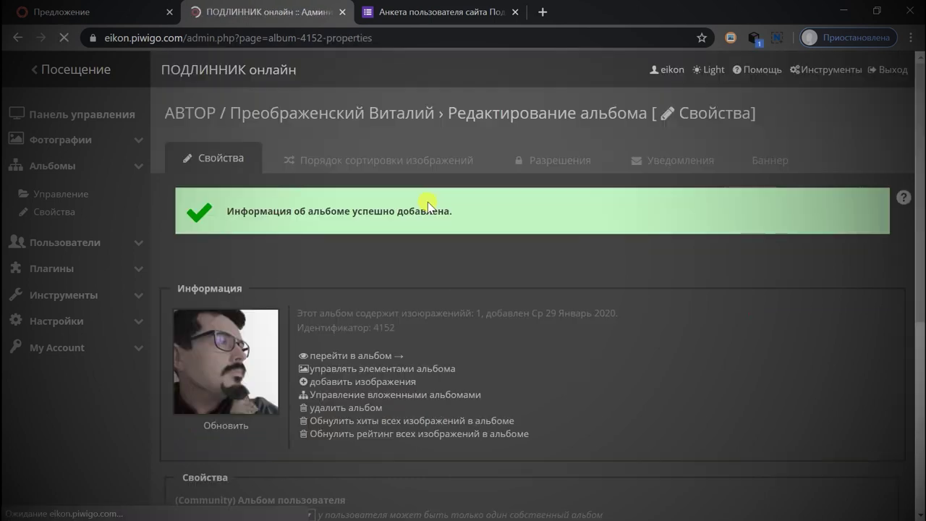
{"action": "scroll", "coordinate": [373, 263], "scroll_direction": "down", "scroll_amount": 2}
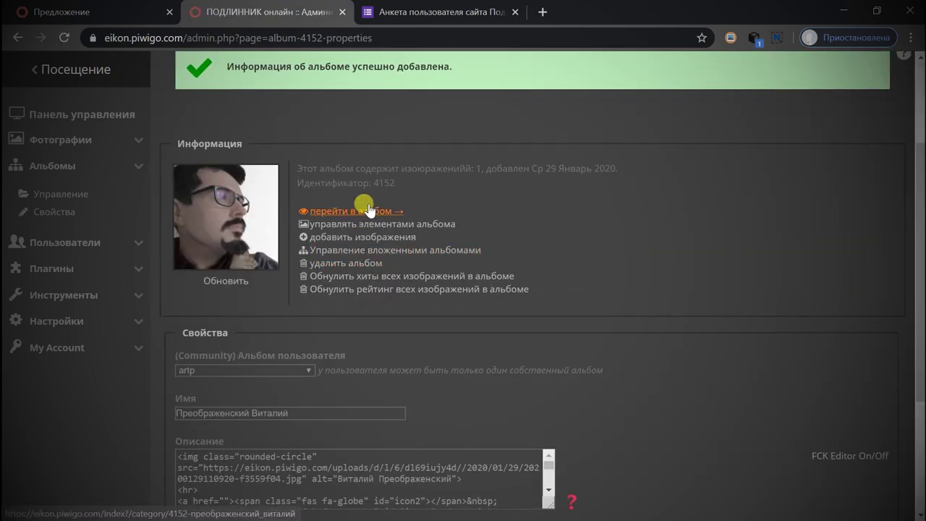
Open the album's public page and inspect its avatar and Facebook-to-Telegram social icons.
{"action": "left_click", "coordinate": [367, 212]}
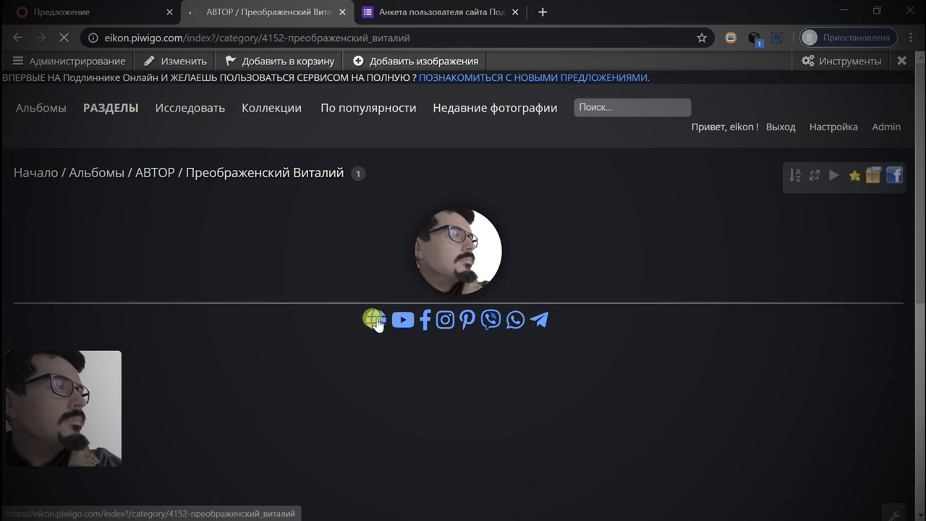
{"action": "left_click_drag", "start_coordinate": [554, 323], "coordinate": [423, 325]}
{"action": "left_click", "coordinate": [427, 337]}
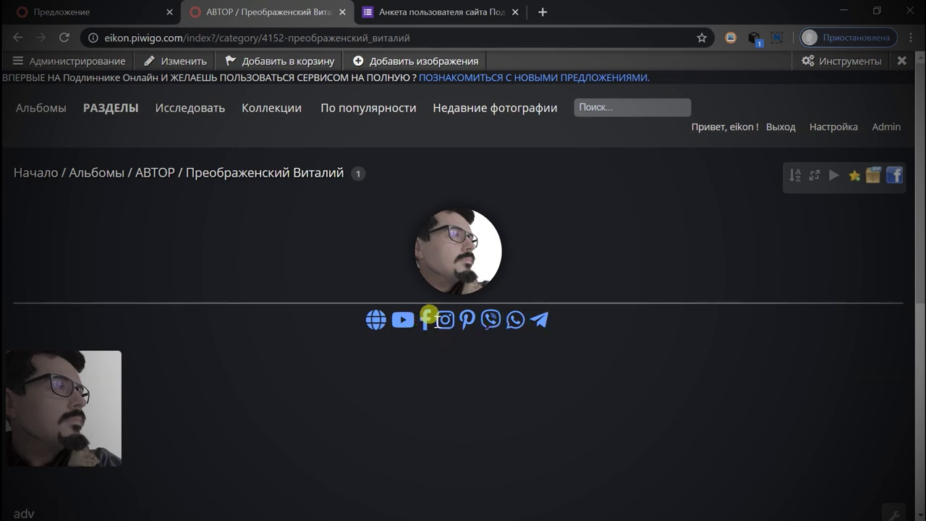
{"action": "left_click_drag", "start_coordinate": [490, 324], "coordinate": [519, 326]}
{"action": "left_click", "coordinate": [560, 275]}
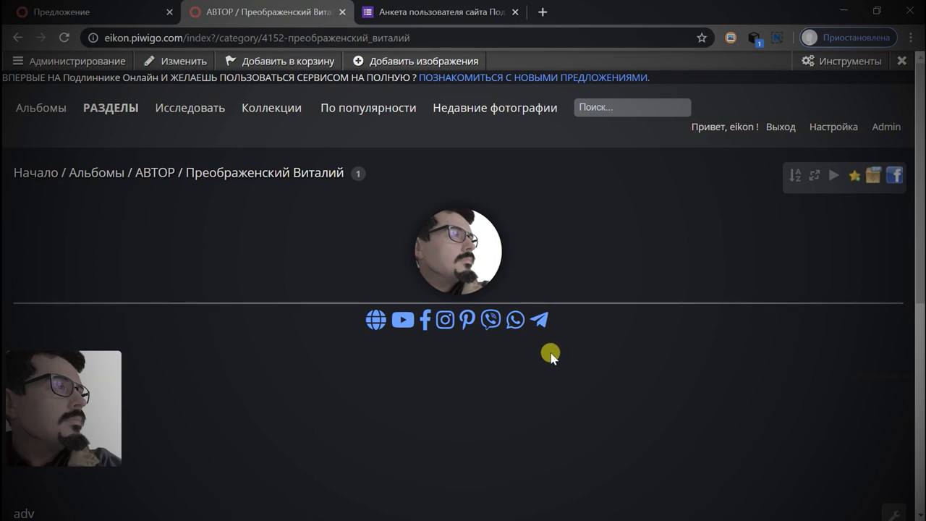
{"action": "scroll", "coordinate": [297, 331], "scroll_direction": "down", "scroll_amount": 3}
{"action": "scroll", "coordinate": [297, 331], "scroll_direction": "up", "scroll_amount": 3}
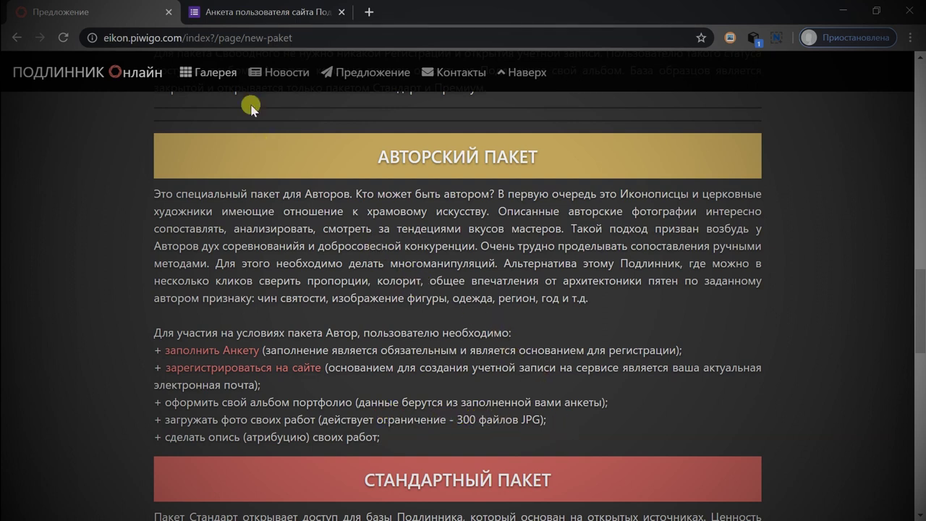
Open the gallery in a new tab and log in with the author's username and password.
{"action": "right_click", "coordinate": [221, 78]}
{"action": "left_click", "coordinate": [239, 81]}
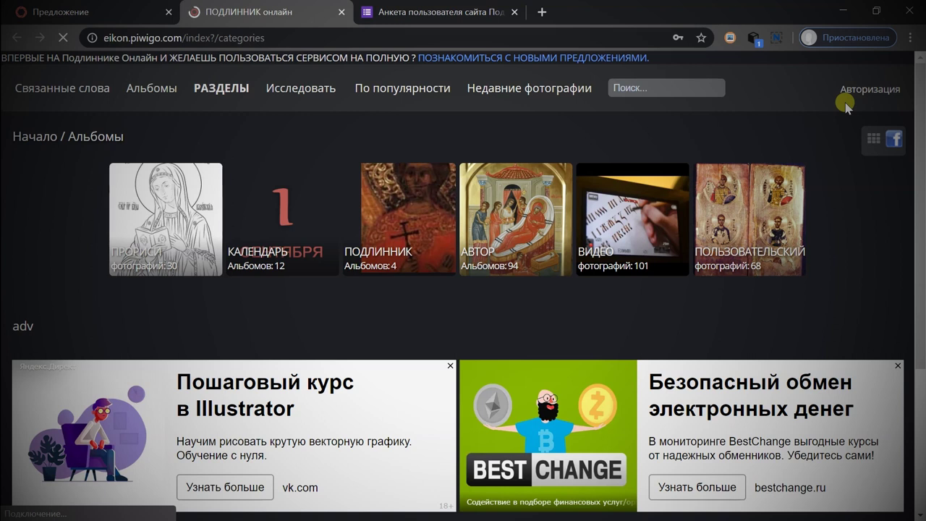
{"action": "left_click", "coordinate": [872, 89]}
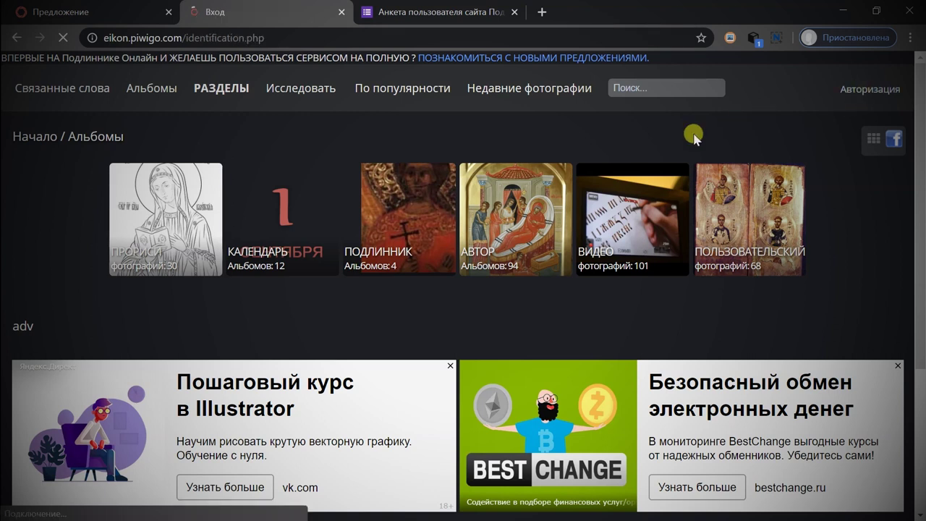
{"action": "left_click", "coordinate": [543, 208]}
{"action": "key", "text": "BackSpace"}
{"action": "key", "text": "BackSpace"}
{"action": "key", "text": "BackSpace"}
{"action": "key", "text": "BackSpace"}
{"action": "key", "text": "BackSpace"}
{"action": "type", "text": "artp"}
{"action": "key", "text": "Tab"}
{"action": "type", "text": "********"}
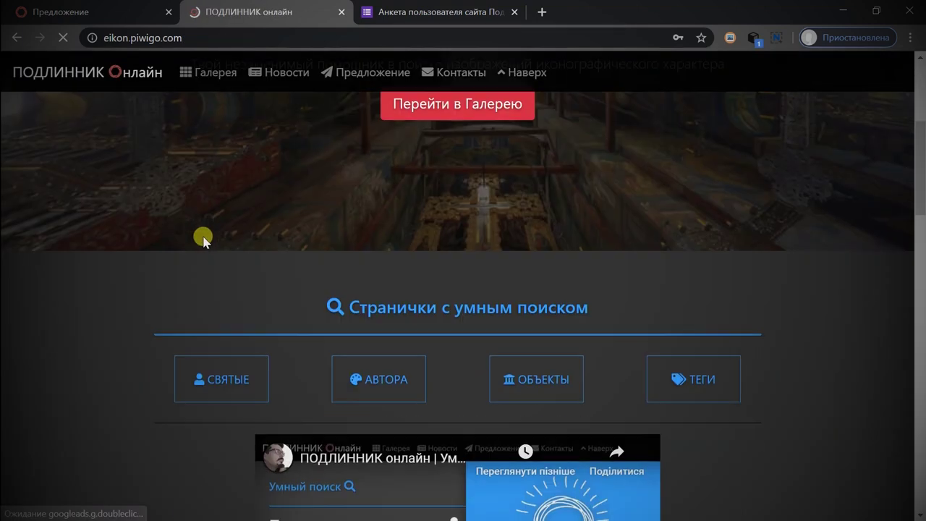
Open the Галерея album list and check the greeting for the signed-in author account.
{"action": "scroll", "coordinate": [204, 243], "scroll_direction": "down", "scroll_amount": 5}
{"action": "scroll", "coordinate": [204, 243], "scroll_direction": "up", "scroll_amount": 5}
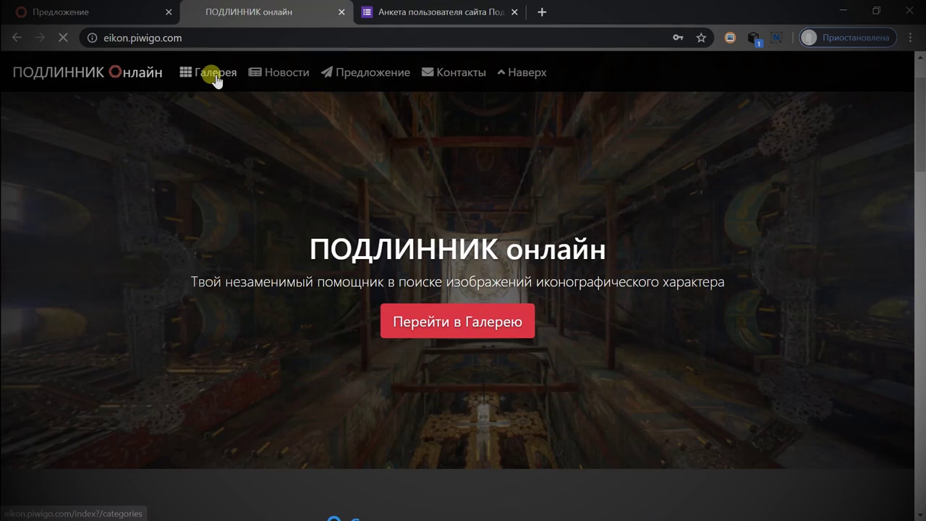
{"action": "left_click", "coordinate": [212, 73]}
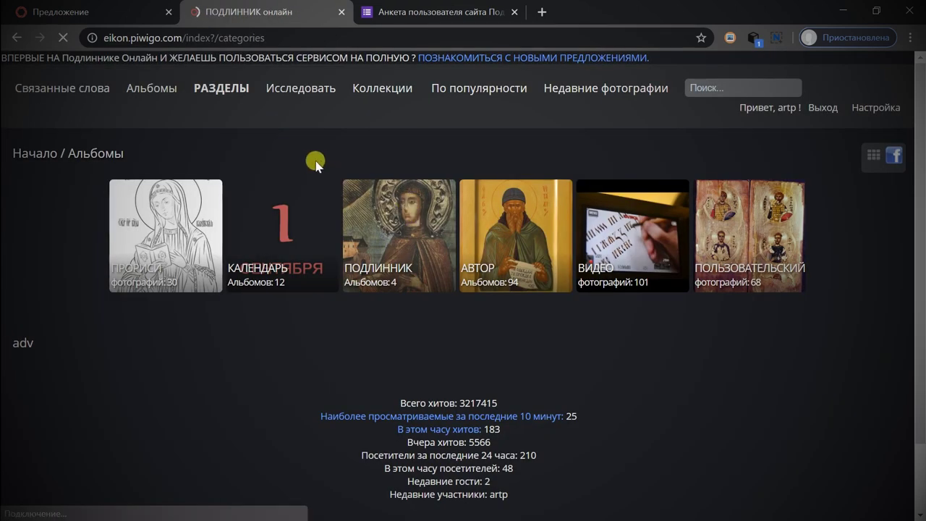
{"action": "left_click_drag", "start_coordinate": [738, 110], "coordinate": [901, 107]}
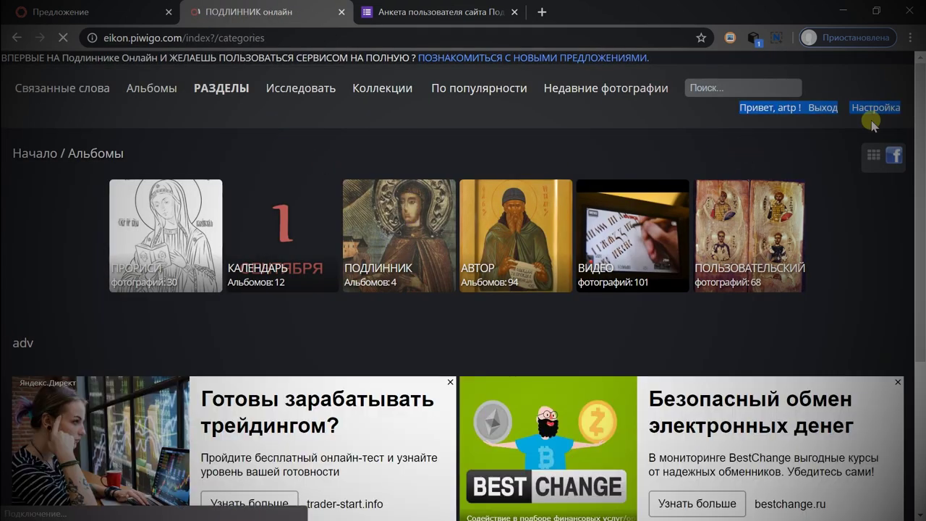
From the Исследовать menu, open Загрузить изображения with the author's album as destination.
{"action": "left_click", "coordinate": [838, 124]}
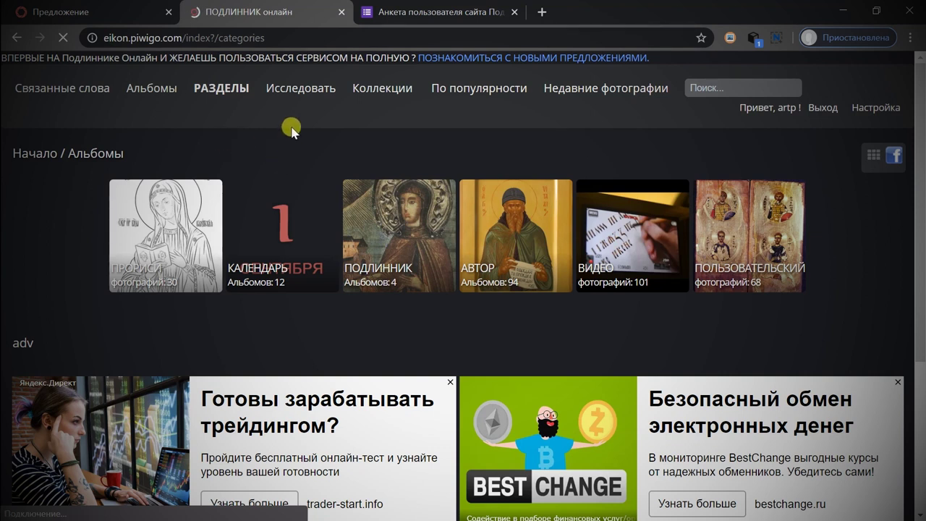
{"action": "left_click", "coordinate": [300, 89]}
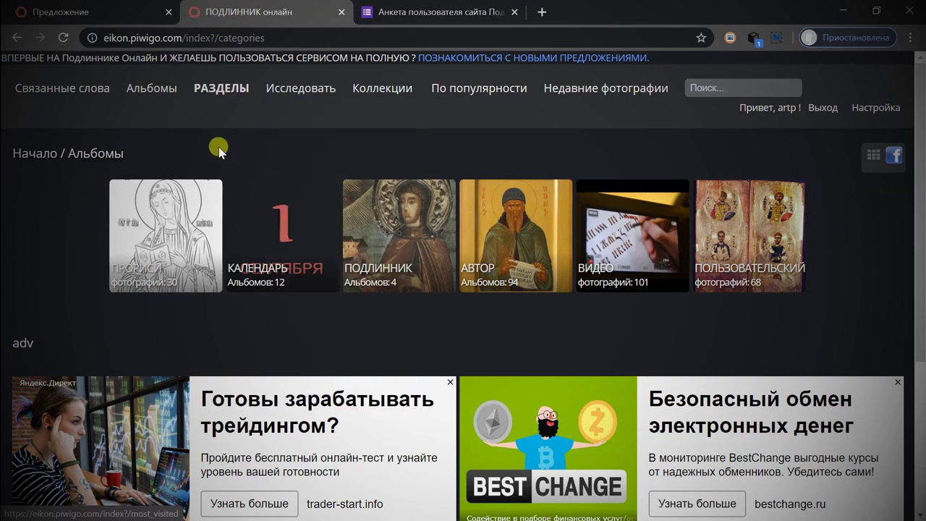
{"action": "left_click", "coordinate": [276, 87]}
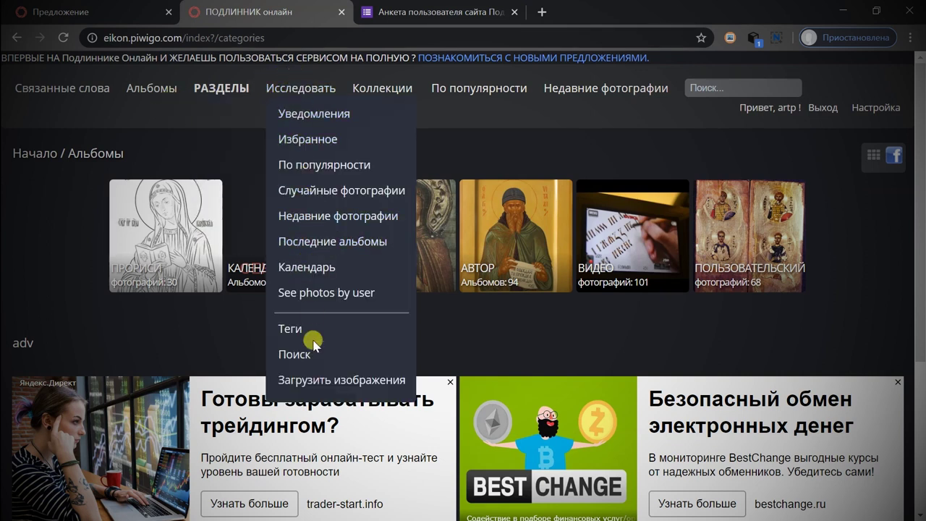
{"action": "left_click", "coordinate": [314, 381]}
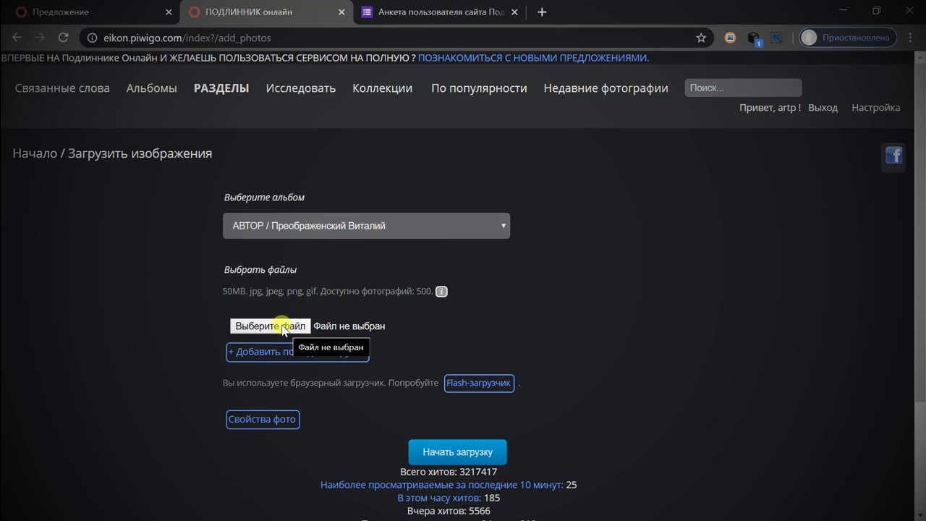
{"action": "left_click", "coordinate": [282, 327]}
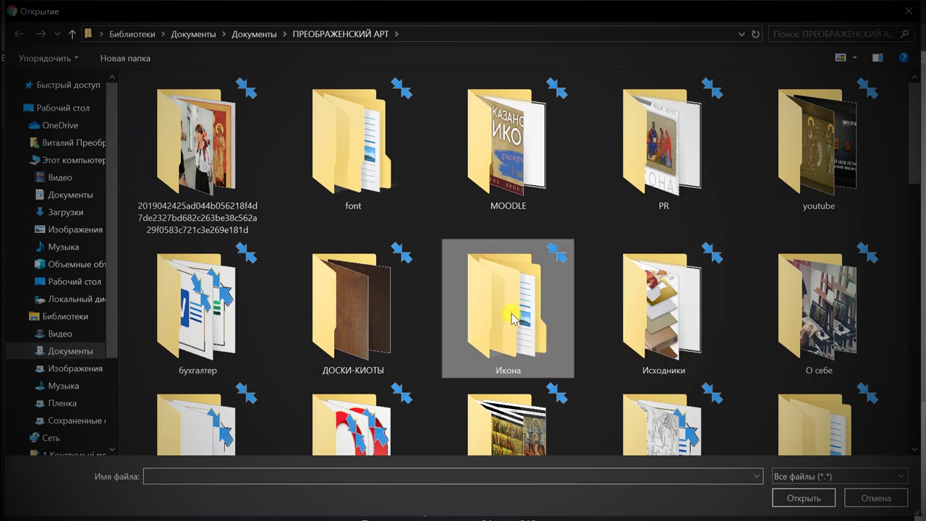
Pick aleksiu.jpg from the icon images folder as the first upload file.
{"action": "double_click", "coordinate": [511, 318]}
{"action": "left_click", "coordinate": [377, 268]}
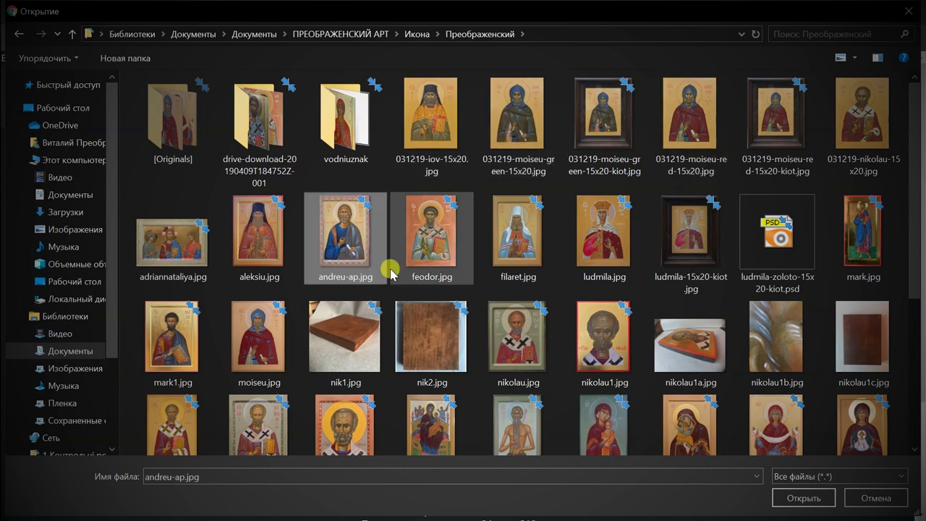
{"action": "left_click", "coordinate": [261, 261]}
{"action": "left_click", "coordinate": [382, 267]}
{"action": "key", "text": "Left"}
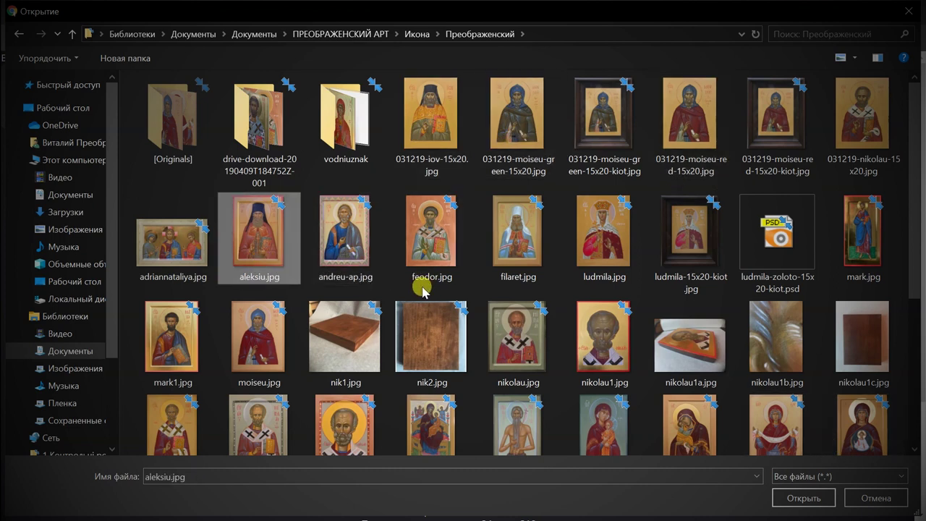
{"action": "key", "text": "Return"}
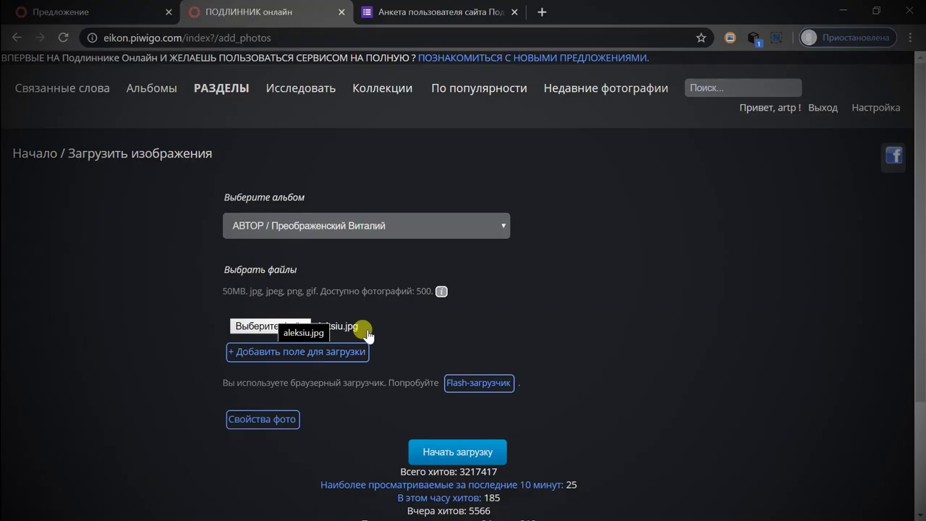
Add a second upload field and choose andreu-ap.jpg for it.
{"action": "left_click", "coordinate": [324, 351]}
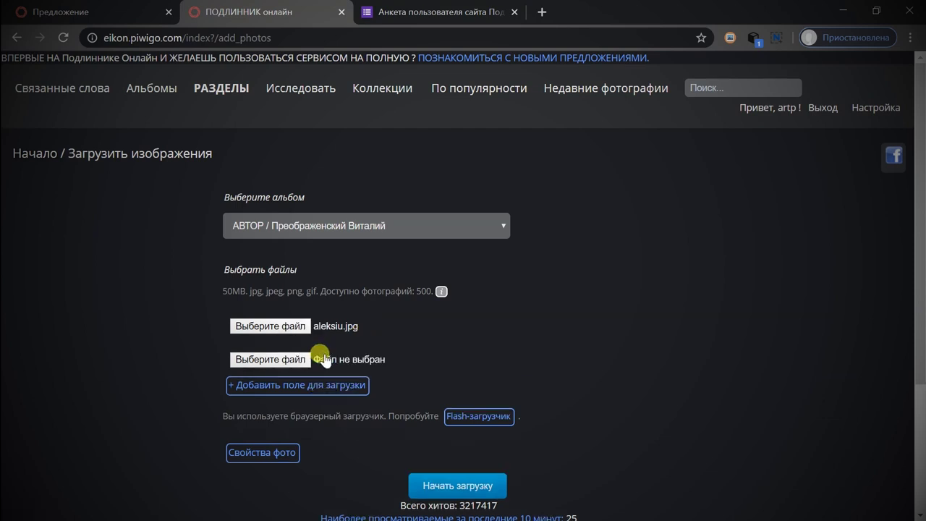
{"action": "left_click", "coordinate": [273, 360]}
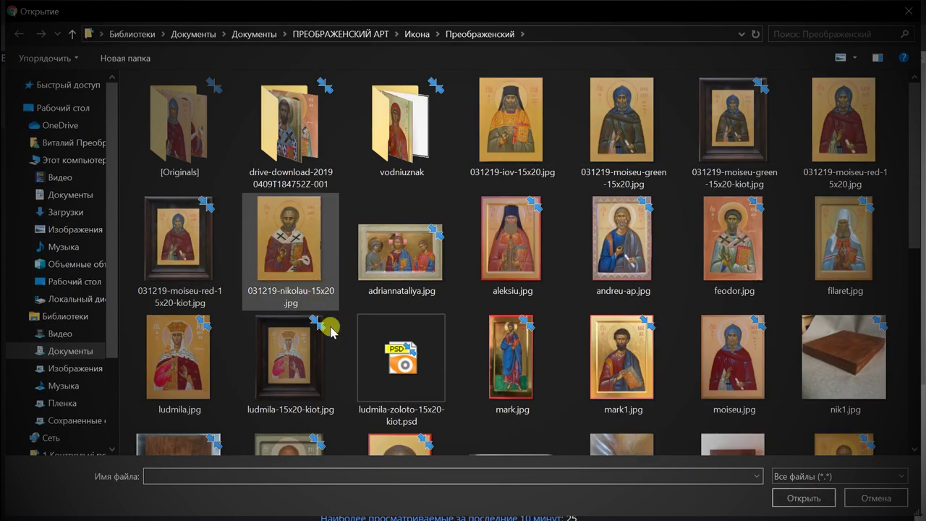
{"action": "left_click", "coordinate": [640, 262]}
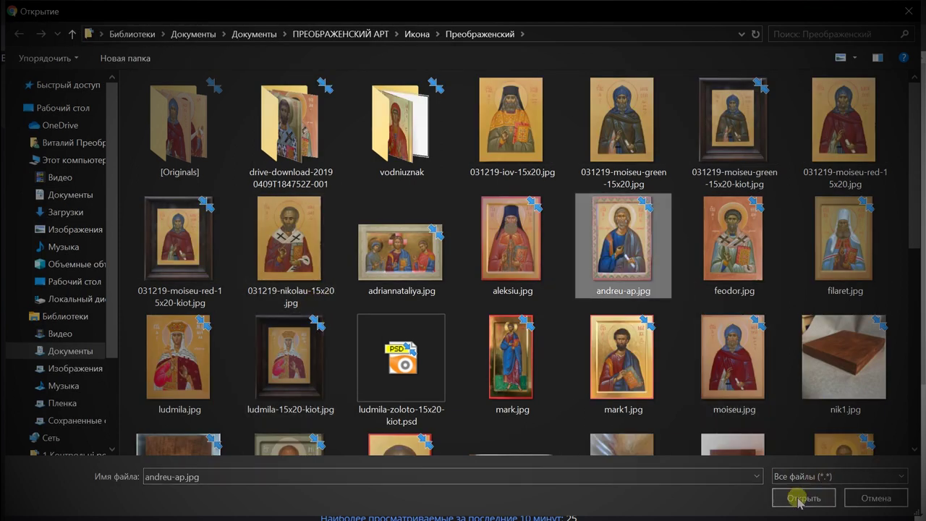
{"action": "left_click", "coordinate": [800, 498]}
{"action": "left_click", "coordinate": [271, 382]}
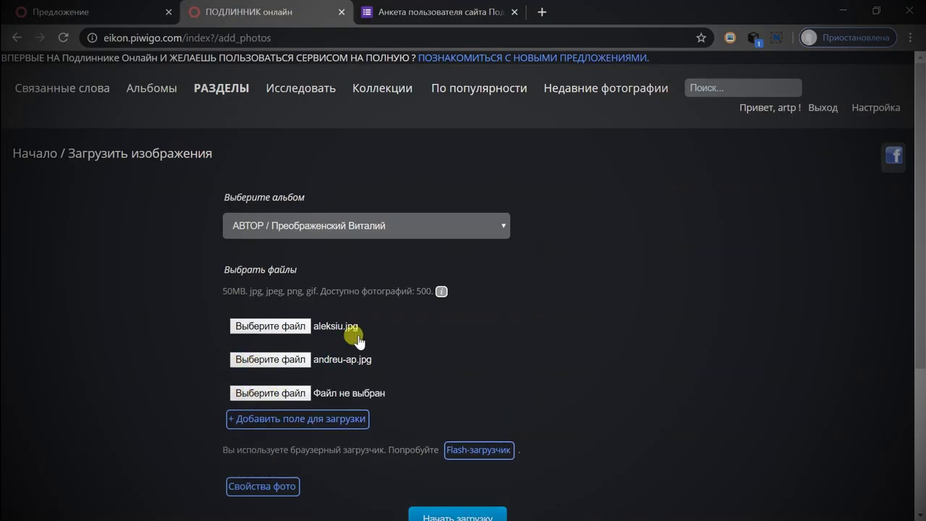
Choose feodor.jpg for the third upload slot.
{"action": "scroll", "coordinate": [385, 304], "scroll_direction": "down", "scroll_amount": 2}
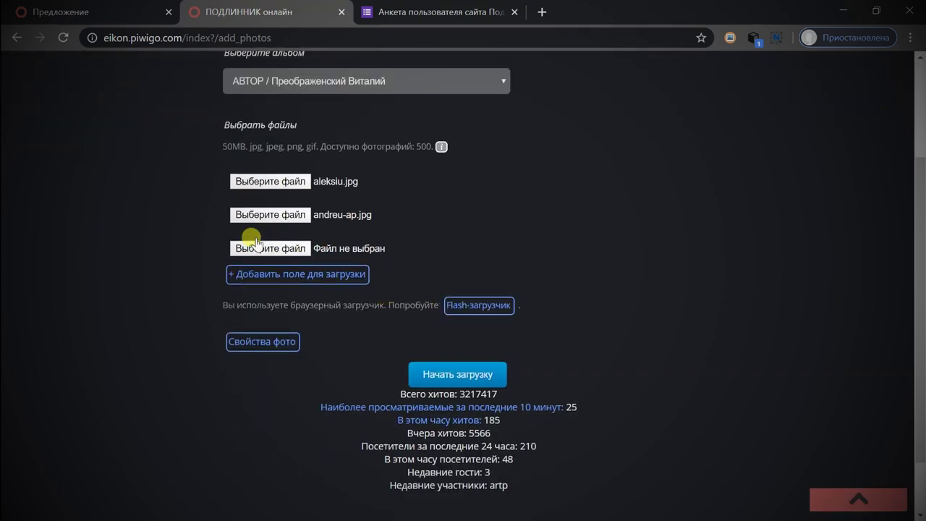
{"action": "left_click", "coordinate": [266, 250]}
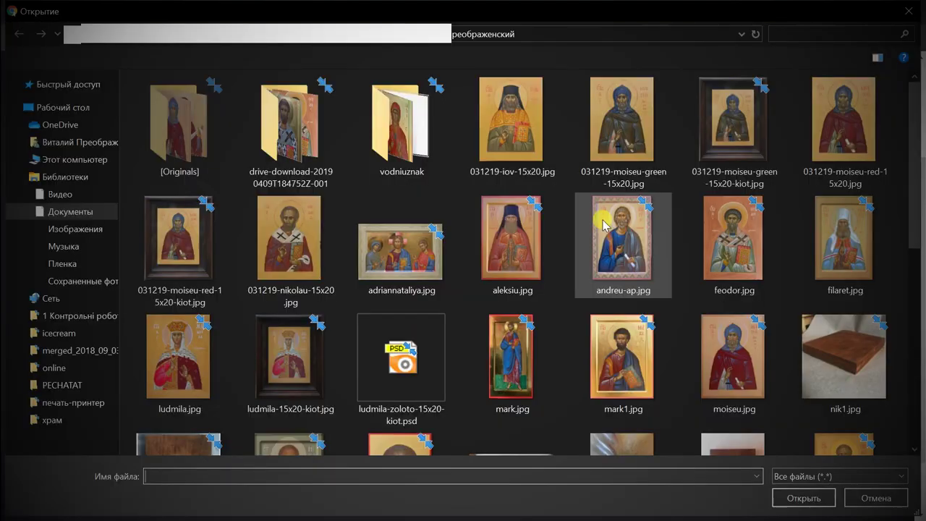
{"action": "left_click", "coordinate": [737, 262]}
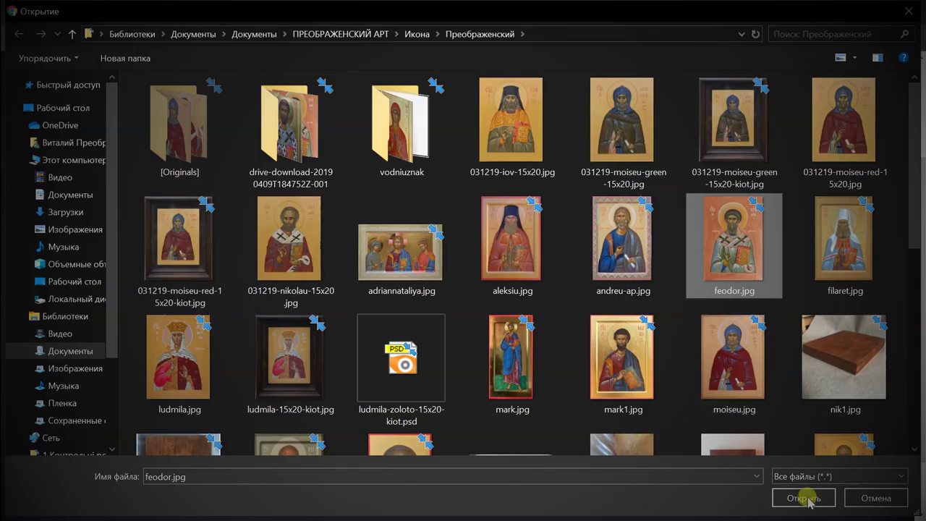
{"action": "left_click", "coordinate": [801, 498]}
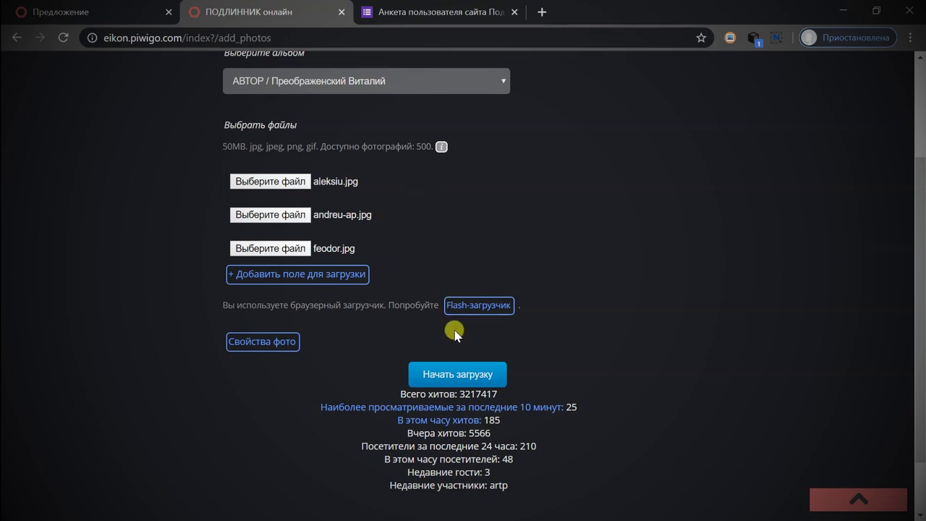
Upload the three icon images and open the author's album from the confirmation banner.
{"action": "left_click", "coordinate": [481, 363]}
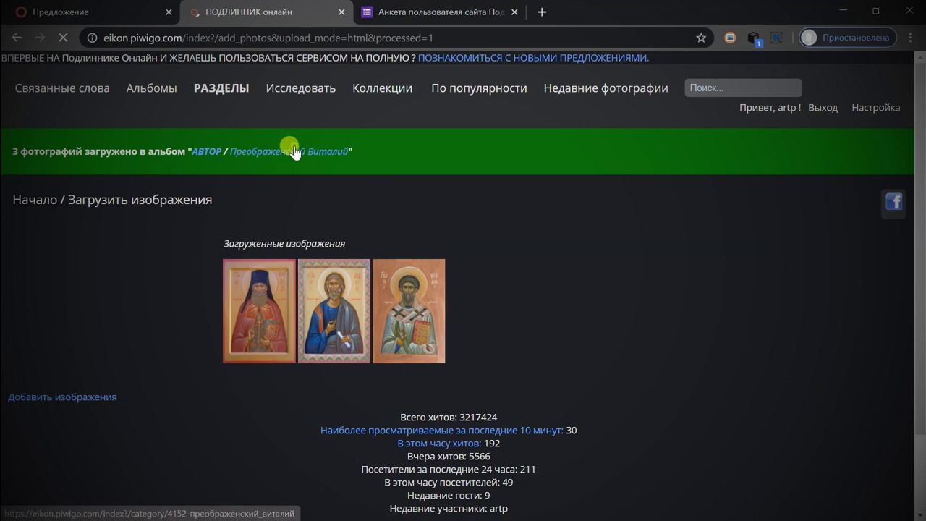
{"action": "left_click", "coordinate": [296, 152]}
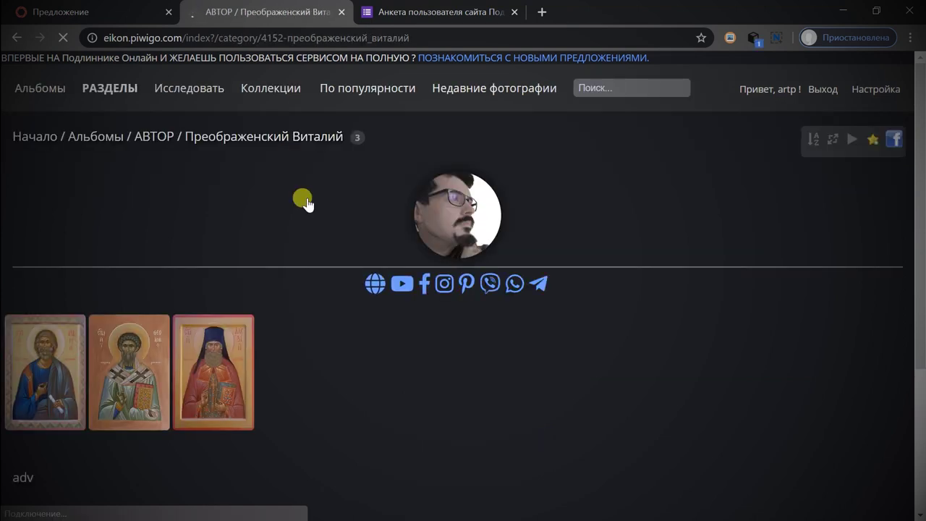
{"action": "scroll", "coordinate": [239, 289], "scroll_direction": "down", "scroll_amount": 3}
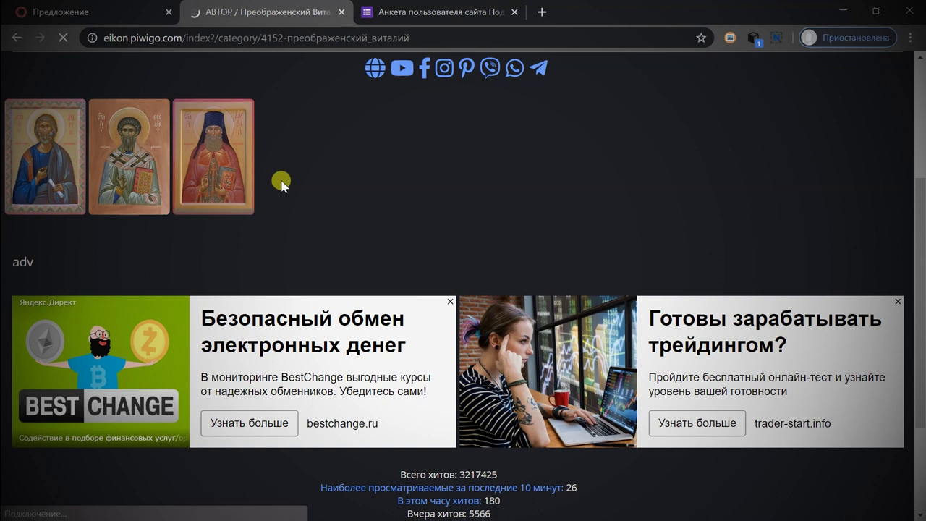
{"action": "scroll", "coordinate": [368, 387], "scroll_direction": "up", "scroll_amount": 3}
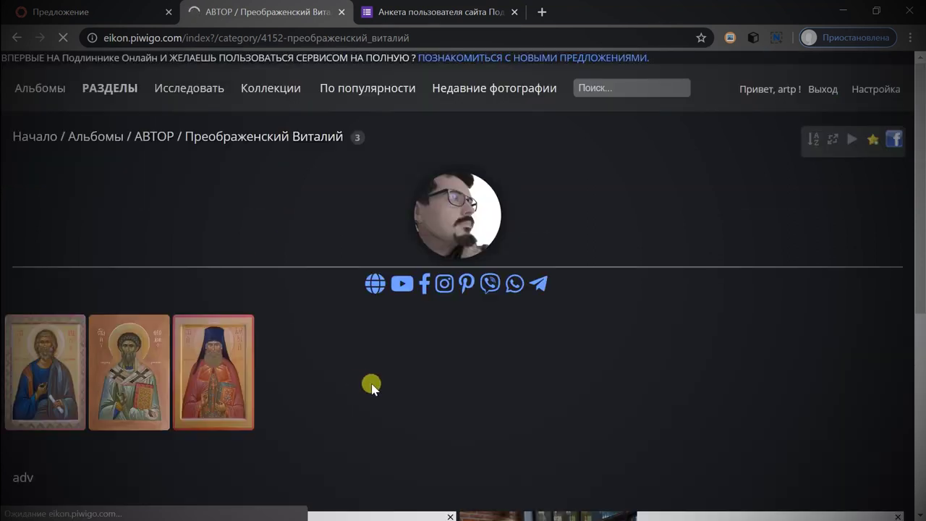
{"action": "left_click", "coordinate": [67, 38]}
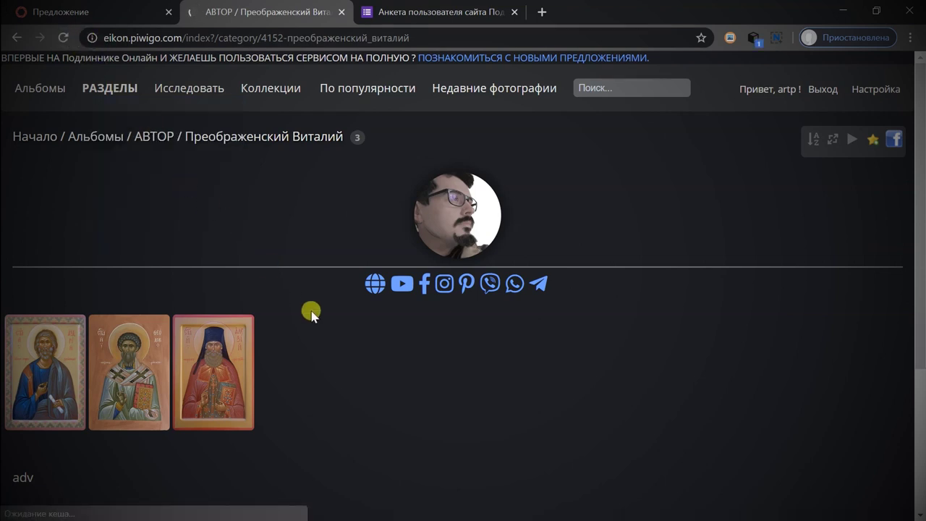
{"action": "scroll", "coordinate": [402, 364], "scroll_direction": "down", "scroll_amount": 3}
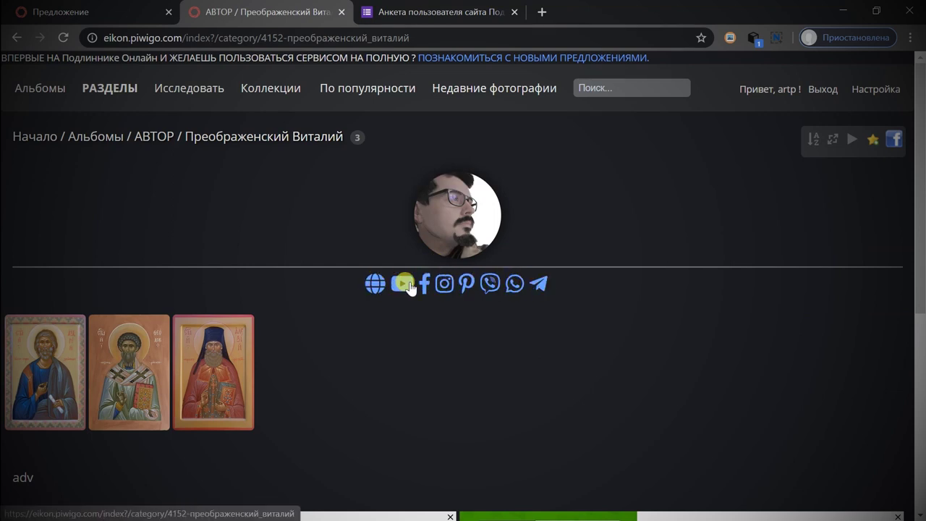
{"action": "scroll", "coordinate": [81, 310], "scroll_direction": "down", "scroll_amount": 1}
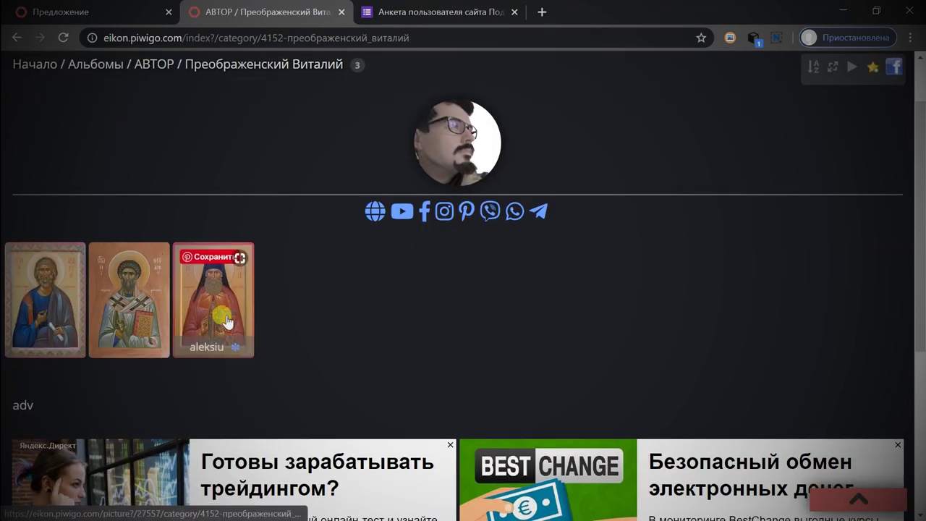
{"action": "left_click", "coordinate": [45, 318]}
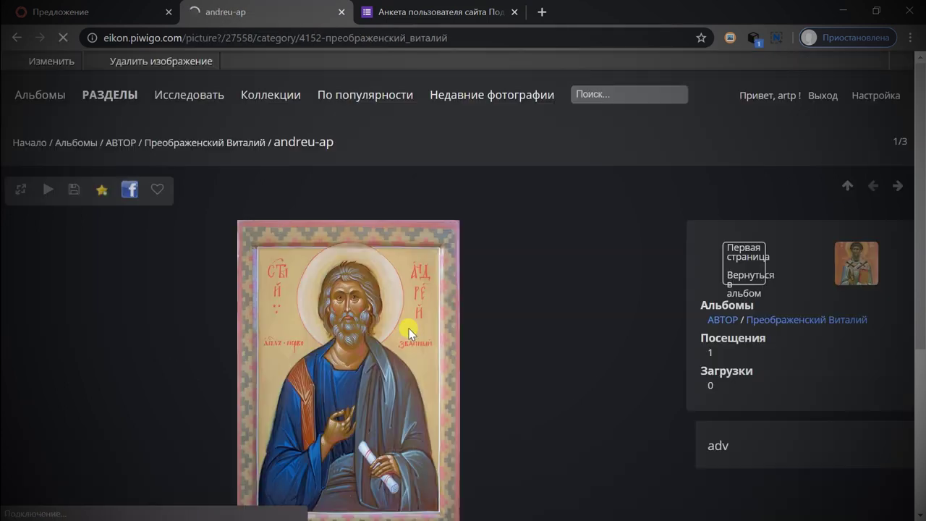
View the andreu-ap icon at Исходный (original) size, then scroll back to the top.
{"action": "scroll", "coordinate": [615, 289], "scroll_direction": "down", "scroll_amount": 1}
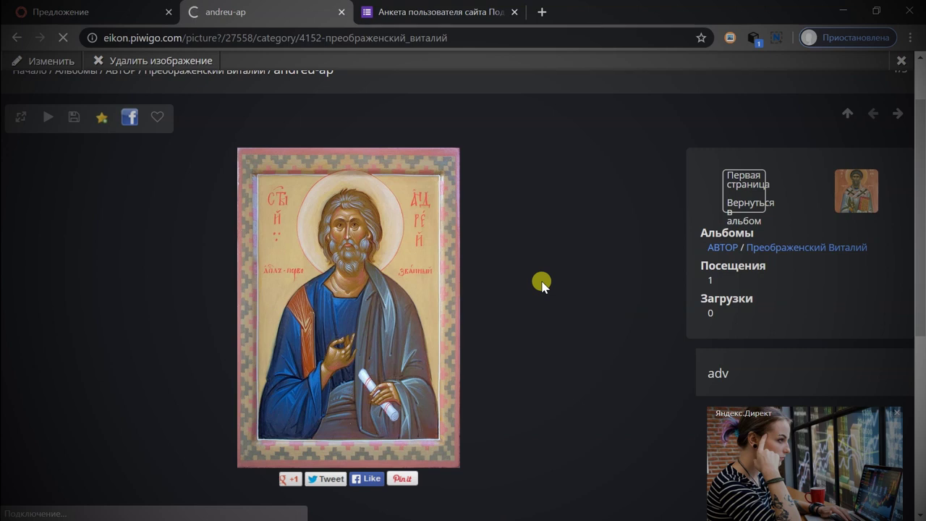
{"action": "left_click", "coordinate": [19, 117]}
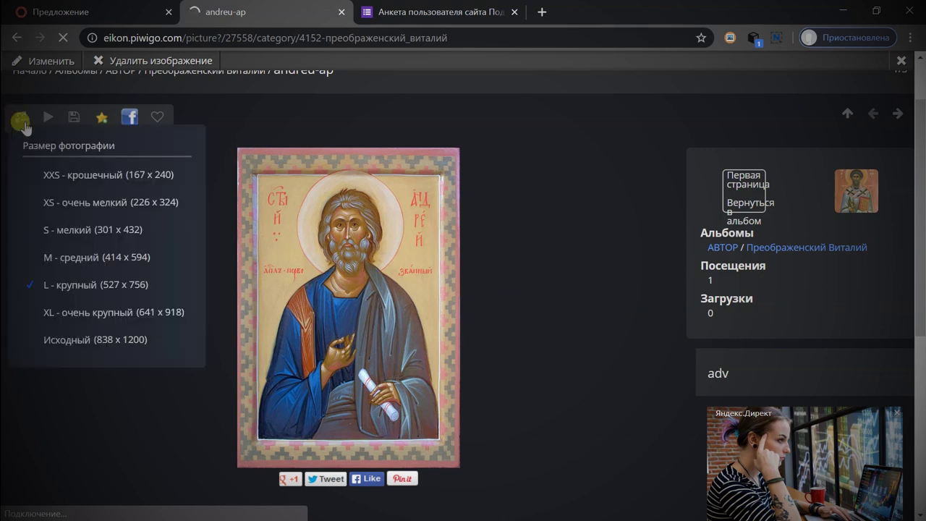
{"action": "left_click", "coordinate": [98, 340]}
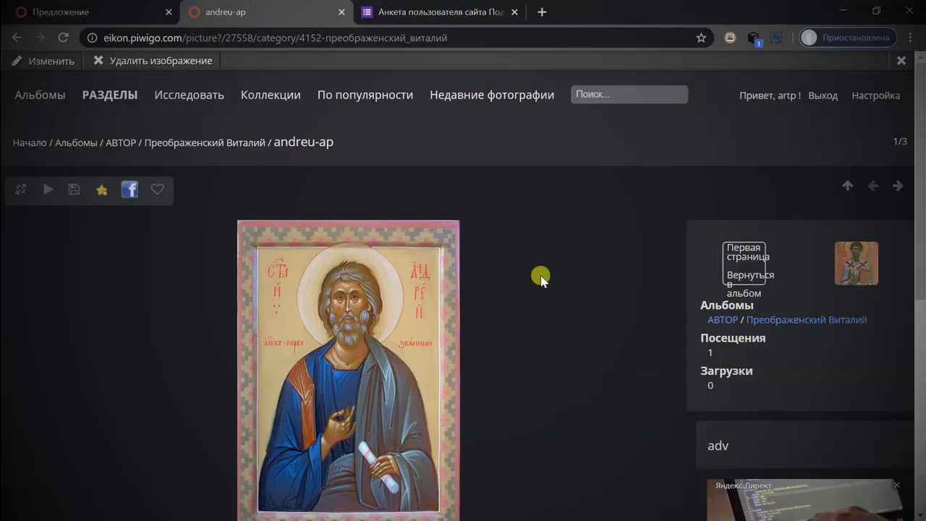
{"action": "scroll", "coordinate": [541, 280], "scroll_direction": "down", "scroll_amount": 1}
{"action": "scroll", "coordinate": [920, 233], "scroll_direction": "up", "scroll_amount": 1}
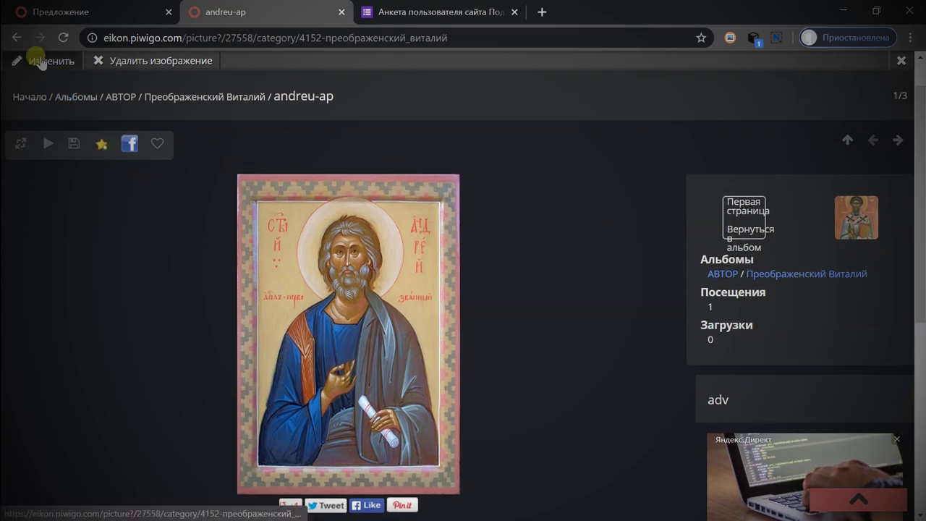
{"action": "scroll", "coordinate": [148, 223], "scroll_direction": "up", "scroll_amount": 1}
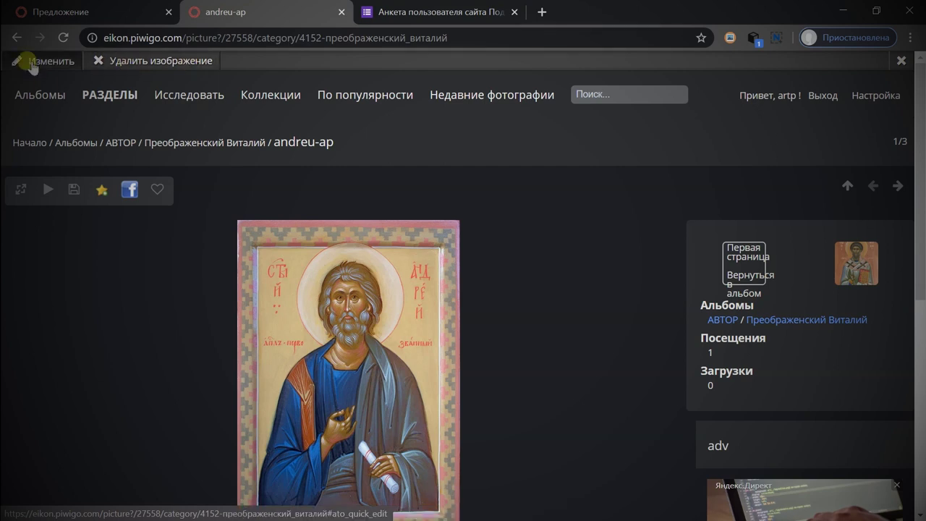
In quick edit, rename the icon 'ап Андрей Первозванный' and enter the author's full name.
{"action": "left_click", "coordinate": [32, 65]}
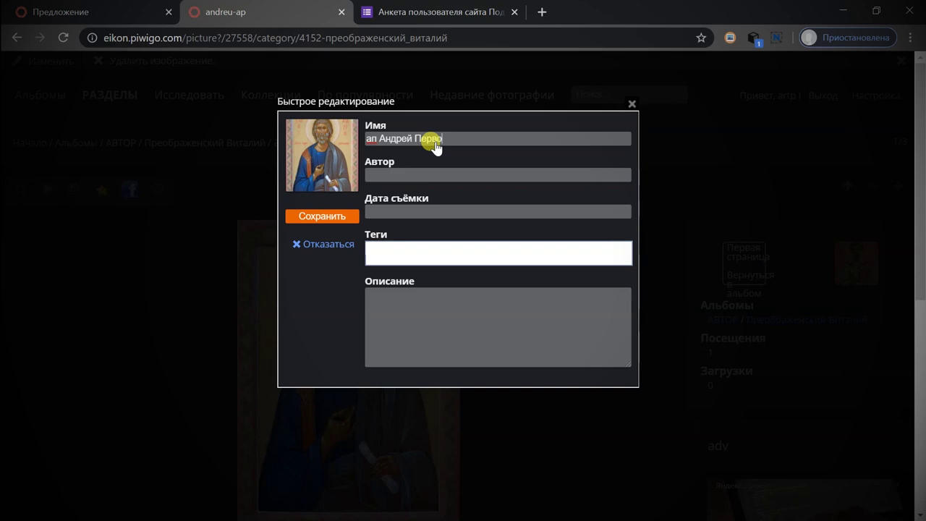
{"action": "key", "text": "BackSpace"}
{"action": "type", "text": "званный"}
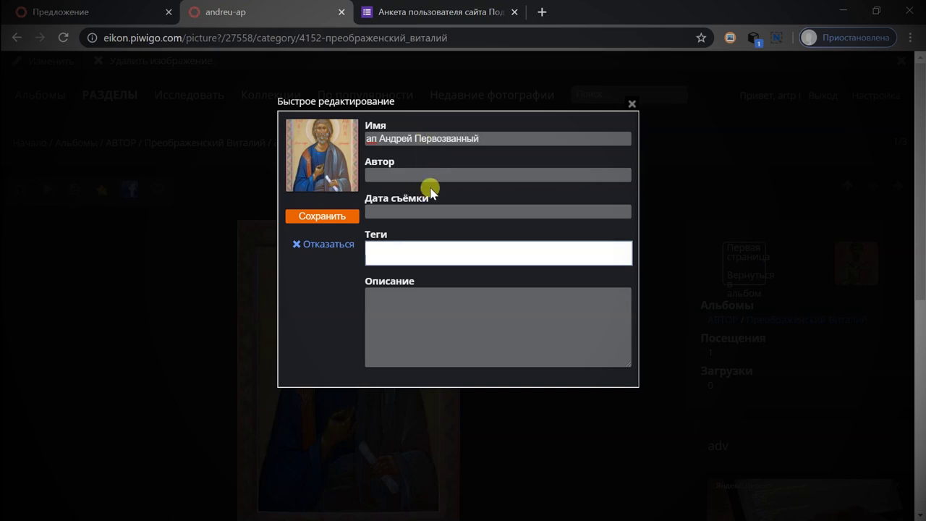
{"action": "left_click", "coordinate": [443, 176]}
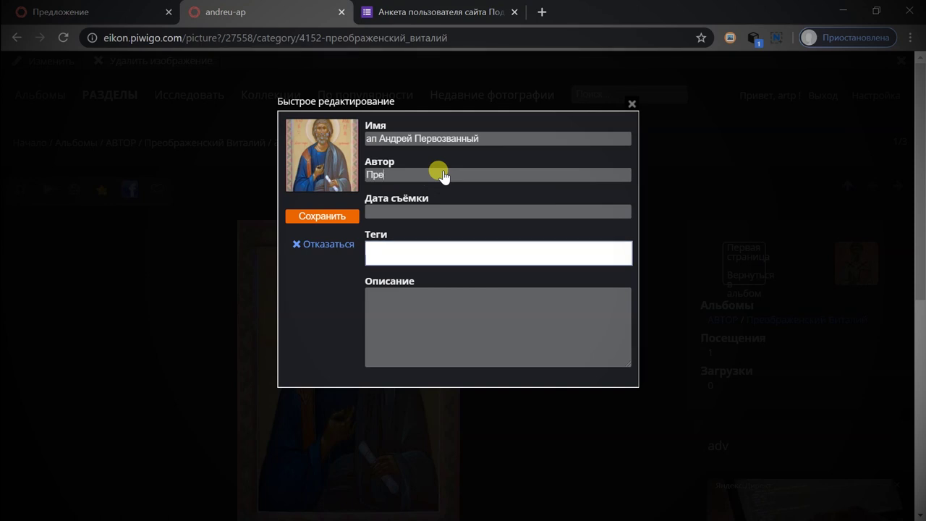
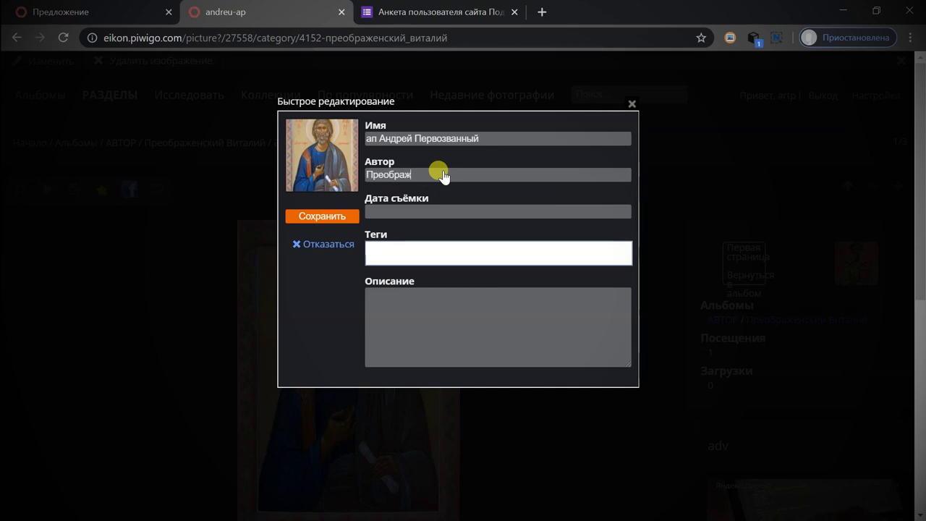
{"action": "left_click", "coordinate": [398, 247]}
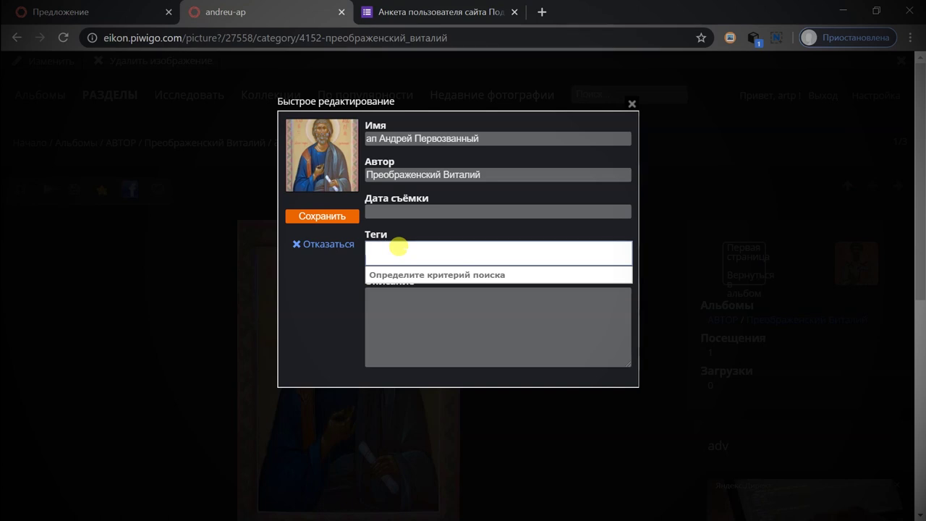
Tag the icon ИКОНА and ПОЯСНАЯ using the Теги suggestions.
{"action": "type", "text": "Ико"}
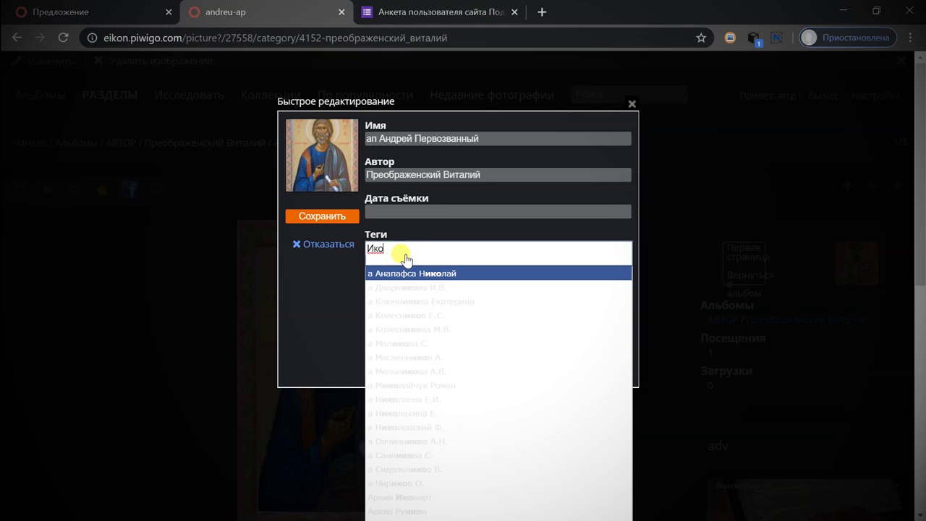
{"action": "type", "text": "на"}
{"action": "key", "text": "Down"}
{"action": "key", "text": "Down"}
{"action": "key", "text": "Down"}
{"action": "key", "text": "Down"}
{"action": "key", "text": "Down"}
{"action": "key", "text": "Down"}
{"action": "key", "text": "Down"}
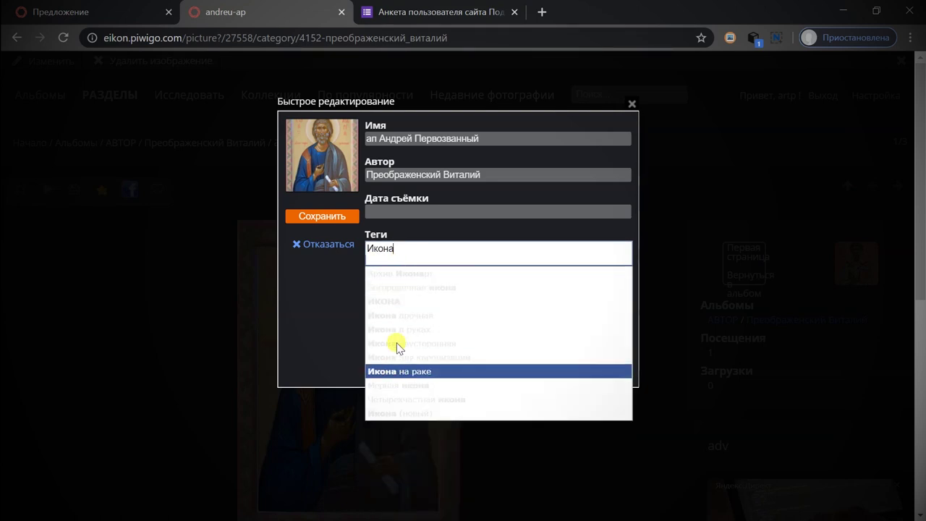
{"action": "left_click", "coordinate": [394, 303]}
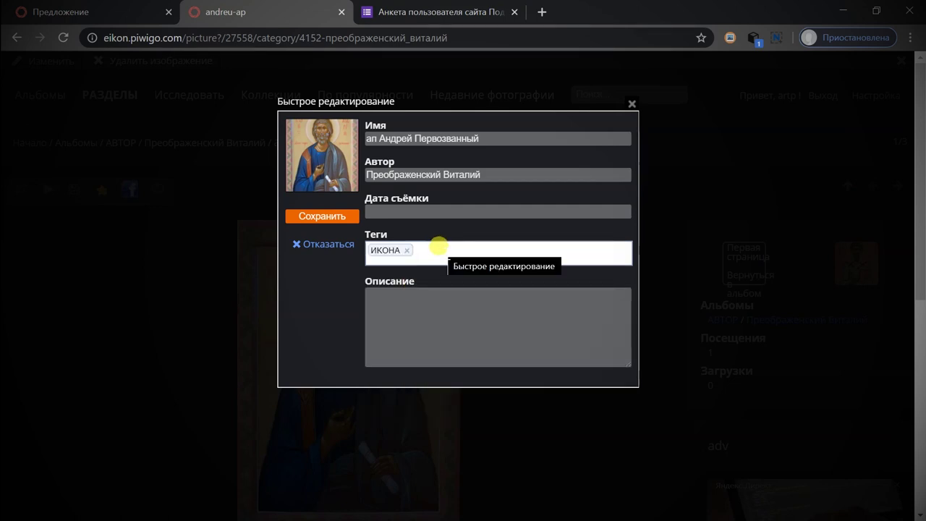
{"action": "key", "text": "XF86MonBrightnessUp"}
{"action": "key", "text": "XF86MonBrightnessUp"}
{"action": "key", "text": "XF86MonBrightnessUp"}
{"action": "key", "text": "XF86MonBrightnessUp"}
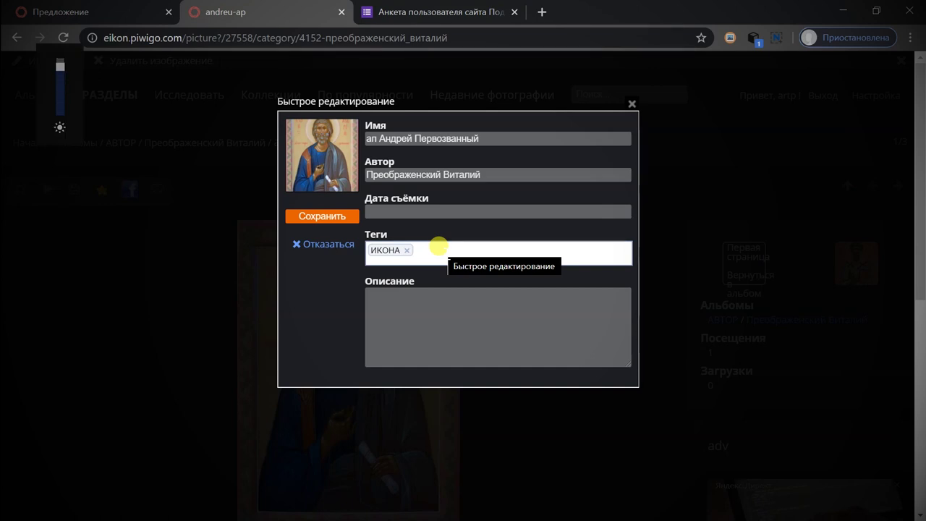
{"action": "left_click", "coordinate": [438, 247]}
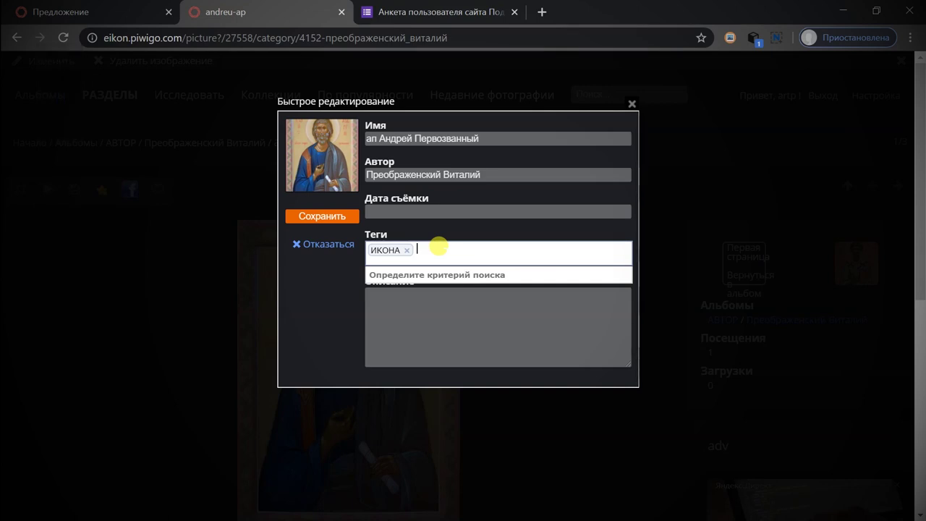
{"action": "key", "text": "XF86MonBrightnessUp"}
{"action": "key", "text": "XF86MonBrightnessDown"}
{"action": "key", "text": "XF86MonBrightnessDown"}
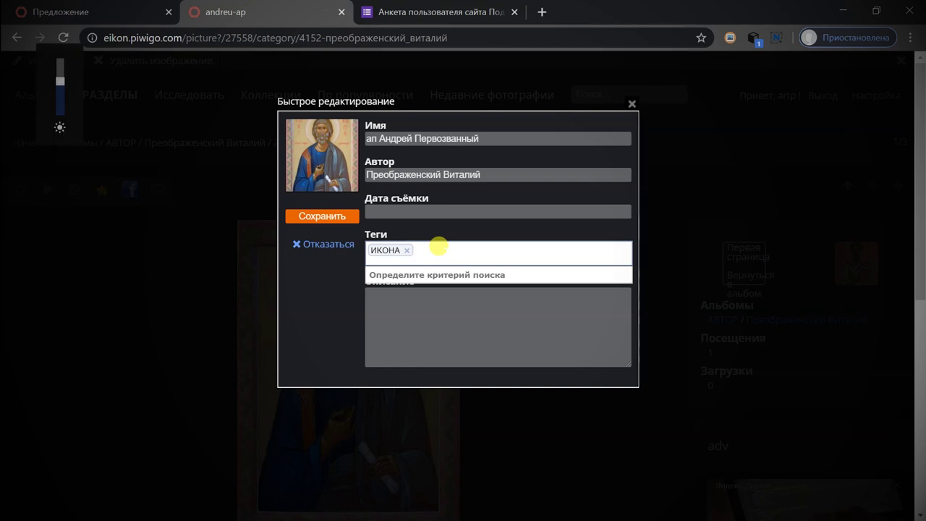
{"action": "key", "text": "XF86MonBrightnessUp"}
{"action": "key", "text": "XF86MonBrightnessUp"}
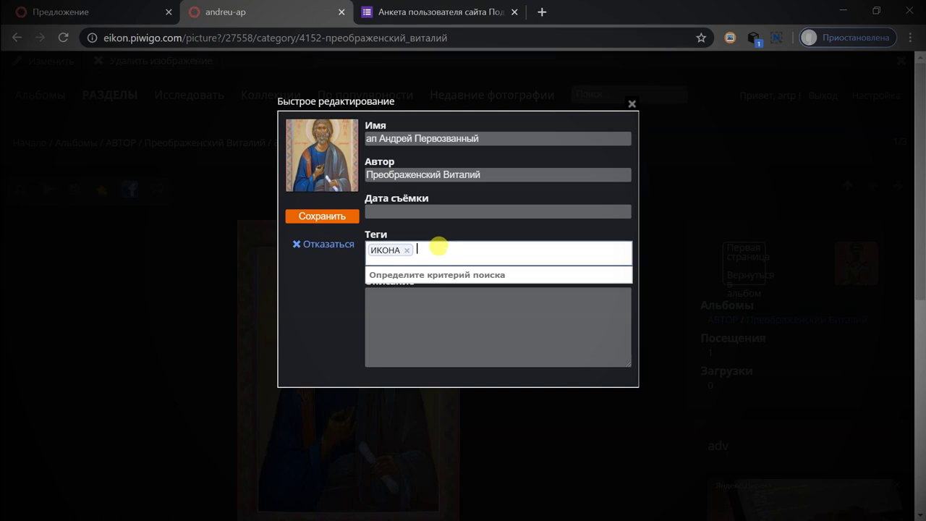
{"action": "type", "text": "п"}
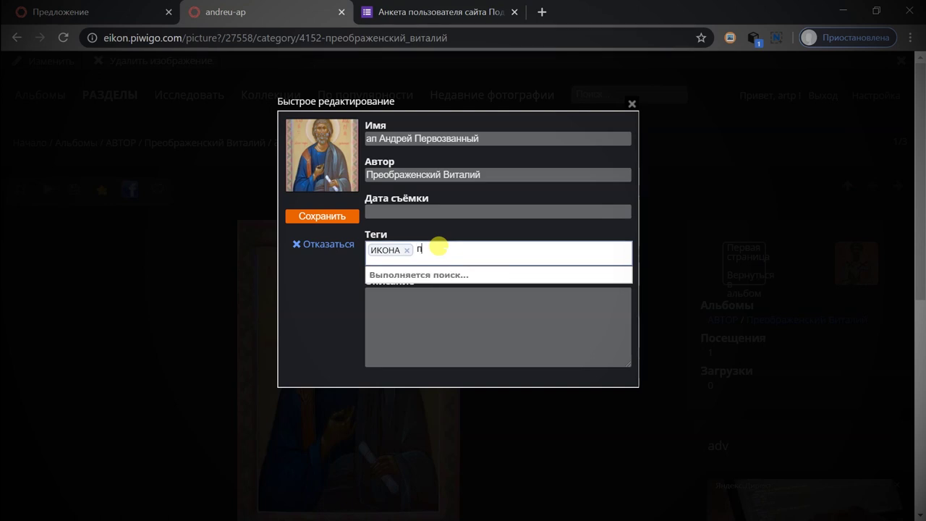
{"action": "type", "text": "оя"}
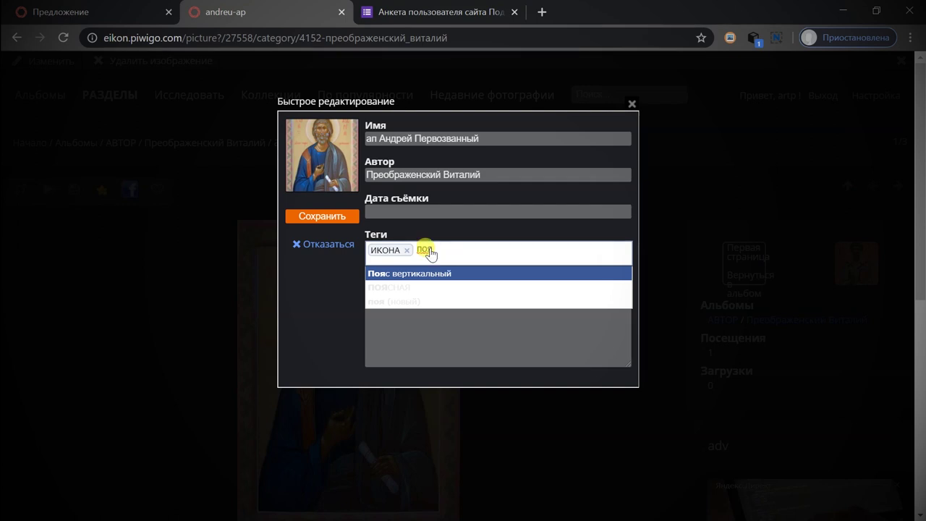
{"action": "left_click", "coordinate": [407, 287]}
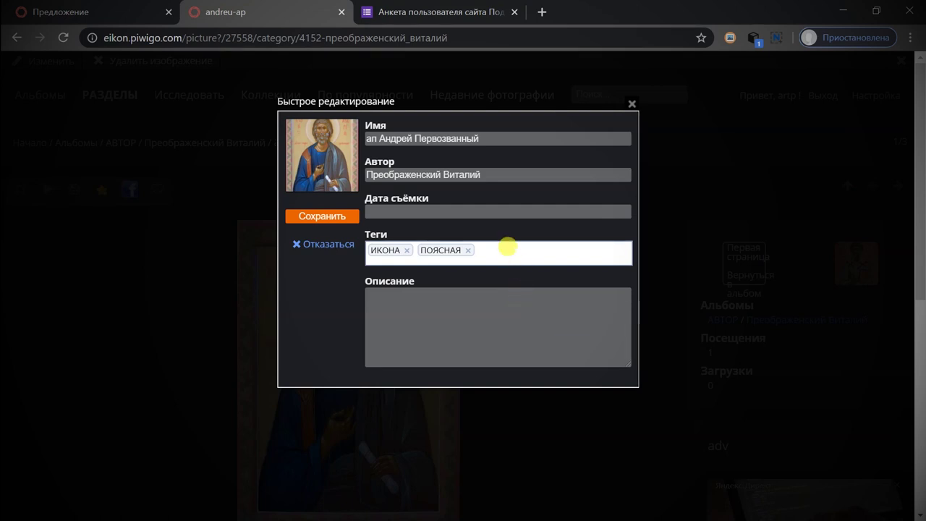
{"action": "left_click", "coordinate": [507, 248]}
Add the tags Год 2014, Украина and Мукачево to the icon.
{"action": "type", "text": "201"}
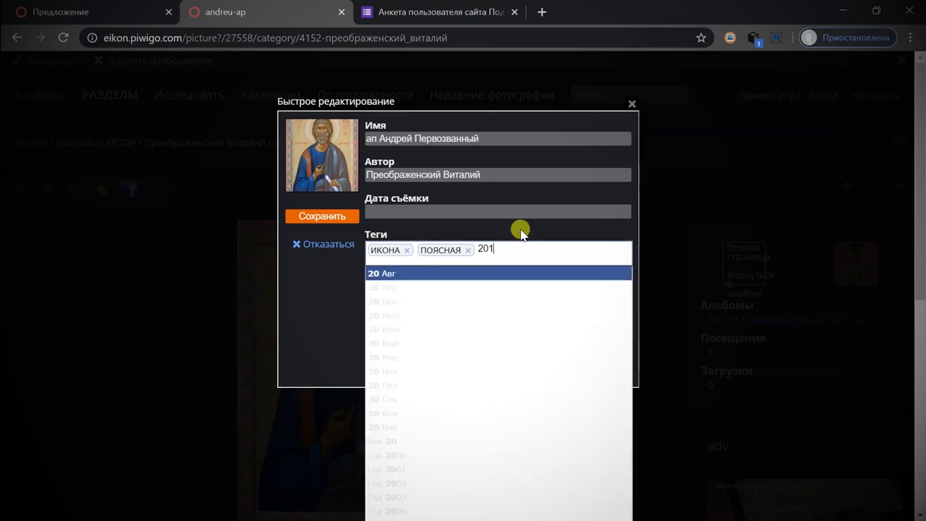
{"action": "type", "text": "4"}
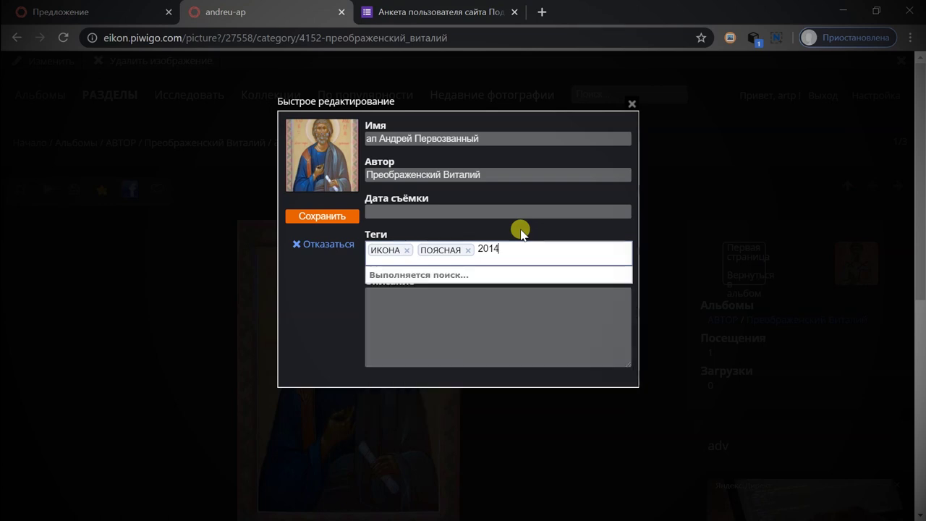
{"action": "left_click", "coordinate": [408, 273]}
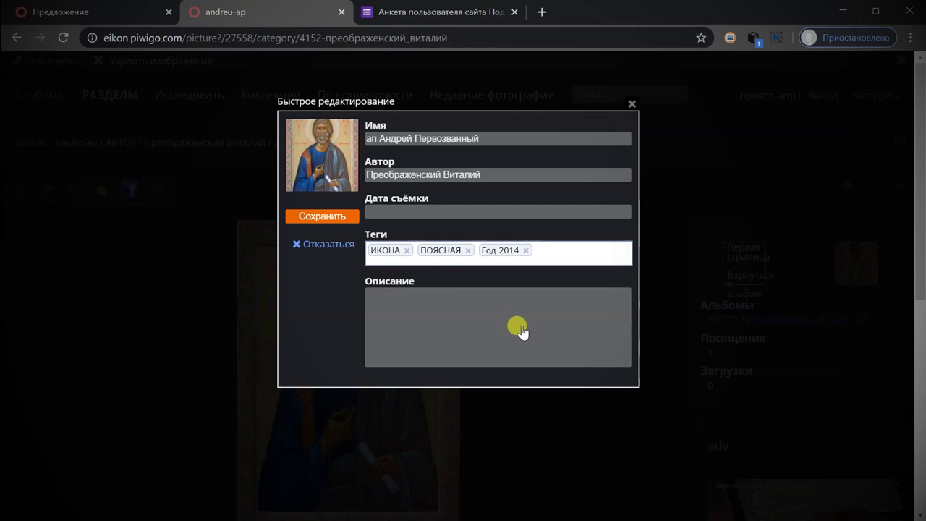
{"action": "left_click", "coordinate": [558, 249]}
{"action": "type", "text": "украи"}
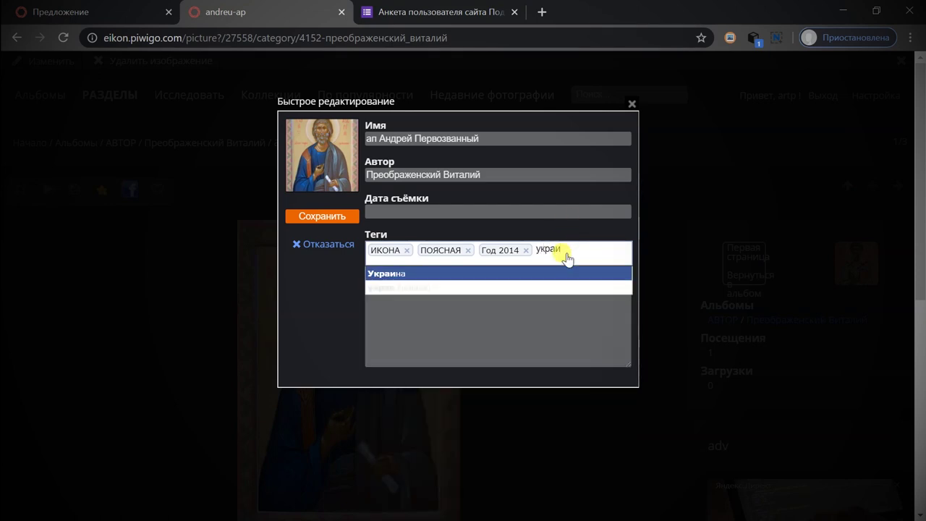
{"action": "left_click", "coordinate": [453, 272]}
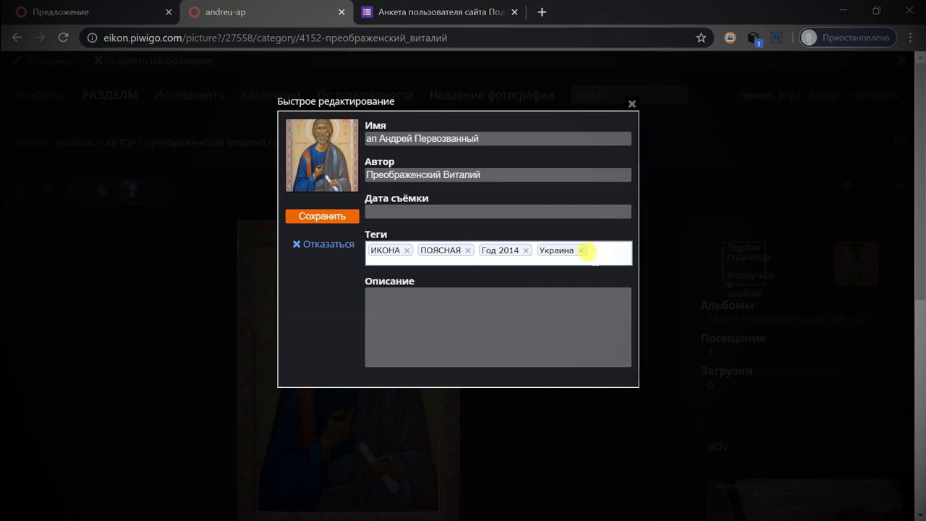
{"action": "left_click", "coordinate": [593, 251]}
{"action": "type", "text": "Мукаче"}
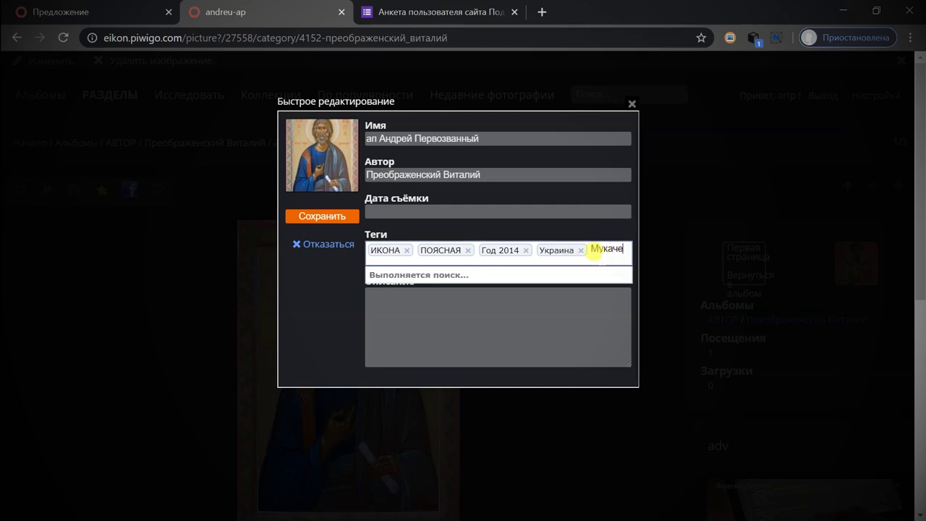
{"action": "type", "text": "ы"}
{"action": "key", "text": "BackSpace"}
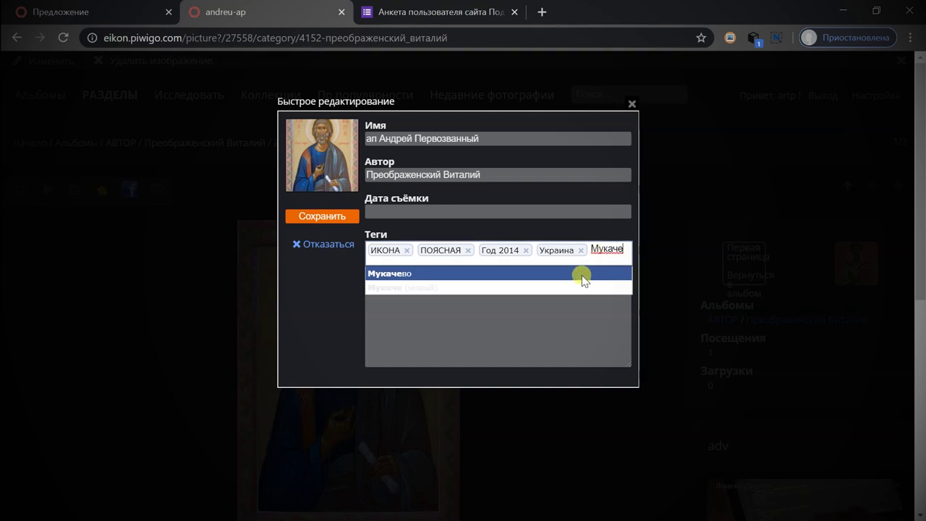
{"action": "left_click", "coordinate": [582, 275]}
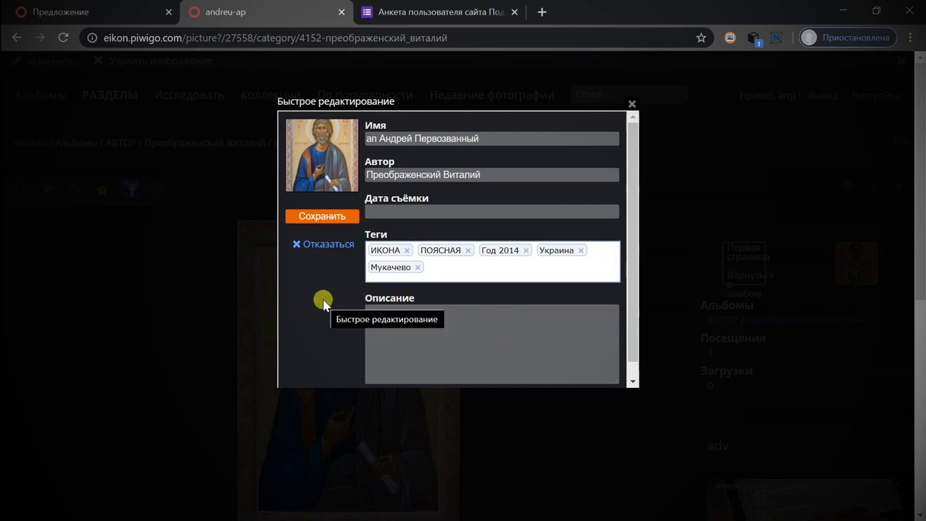
Add the Орнамент на полях tag and save the quick edit.
{"action": "left_click", "coordinate": [465, 268]}
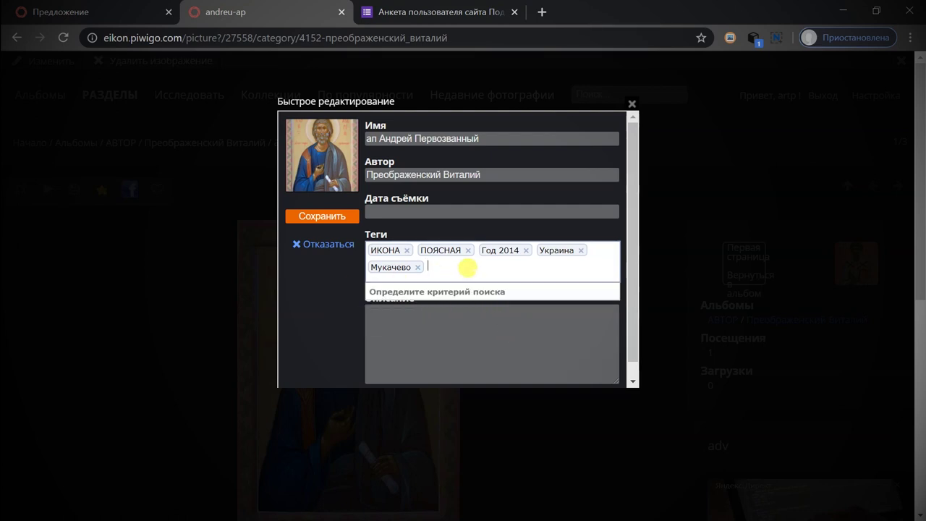
{"action": "type", "text": "Ор"}
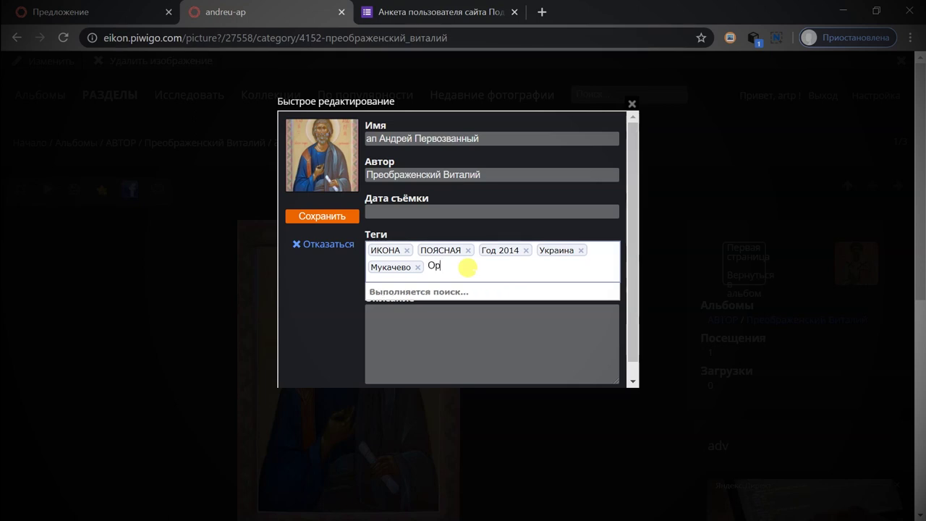
{"action": "type", "text": "нама"}
{"action": "key", "text": "BackSpace"}
{"action": "type", "text": "е"}
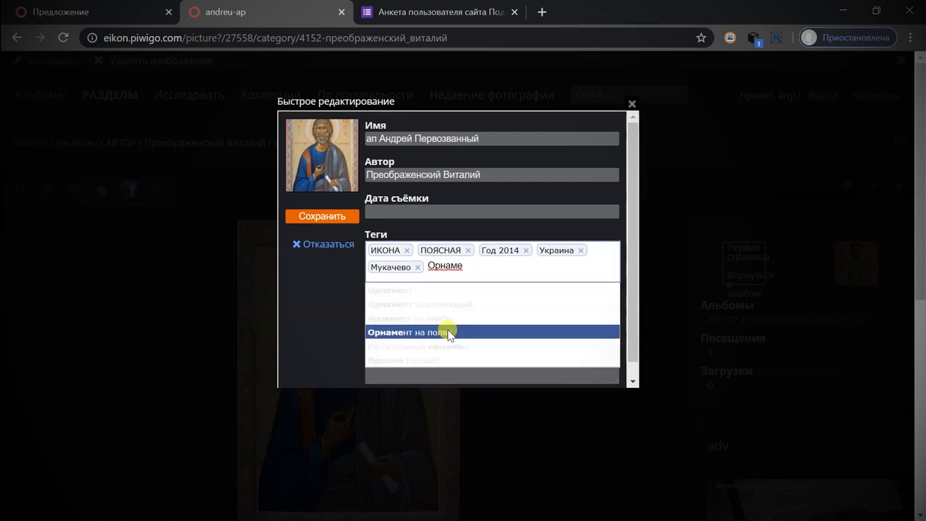
{"action": "left_click", "coordinate": [480, 332]}
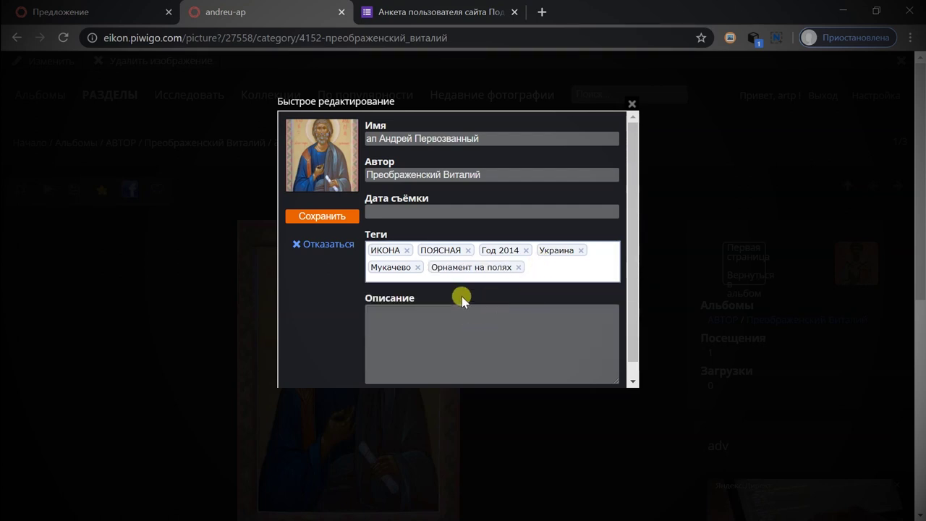
{"action": "left_click", "coordinate": [326, 219]}
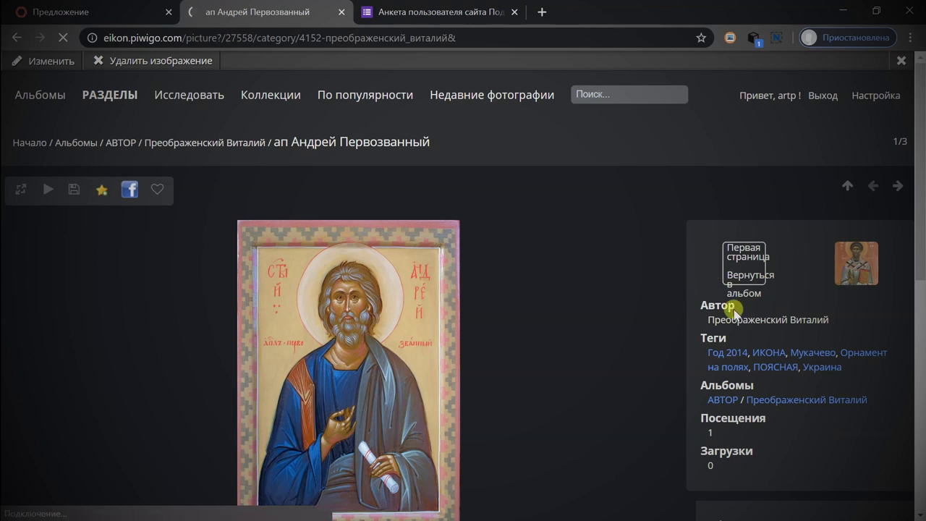
Check the author's full name and six tags on the ап Андрей Первозванный picture page.
{"action": "left_click_drag", "start_coordinate": [708, 319], "coordinate": [843, 318]}
{"action": "left_click", "coordinate": [847, 318]}
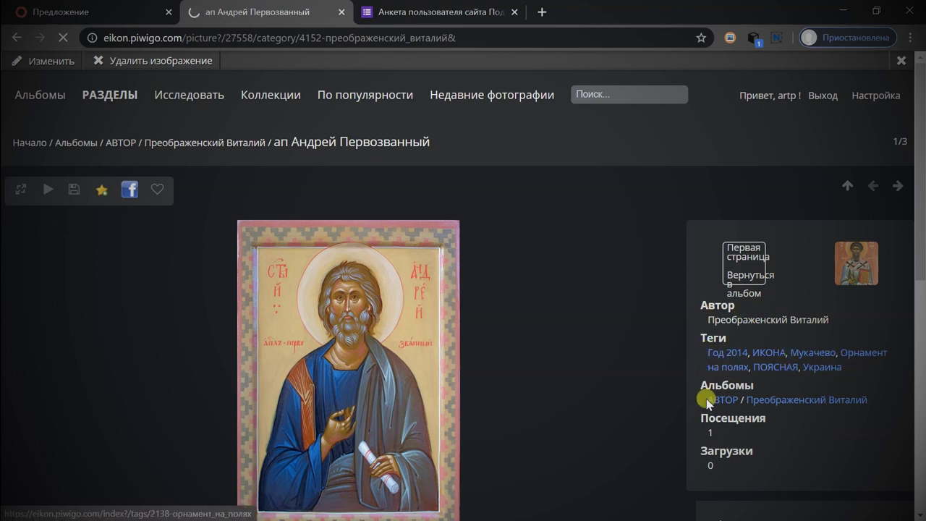
{"action": "left_click", "coordinate": [45, 62]}
Enter the description 'Икона апостола Андрея Первозванного; Украина, Мукачево, Преображенский В.' and save it.
{"action": "left_click", "coordinate": [401, 297]}
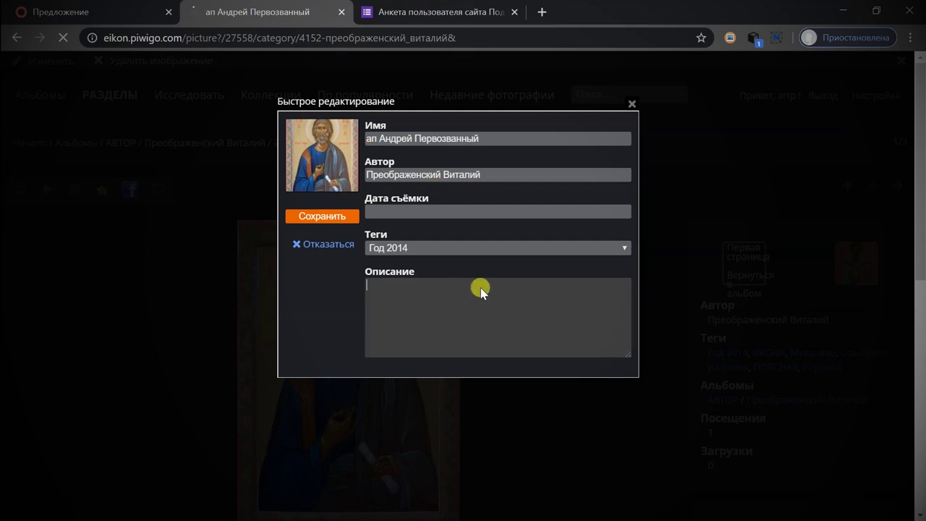
{"action": "type", "text": "Икона апостола Андрея Пе"}
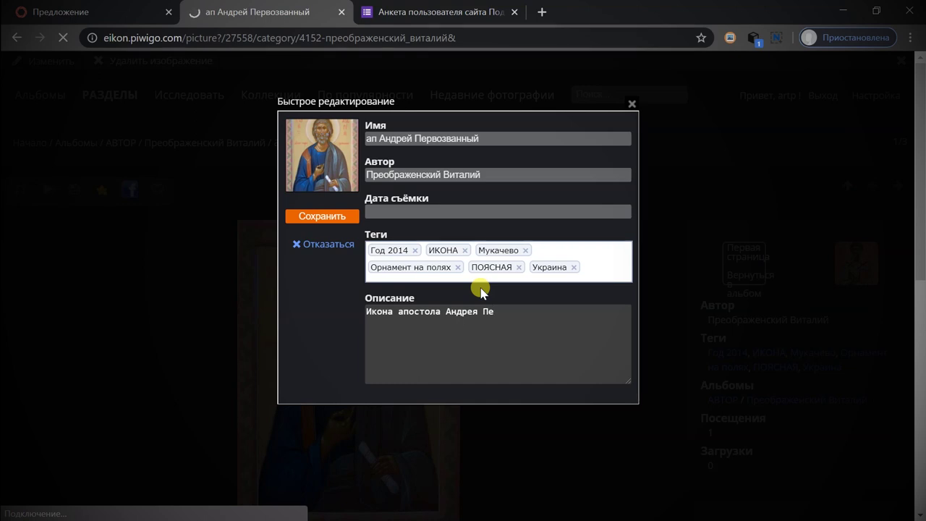
{"action": "type", "text": "рвозвано"}
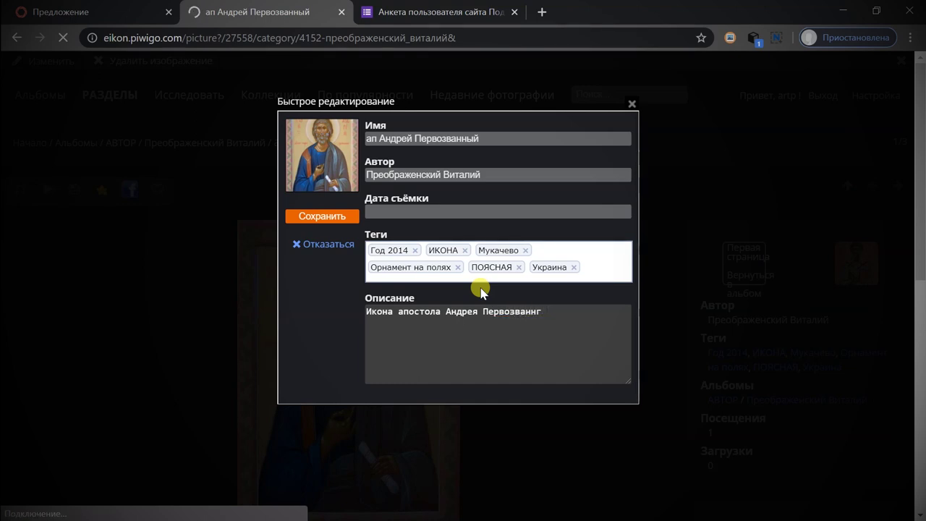
{"action": "type", "text": "ого;"}
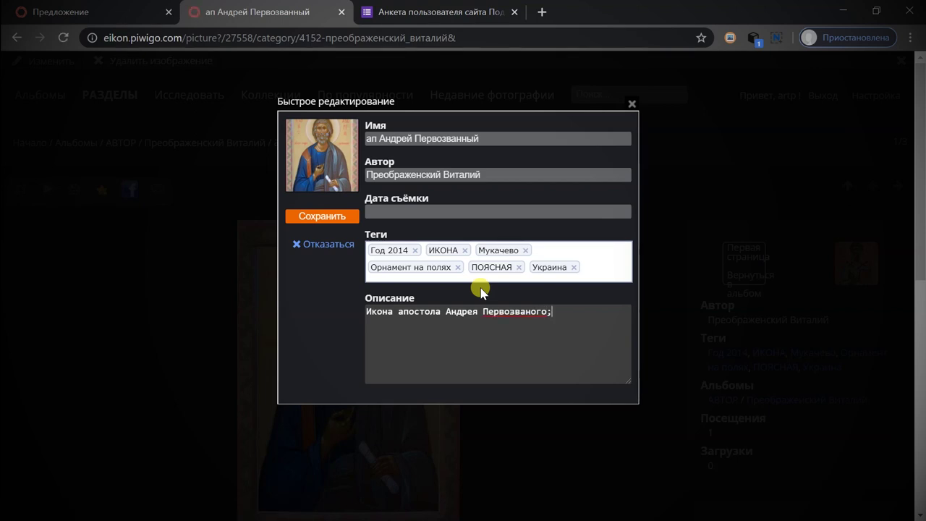
{"action": "type", "text": "н И"}
{"action": "key", "text": "BackSpace"}
{"action": "type", "text": "Поясн"}
{"action": "key", "text": "BackSpace"}
{"action": "key", "text": "BackSpace"}
{"action": "key", "text": "BackSpace"}
{"action": "key", "text": "BackSpace"}
{"action": "key", "text": "BackSpace"}
{"action": "type", "text": "Украина, Мукачев"}
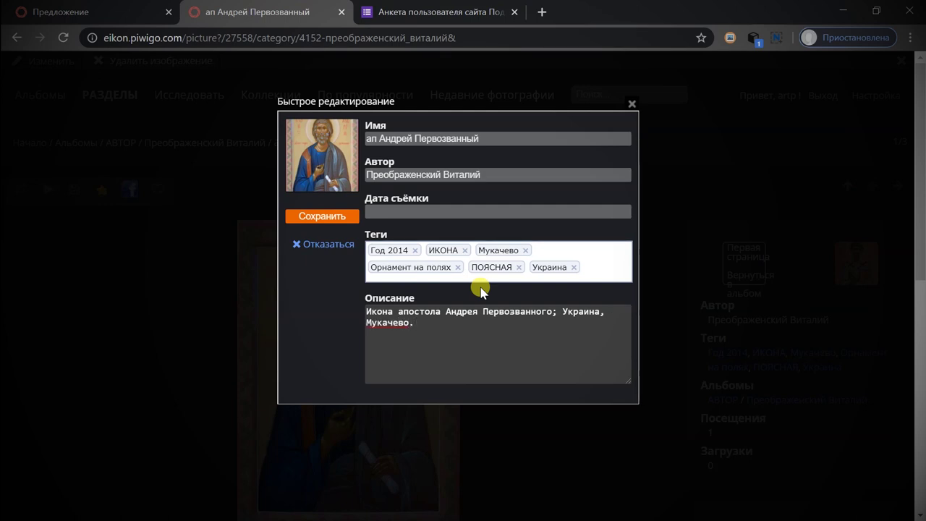
{"action": "type", "text": "о, Преображенский В."}
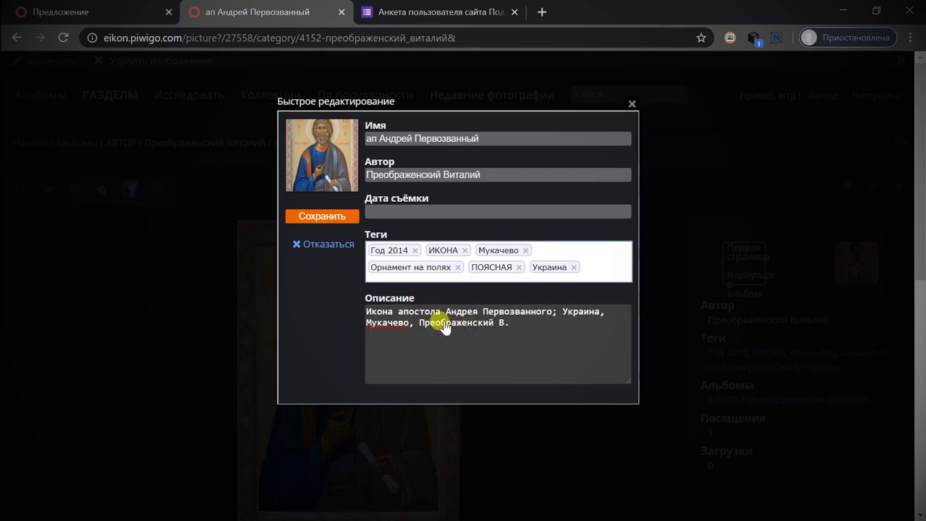
{"action": "left_click", "coordinate": [321, 215]}
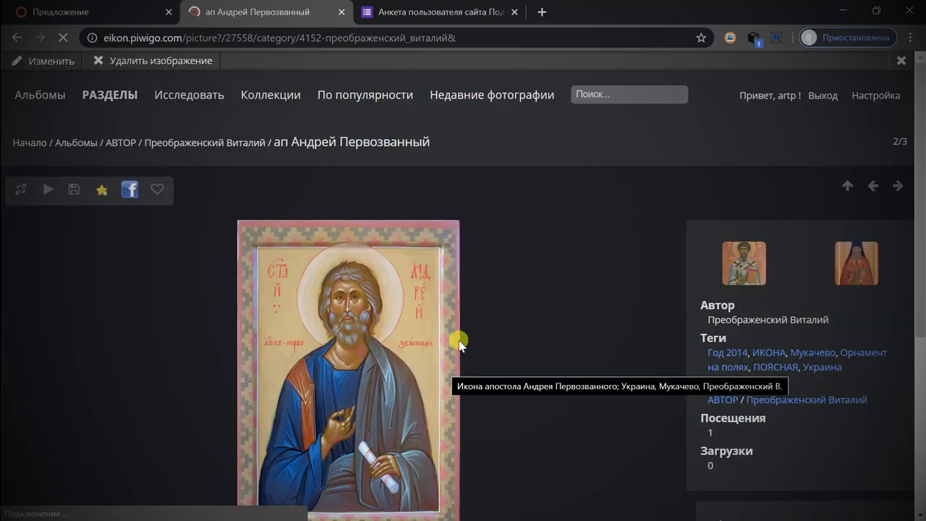
Scroll the ап Андрей Первозванный page to check the description caption beneath the icon.
{"action": "scroll", "coordinate": [471, 326], "scroll_direction": "down", "scroll_amount": 3}
{"action": "left_click_drag", "start_coordinate": [162, 360], "coordinate": [572, 354]}
{"action": "left_click", "coordinate": [564, 325]}
{"action": "scroll", "coordinate": [253, 376], "scroll_direction": "down", "scroll_amount": 4}
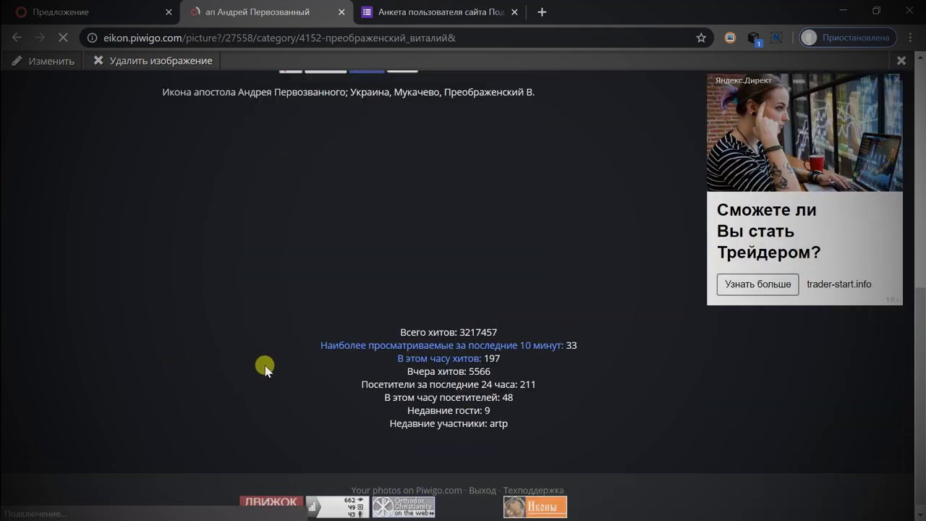
{"action": "scroll", "coordinate": [265, 362], "scroll_direction": "up", "scroll_amount": 6}
{"action": "scroll", "coordinate": [312, 311], "scroll_direction": "down", "scroll_amount": 3}
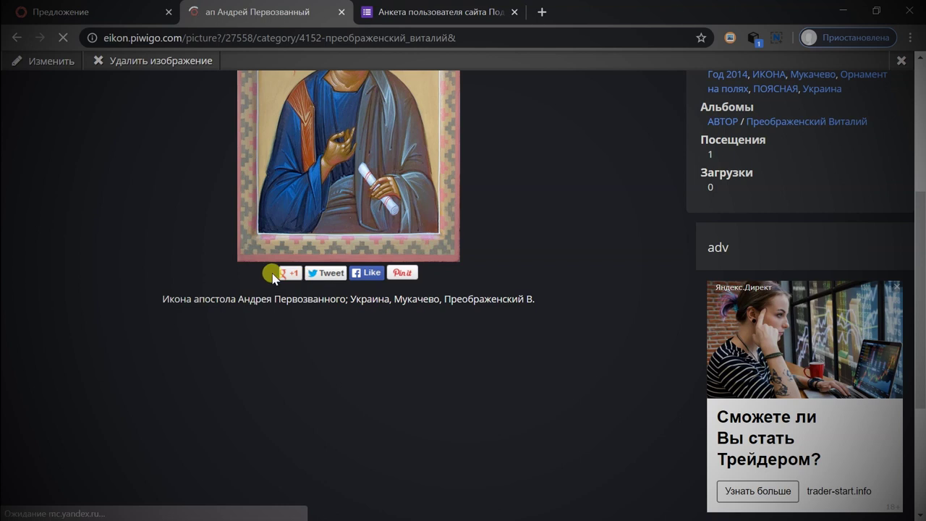
{"action": "scroll", "coordinate": [508, 259], "scroll_direction": "up", "scroll_amount": 2}
{"action": "scroll", "coordinate": [510, 258], "scroll_direction": "up", "scroll_amount": 1}
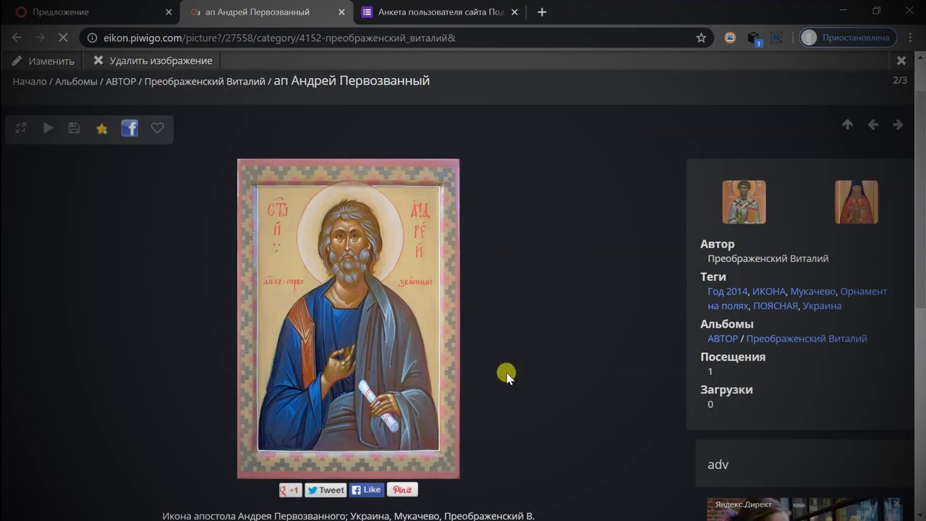
{"action": "scroll", "coordinate": [506, 376], "scroll_direction": "down", "scroll_amount": 1}
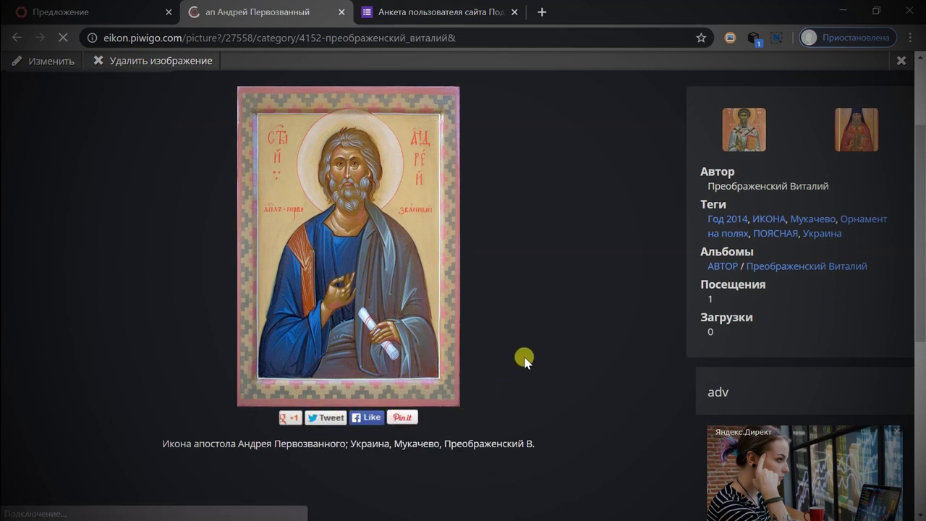
{"action": "scroll", "coordinate": [525, 358], "scroll_direction": "up", "scroll_amount": 2}
{"action": "scroll", "coordinate": [550, 329], "scroll_direction": "down", "scroll_amount": 1}
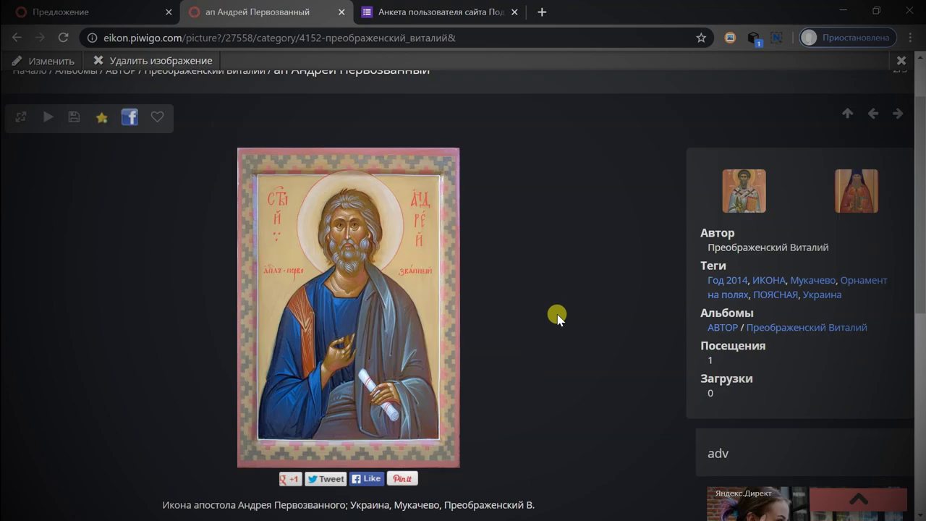